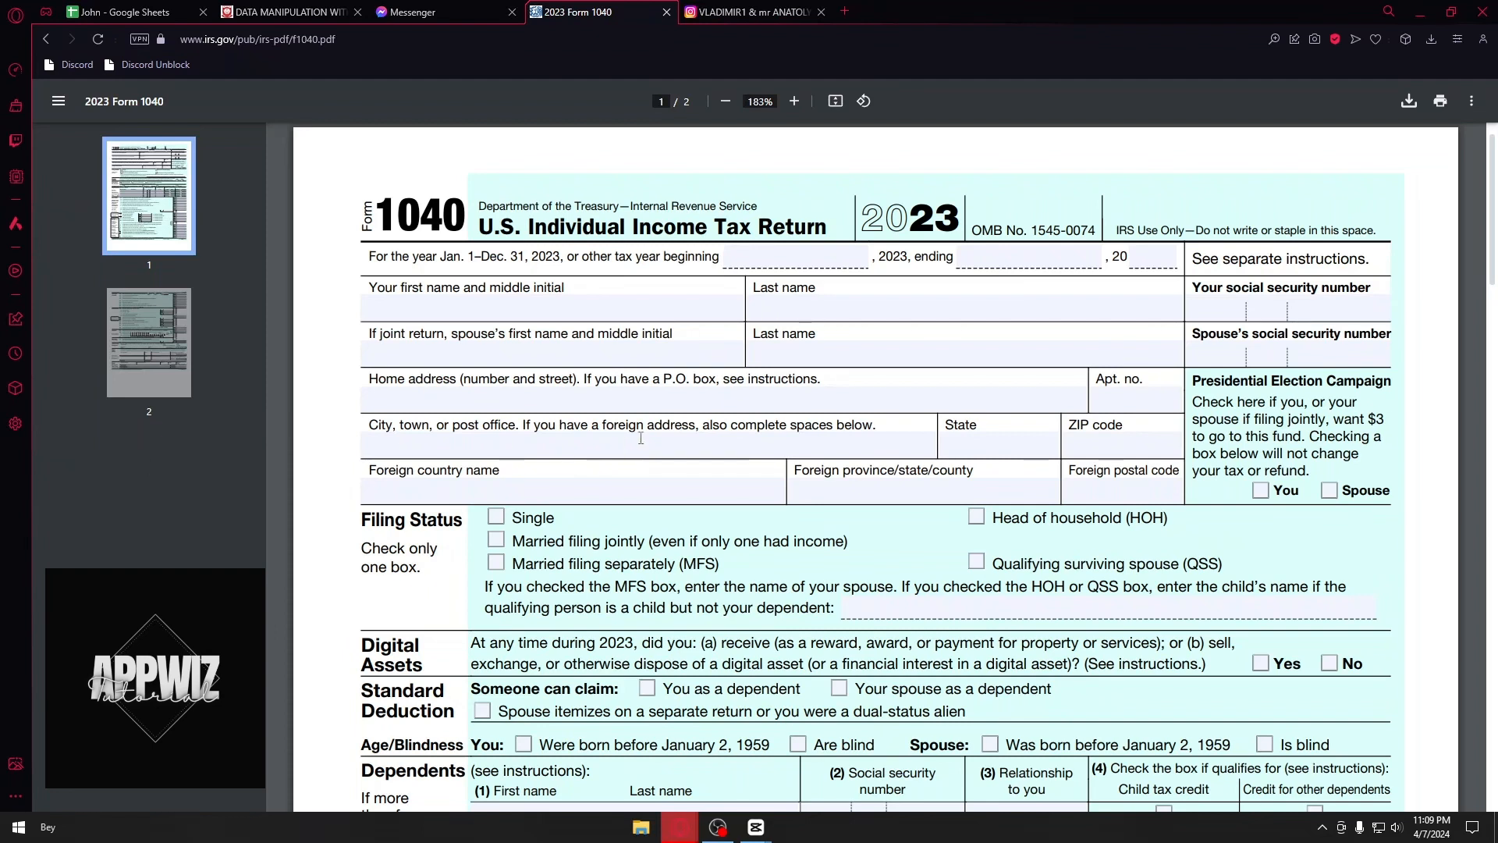
Examine both pages of Form 1040, from personal details and filing status through income, tax, payments and refund to the signature section
{"action": "scroll", "coordinate": [551, 338], "scroll_direction": "down", "scroll_amount": 3}
{"action": "scroll", "coordinate": [551, 338], "scroll_direction": "up", "scroll_amount": 3}
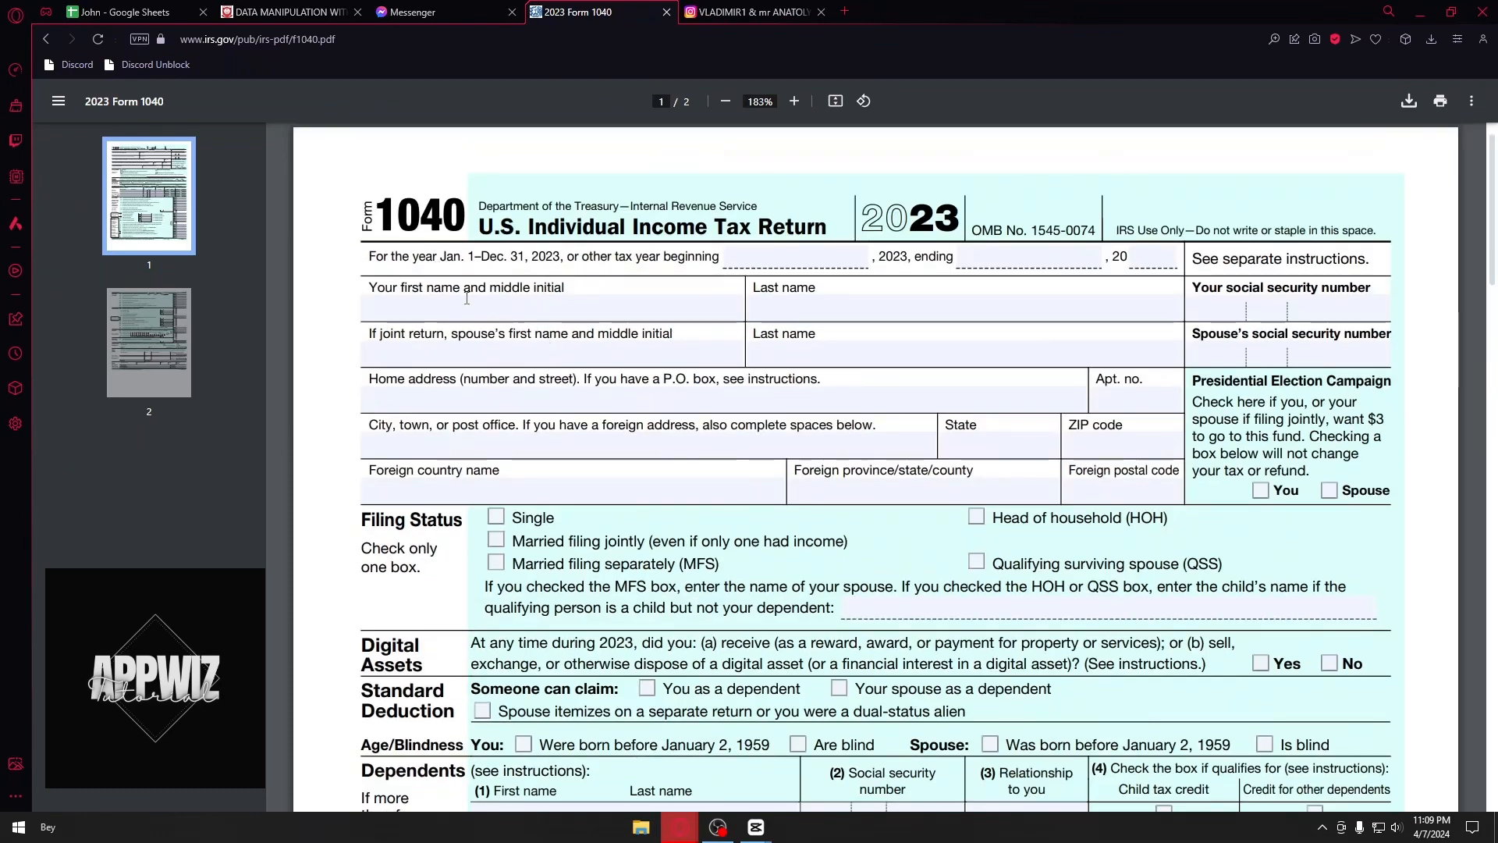
{"action": "scroll", "coordinate": [493, 419], "scroll_direction": "down", "scroll_amount": 1}
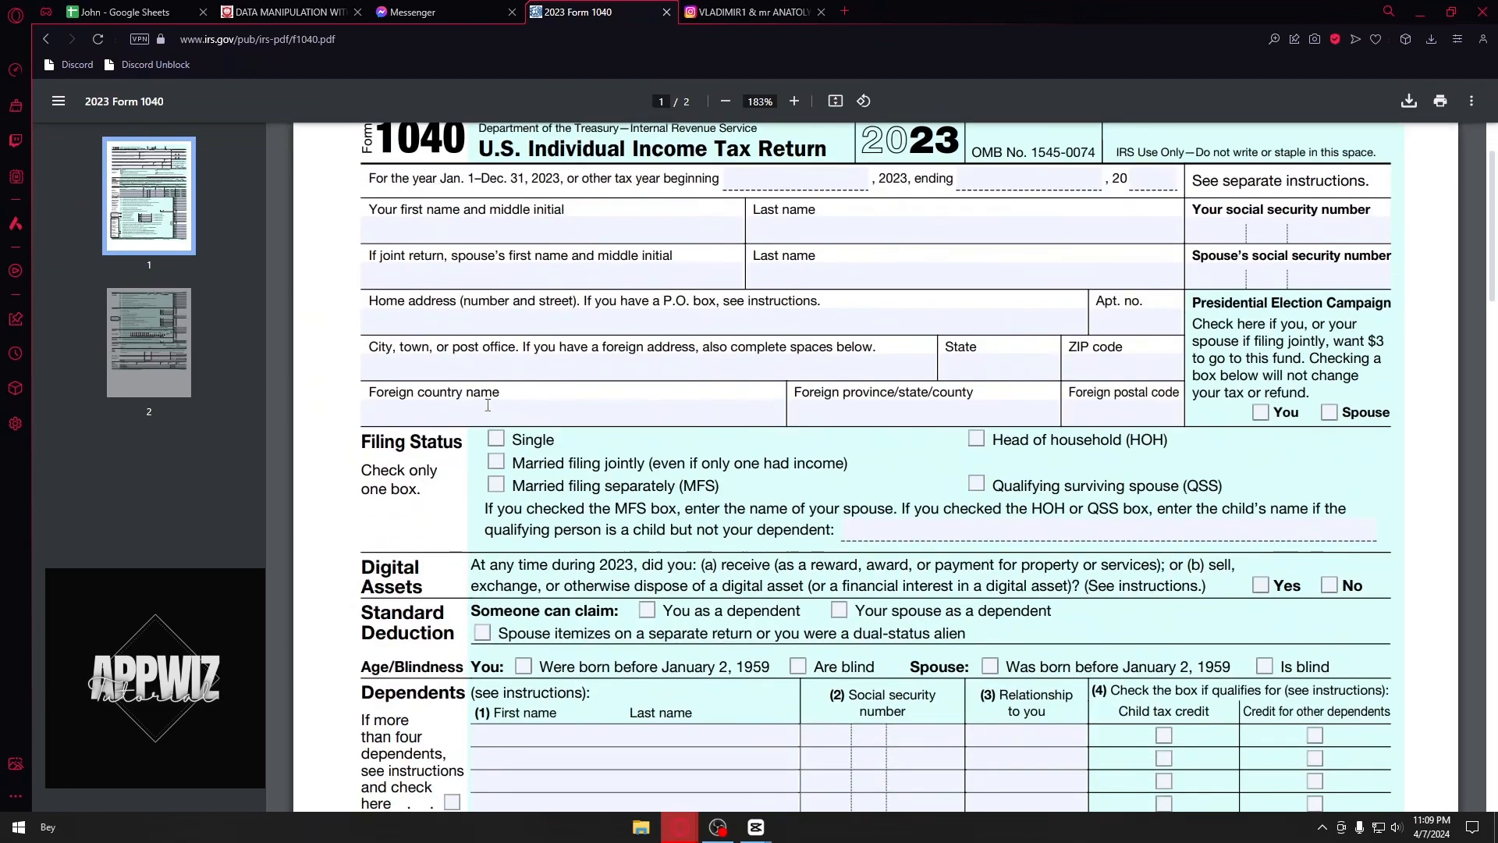
{"action": "scroll", "coordinate": [533, 314], "scroll_direction": "up", "scroll_amount": 1}
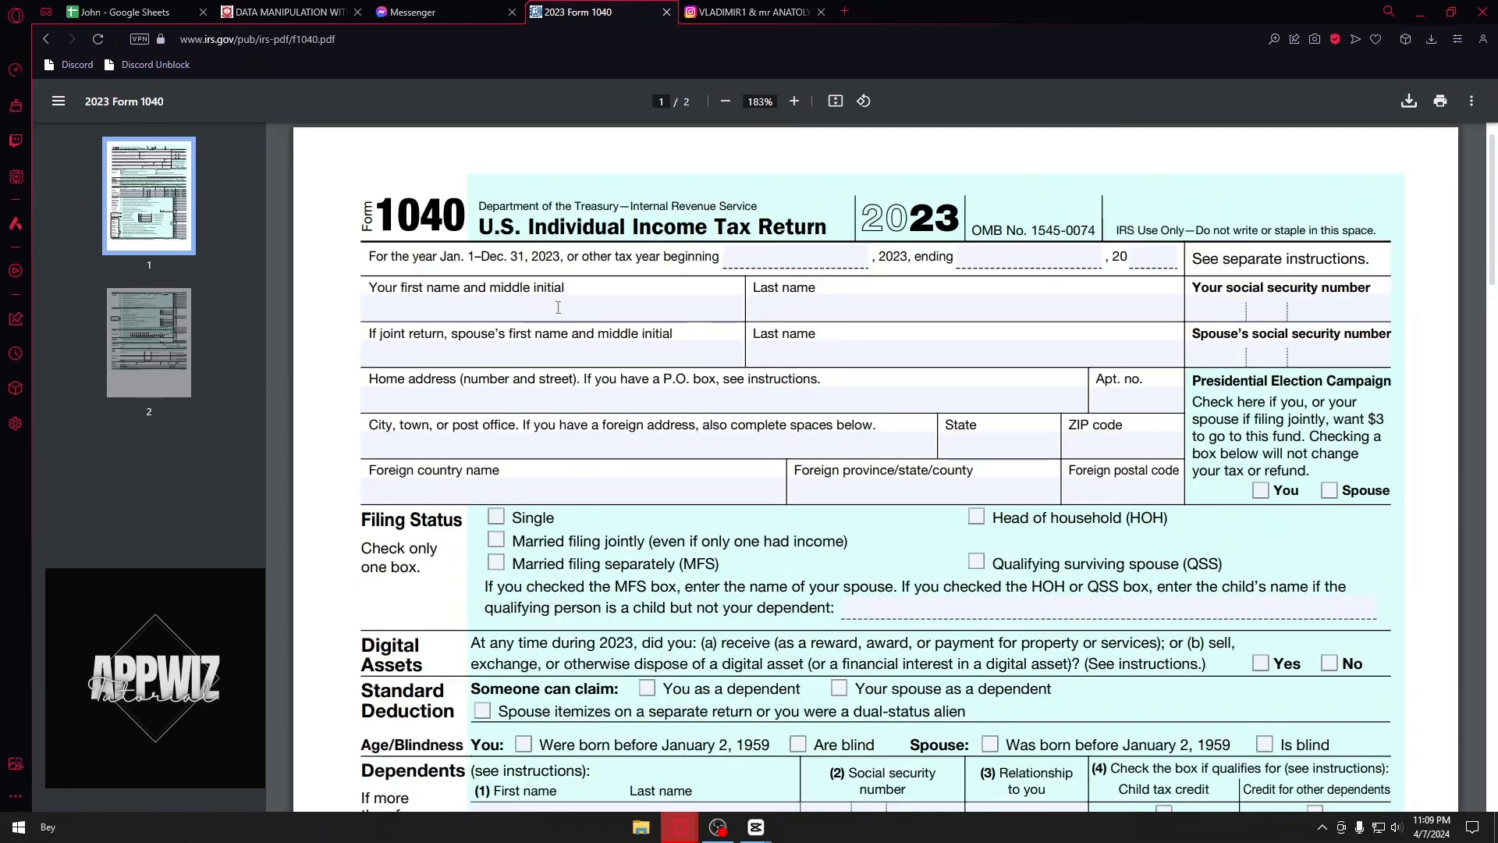
{"action": "scroll", "coordinate": [751, 348], "scroll_direction": "down", "scroll_amount": 1}
{"action": "scroll", "coordinate": [750, 347], "scroll_direction": "down", "scroll_amount": 1}
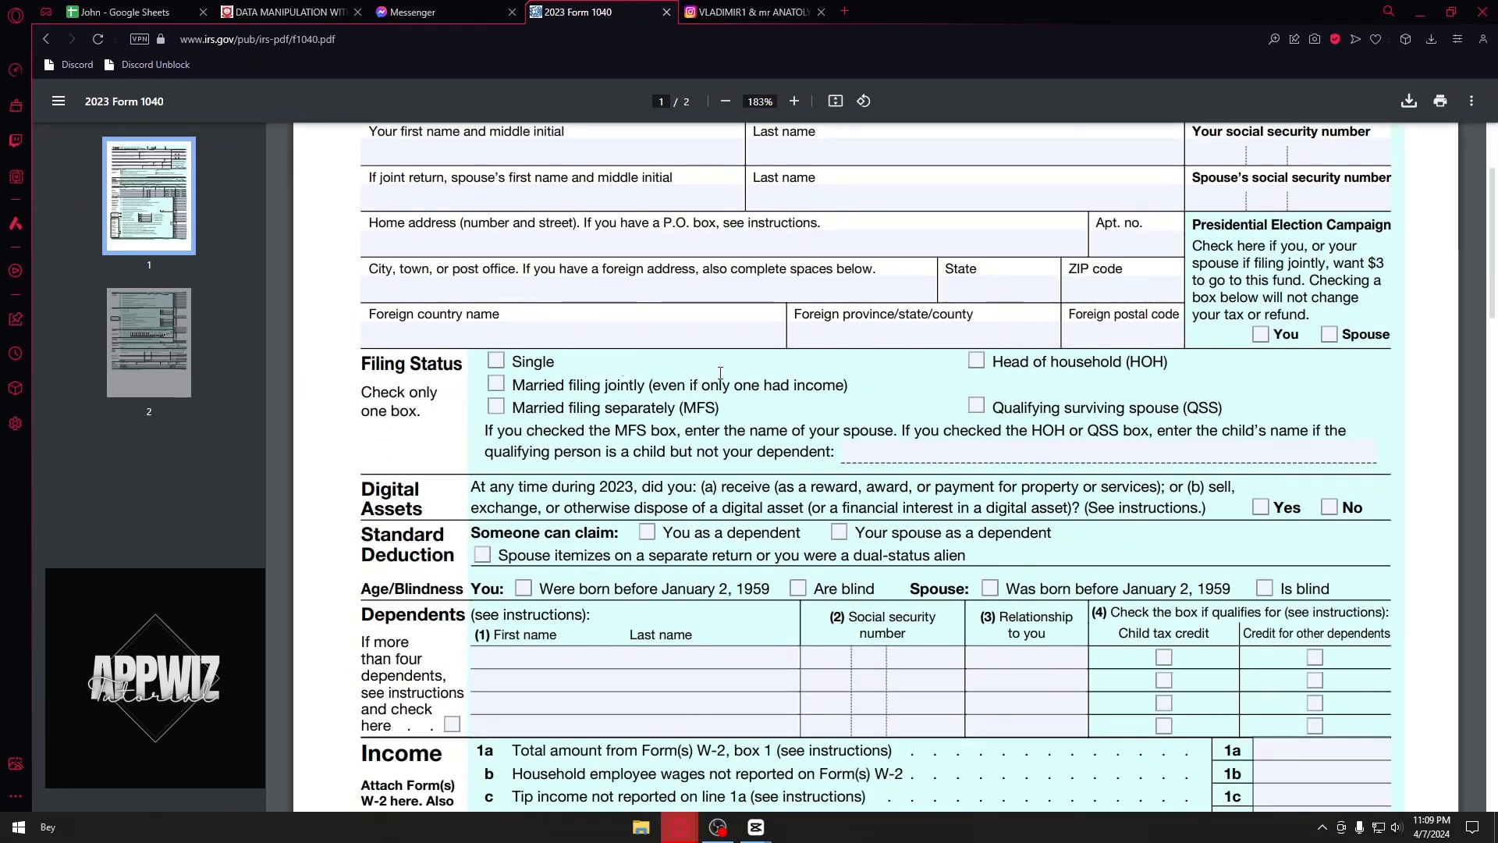
{"action": "scroll", "coordinate": [720, 373], "scroll_direction": "up", "scroll_amount": 2}
{"action": "scroll", "coordinate": [632, 480], "scroll_direction": "down", "scroll_amount": 7}
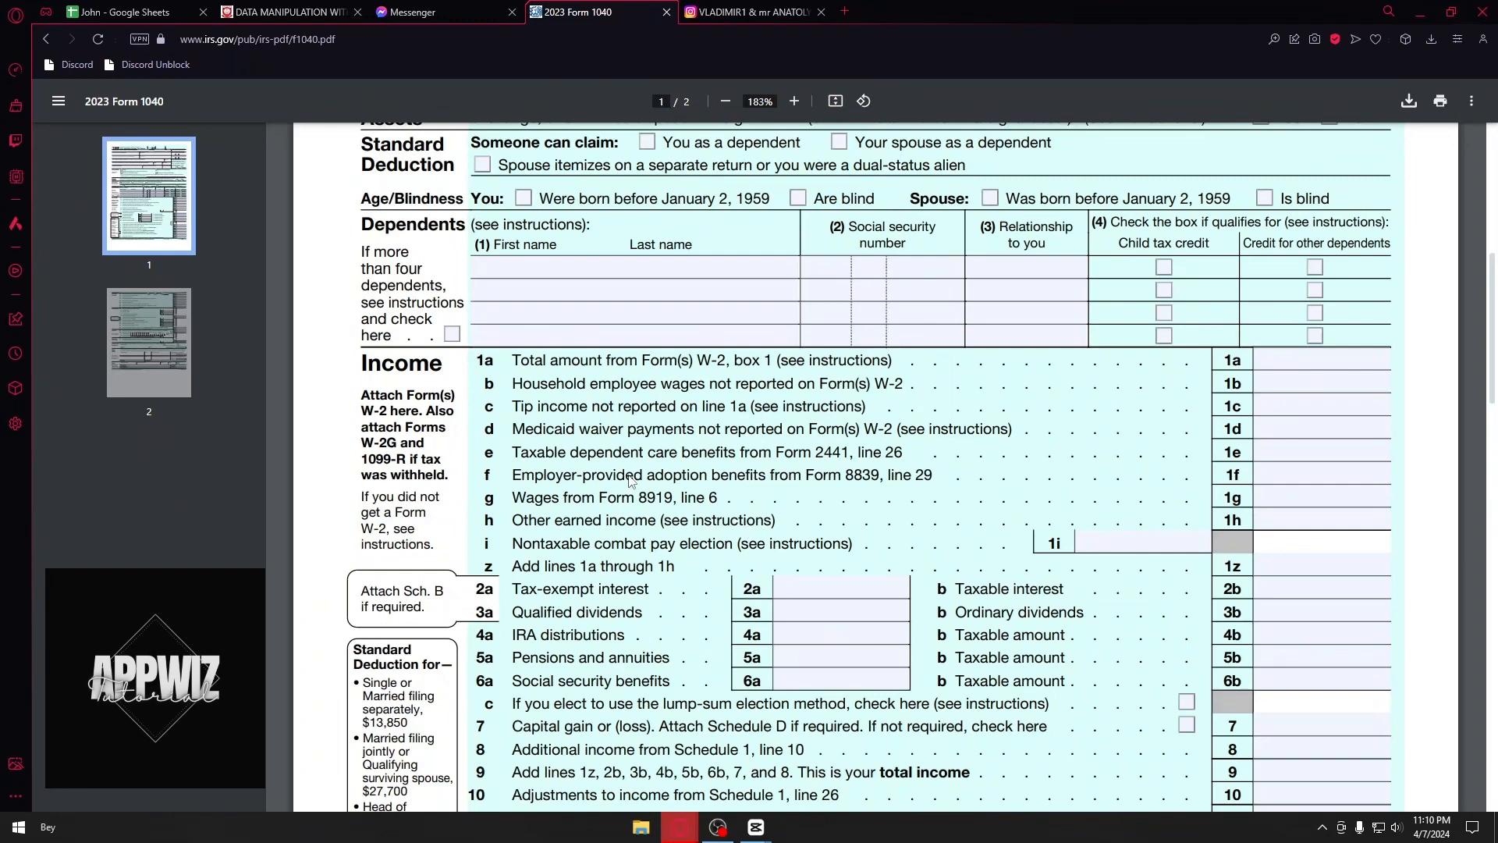
{"action": "scroll", "coordinate": [632, 480], "scroll_direction": "down", "scroll_amount": 3}
{"action": "scroll", "coordinate": [632, 480], "scroll_direction": "up", "scroll_amount": 2}
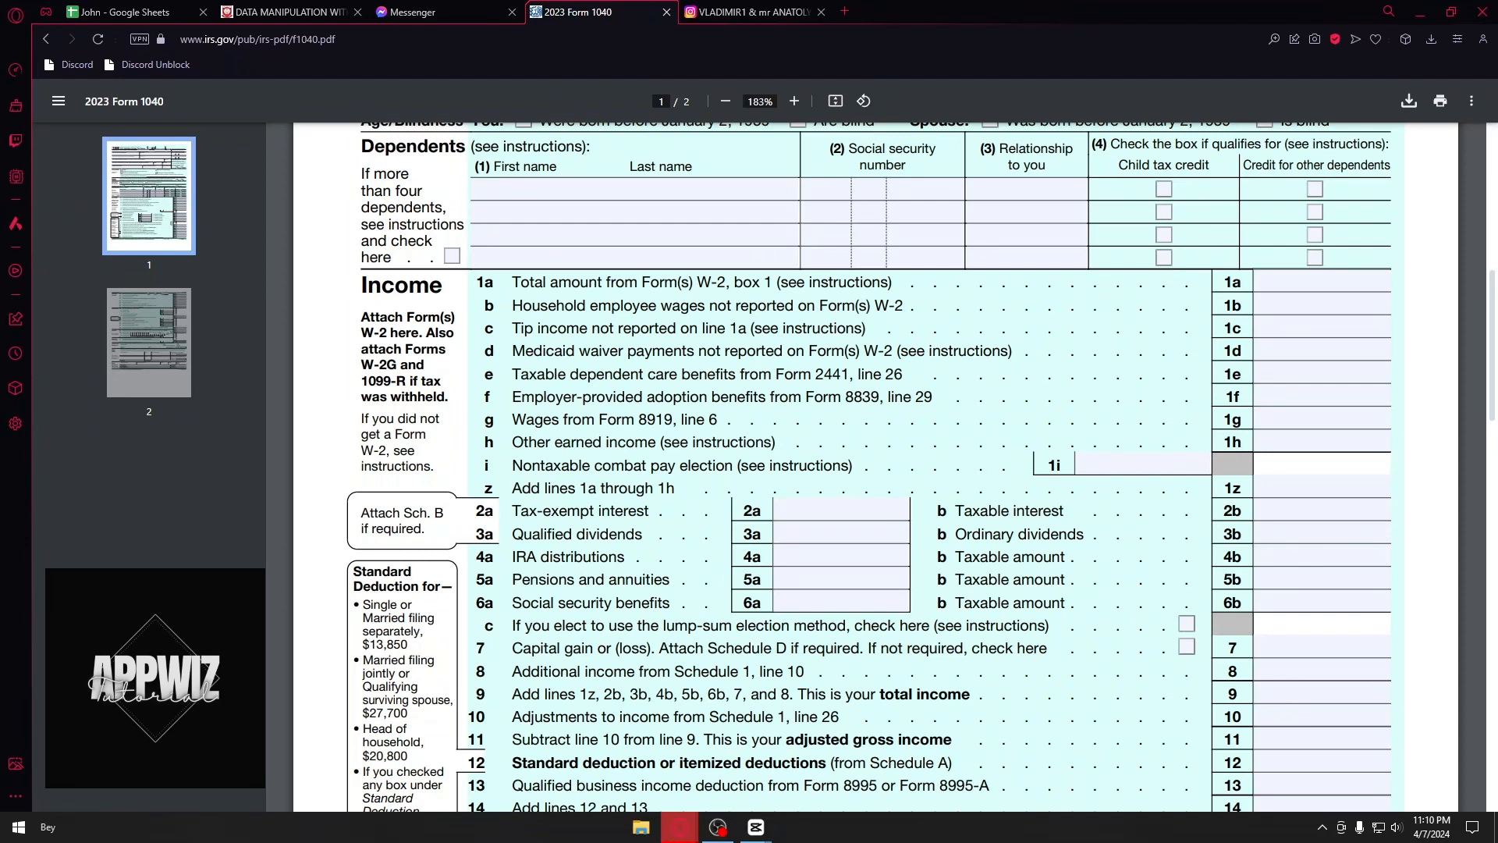
{"action": "scroll", "coordinate": [827, 372], "scroll_direction": "down", "scroll_amount": 20}
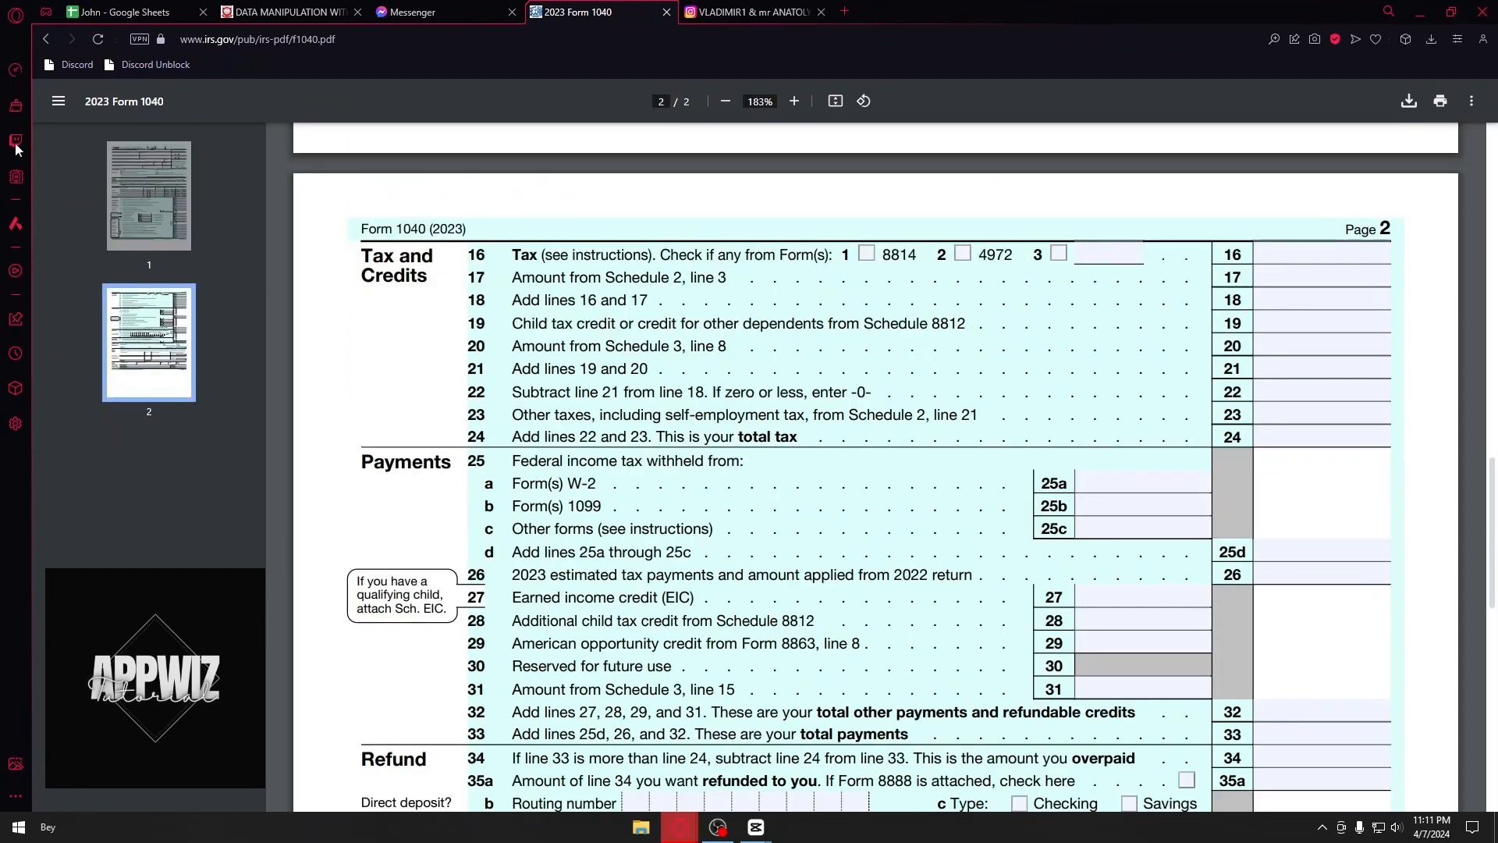
{"action": "scroll", "coordinate": [828, 371], "scroll_direction": "up", "scroll_amount": 3}
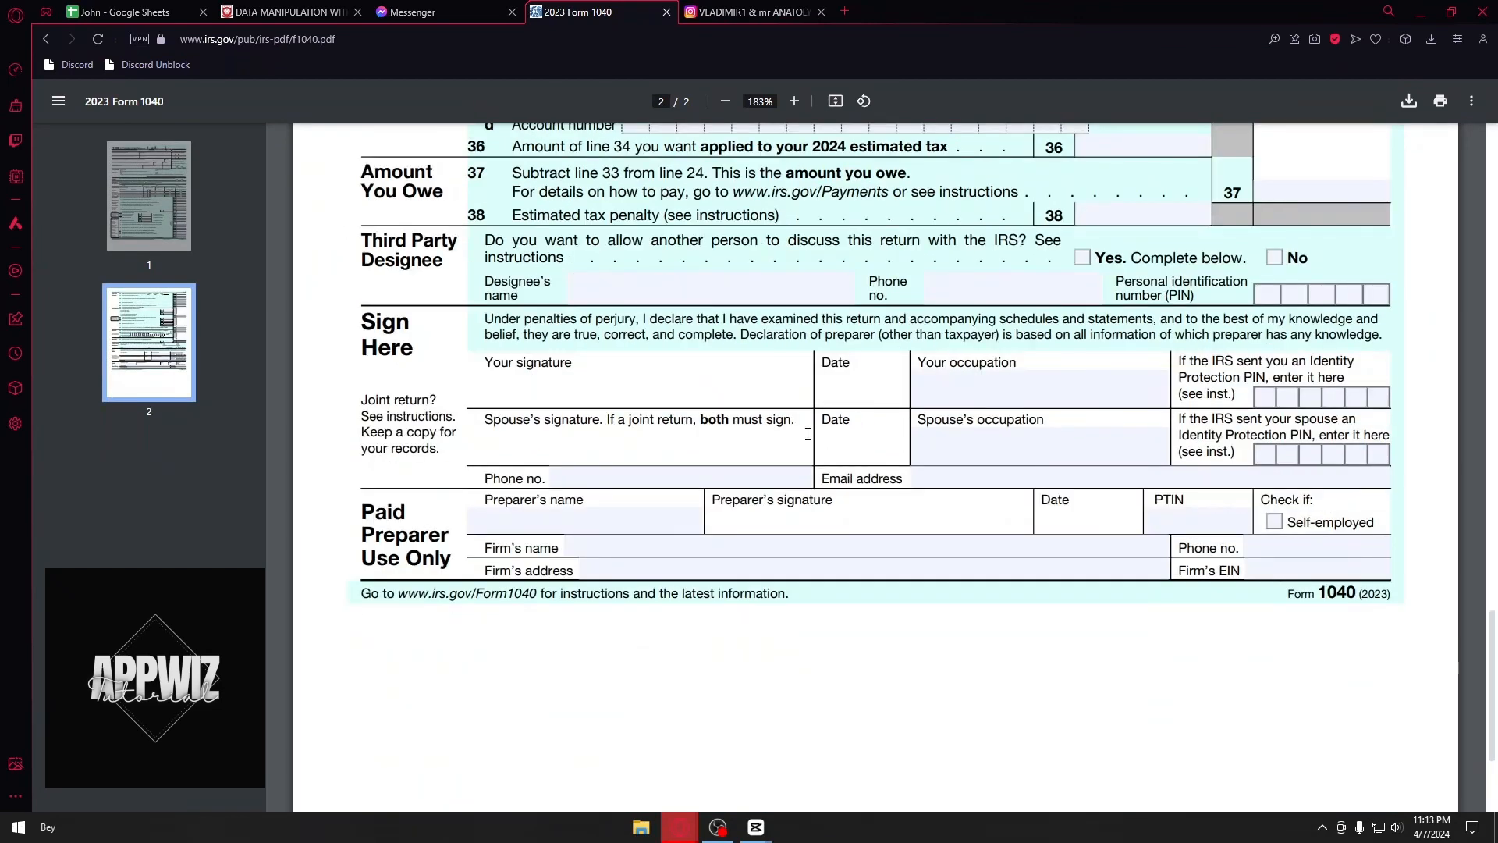
{"action": "scroll", "coordinate": [807, 434], "scroll_direction": "up", "scroll_amount": 5}
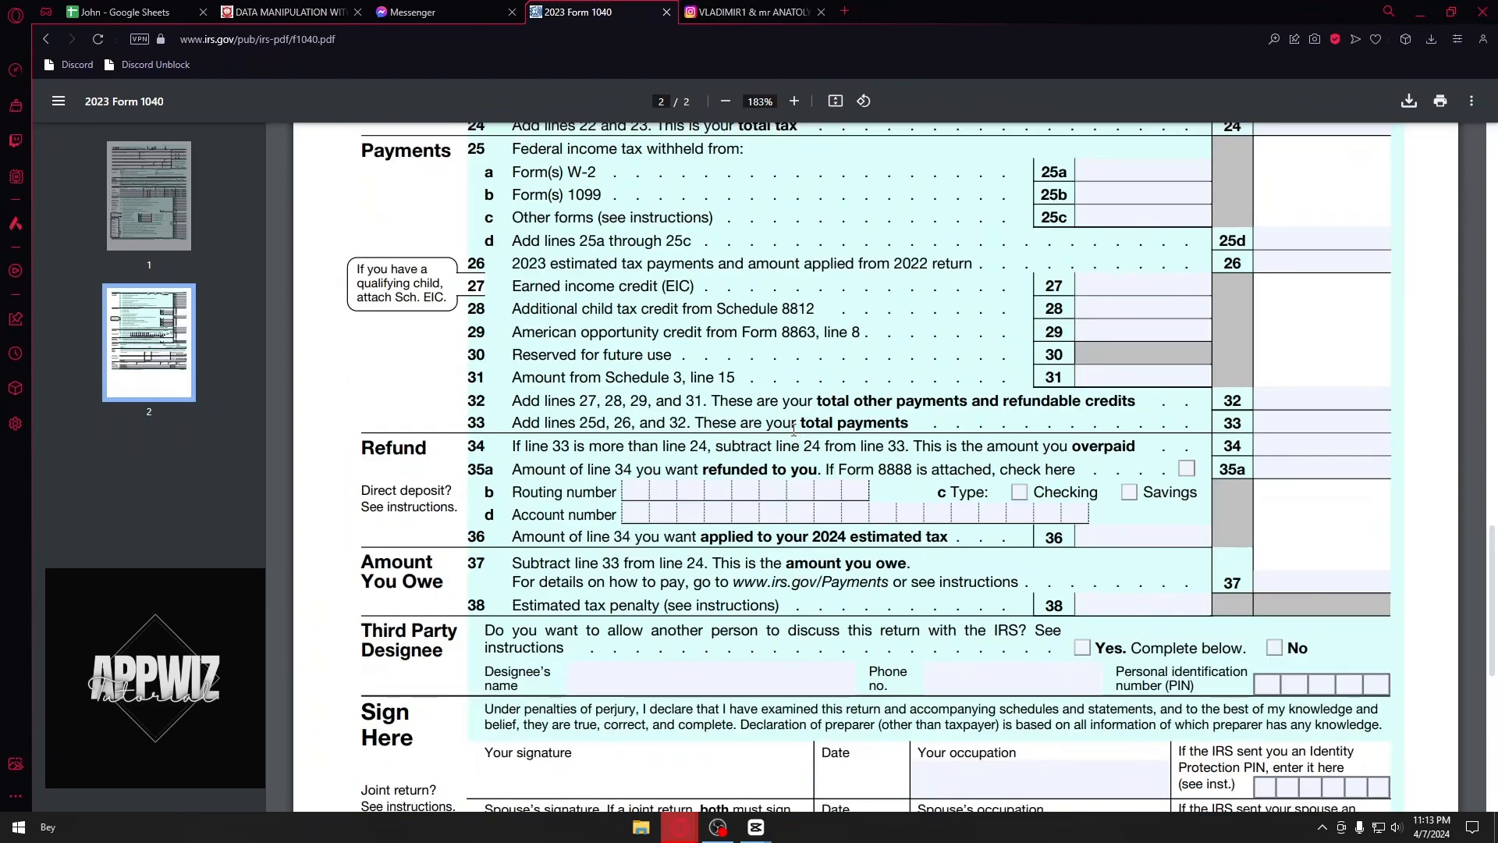
{"action": "scroll", "coordinate": [790, 426], "scroll_direction": "up", "scroll_amount": 2}
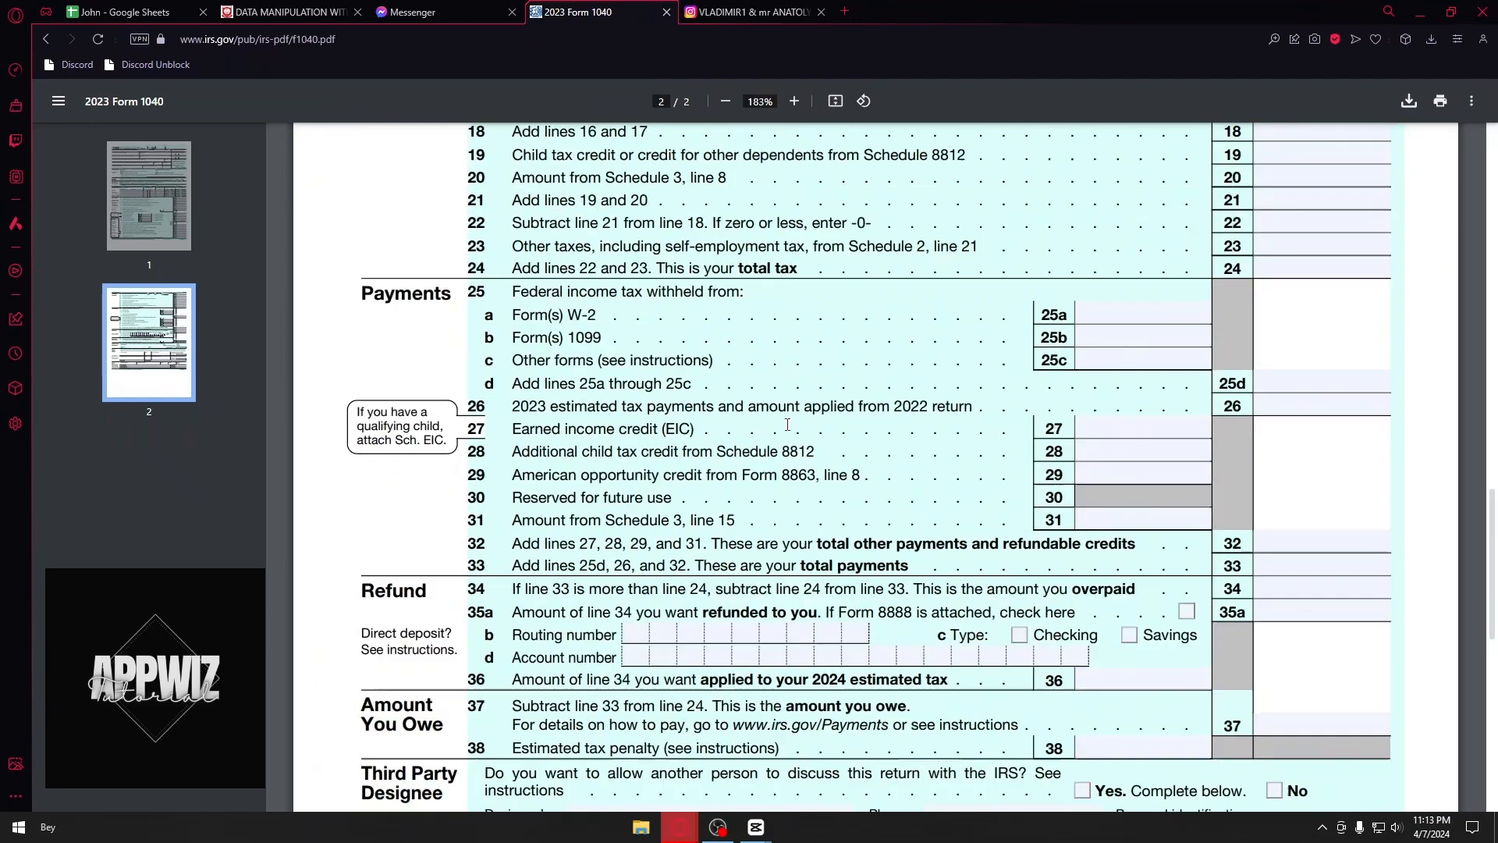
{"action": "scroll", "coordinate": [787, 425], "scroll_direction": "up", "scroll_amount": 12}
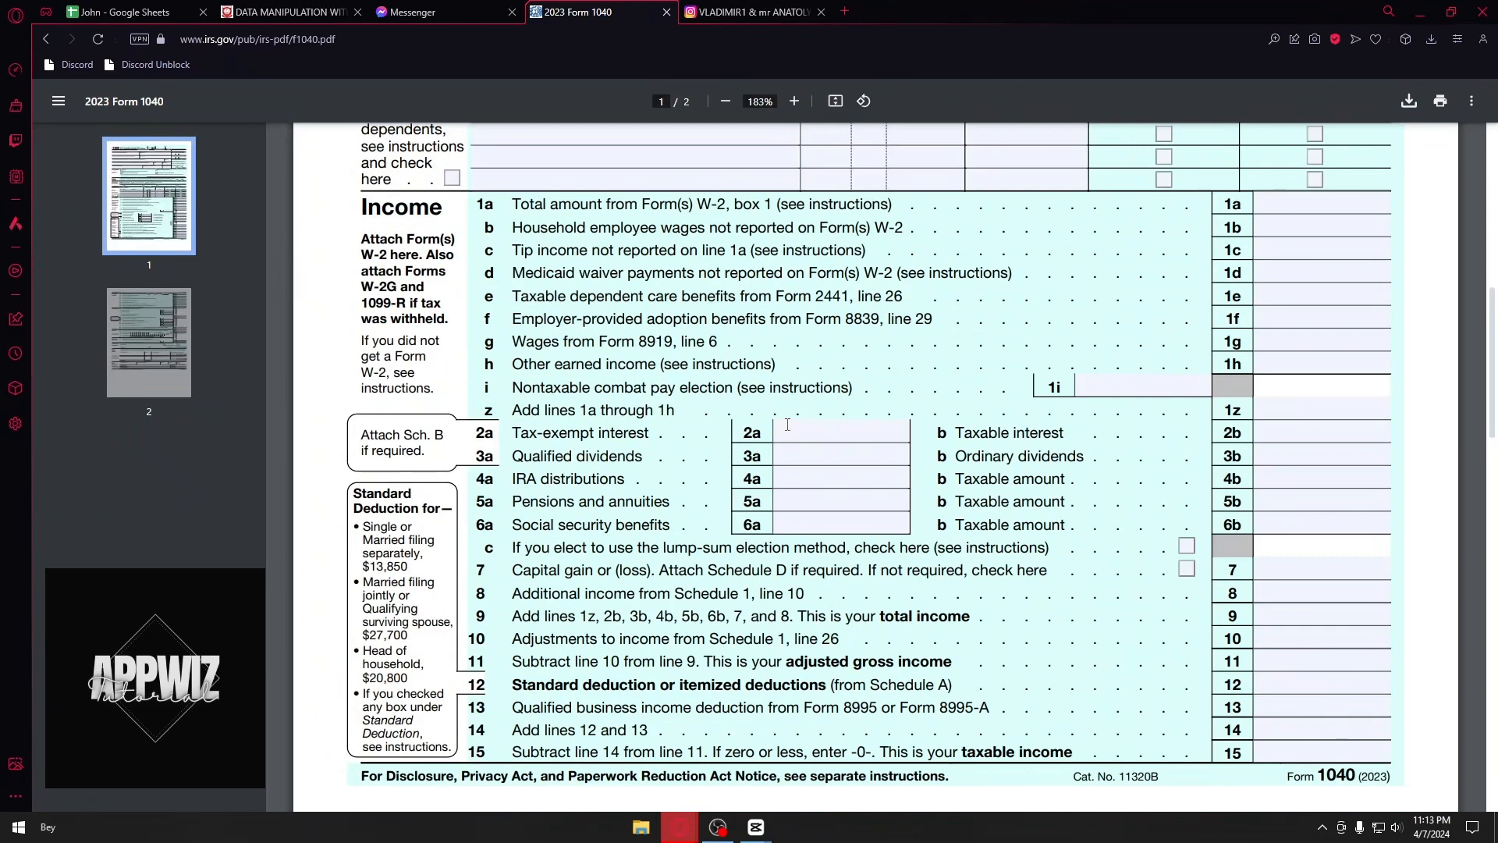
{"action": "scroll", "coordinate": [788, 424], "scroll_direction": "up", "scroll_amount": 11}
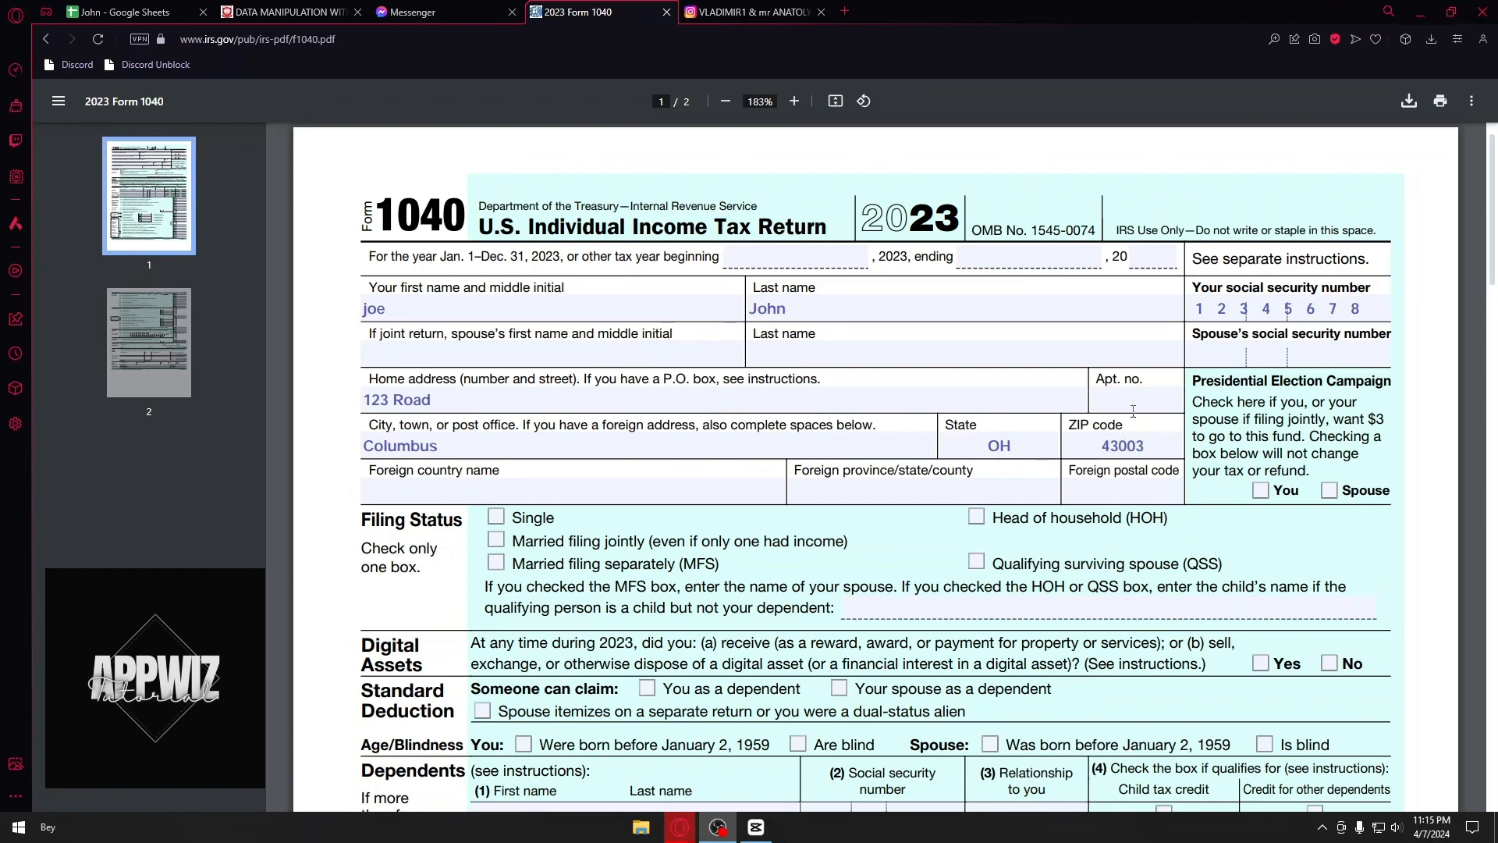
Mark the filing status as Single and answer No to the Digital Assets question
{"action": "left_click_drag", "start_coordinate": [1363, 309], "coordinate": [1195, 308]}
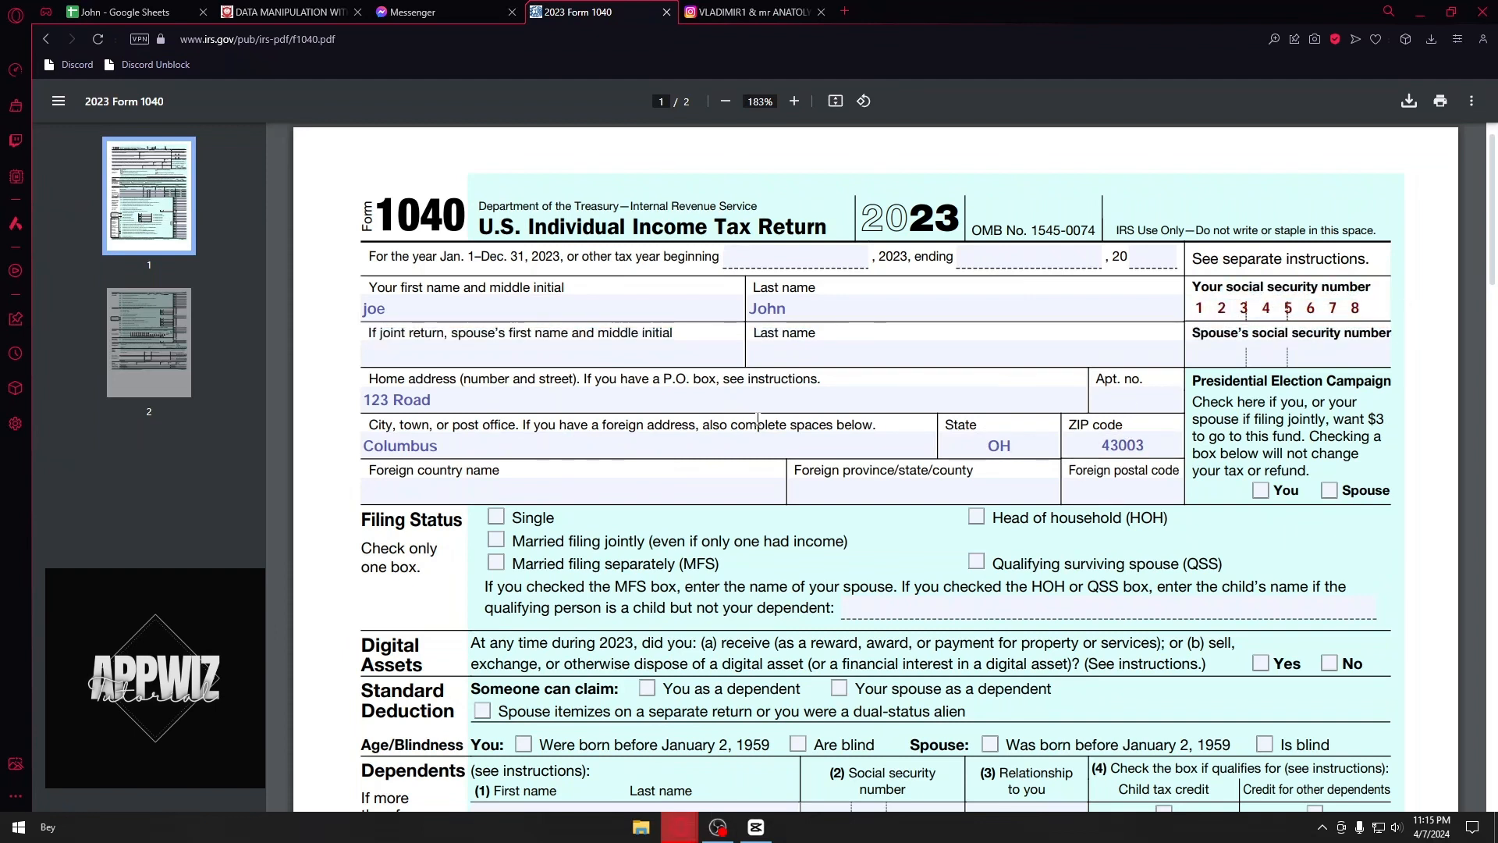
{"action": "scroll", "coordinate": [381, 380], "scroll_direction": "down", "scroll_amount": 2}
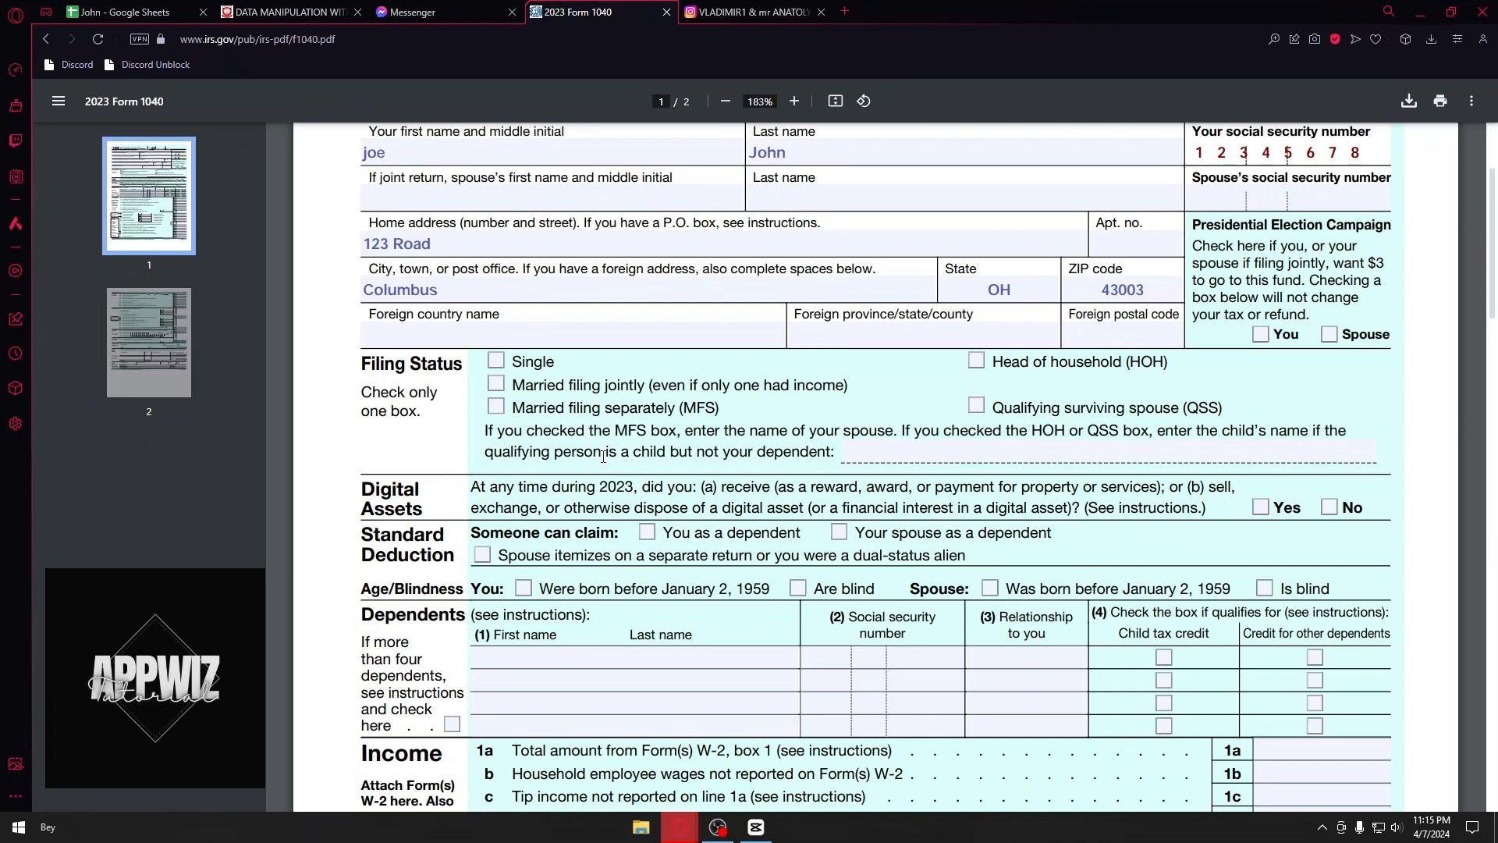
{"action": "left_click", "coordinate": [495, 360]}
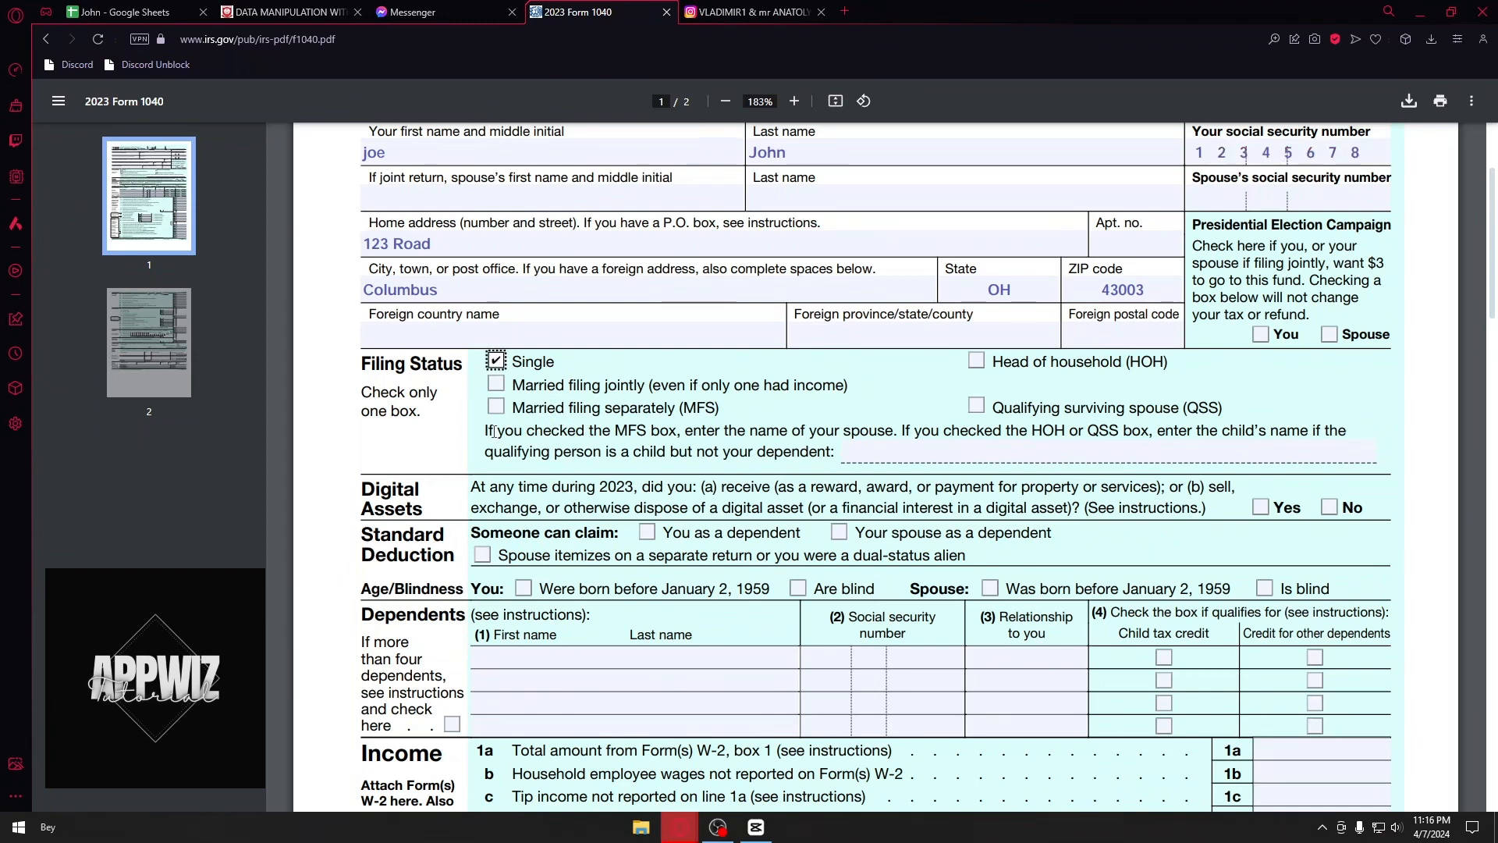
{"action": "scroll", "coordinate": [494, 431], "scroll_direction": "down", "scroll_amount": 2}
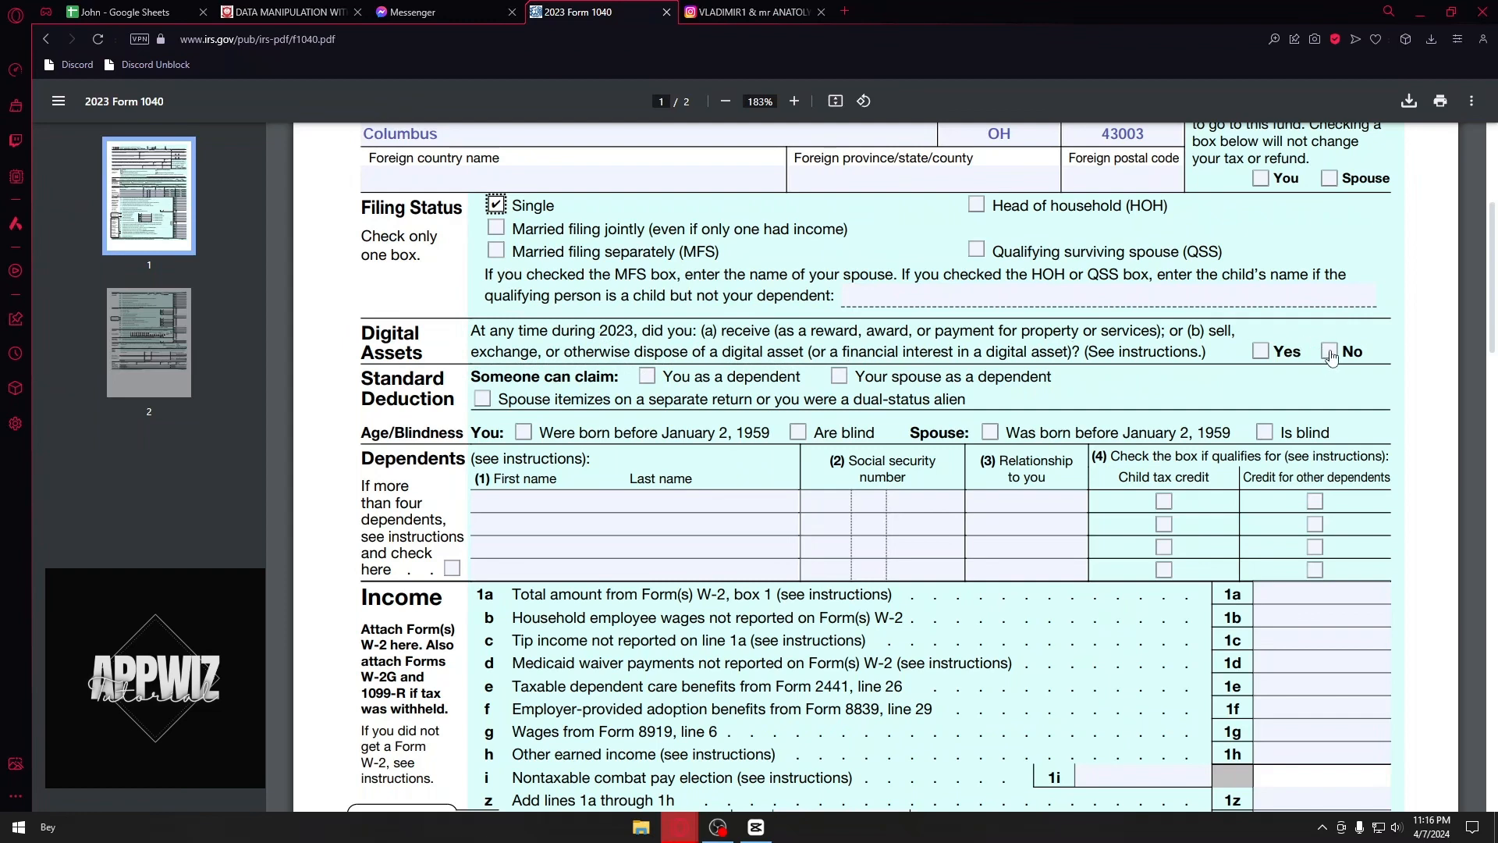
{"action": "left_click", "coordinate": [1328, 351]}
{"action": "scroll", "coordinate": [1291, 402], "scroll_direction": "down", "scroll_amount": 1}
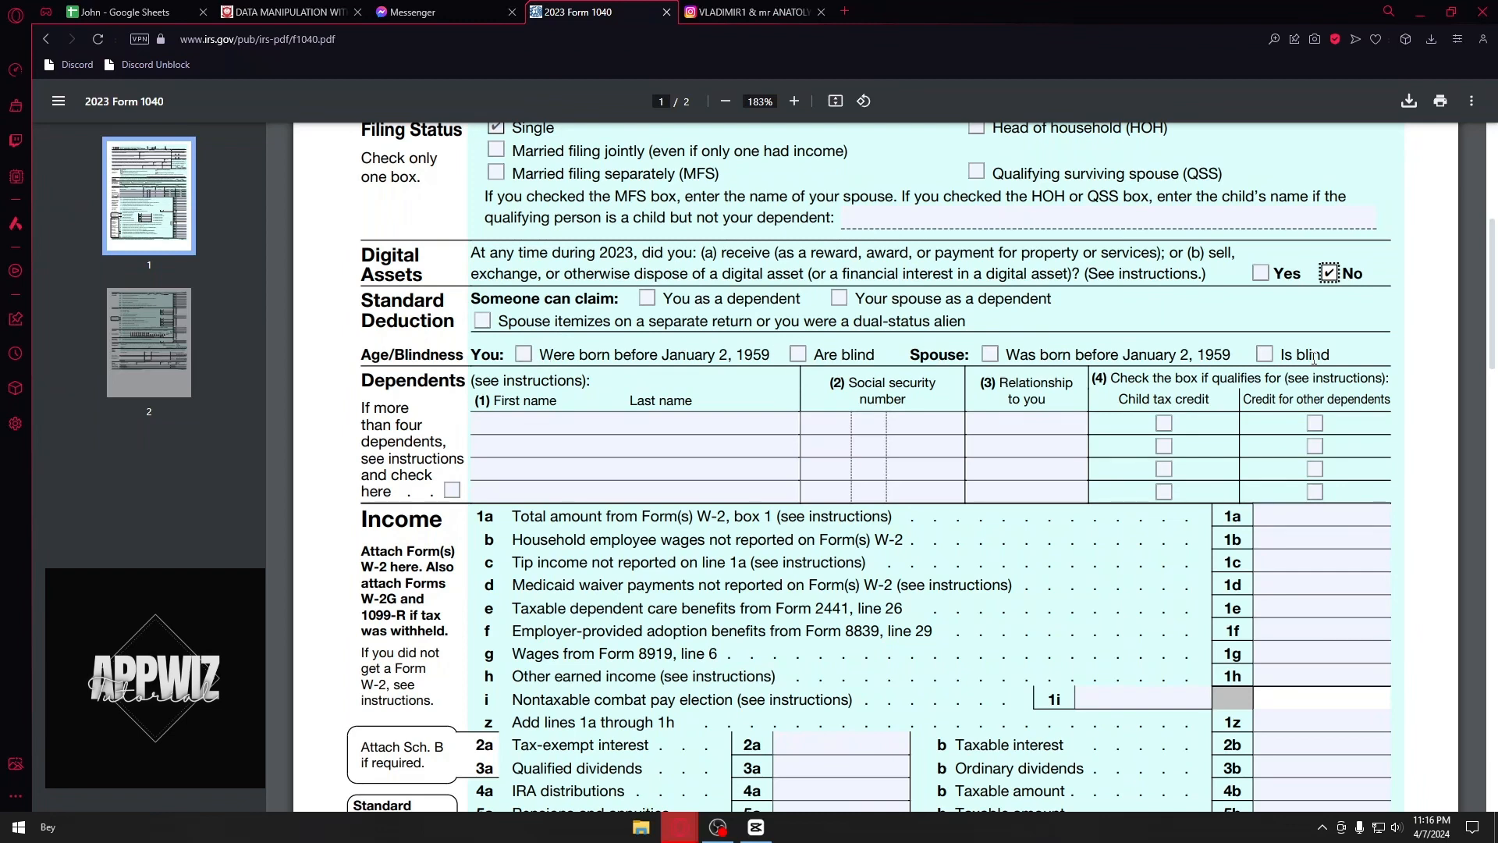
Try ticking Credit for other dependents in the first row of the Dependents table, and clear it again
{"action": "left_click", "coordinate": [971, 359]}
{"action": "scroll", "coordinate": [572, 357], "scroll_direction": "down", "scroll_amount": 2}
{"action": "scroll", "coordinate": [390, 366], "scroll_direction": "up", "scroll_amount": 2}
{"action": "left_click", "coordinate": [1314, 423]}
{"action": "left_click", "coordinate": [1316, 424]}
{"action": "scroll", "coordinate": [835, 471], "scroll_direction": "down", "scroll_amount": 2}
{"action": "scroll", "coordinate": [438, 232], "scroll_direction": "up", "scroll_amount": 1}
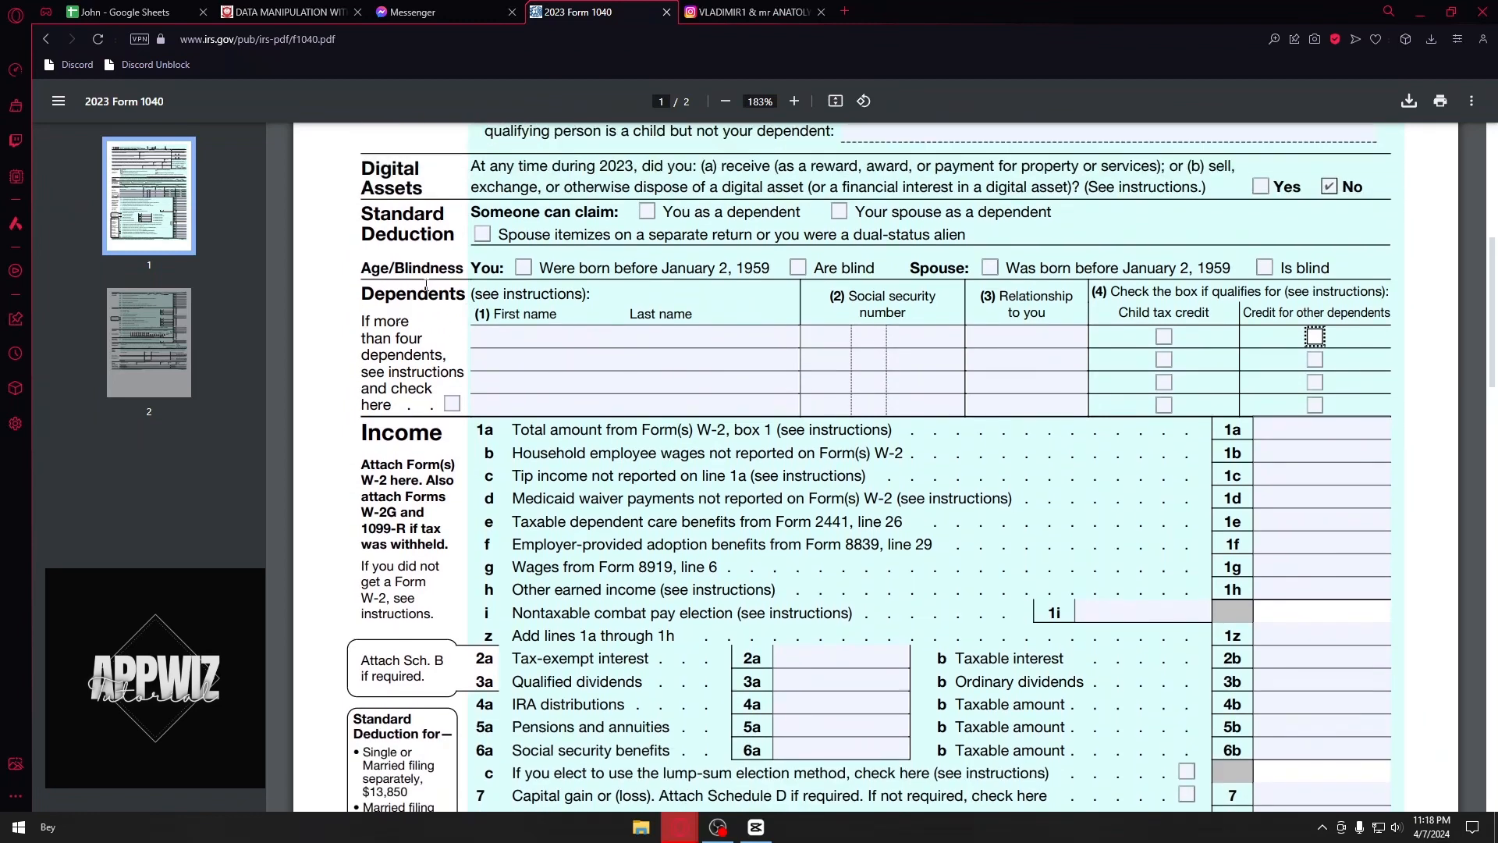
Look up box 1, Wages, tips, other compensation, on Form W-2 as the source for Form 1040 line 1a
{"action": "scroll", "coordinate": [402, 293], "scroll_direction": "down", "scroll_amount": 1}
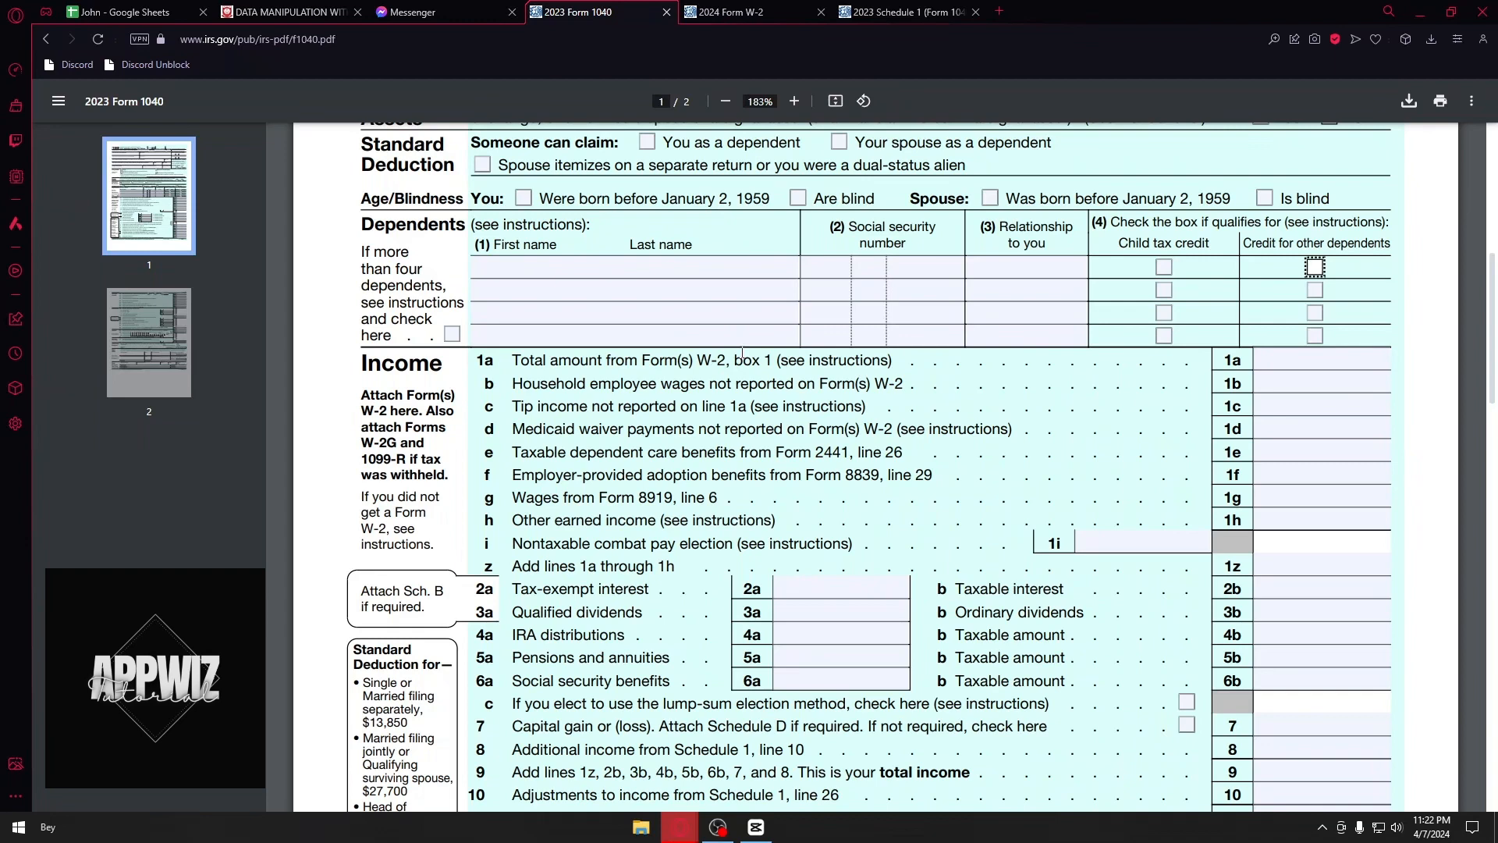
{"action": "left_click", "coordinate": [705, 21]}
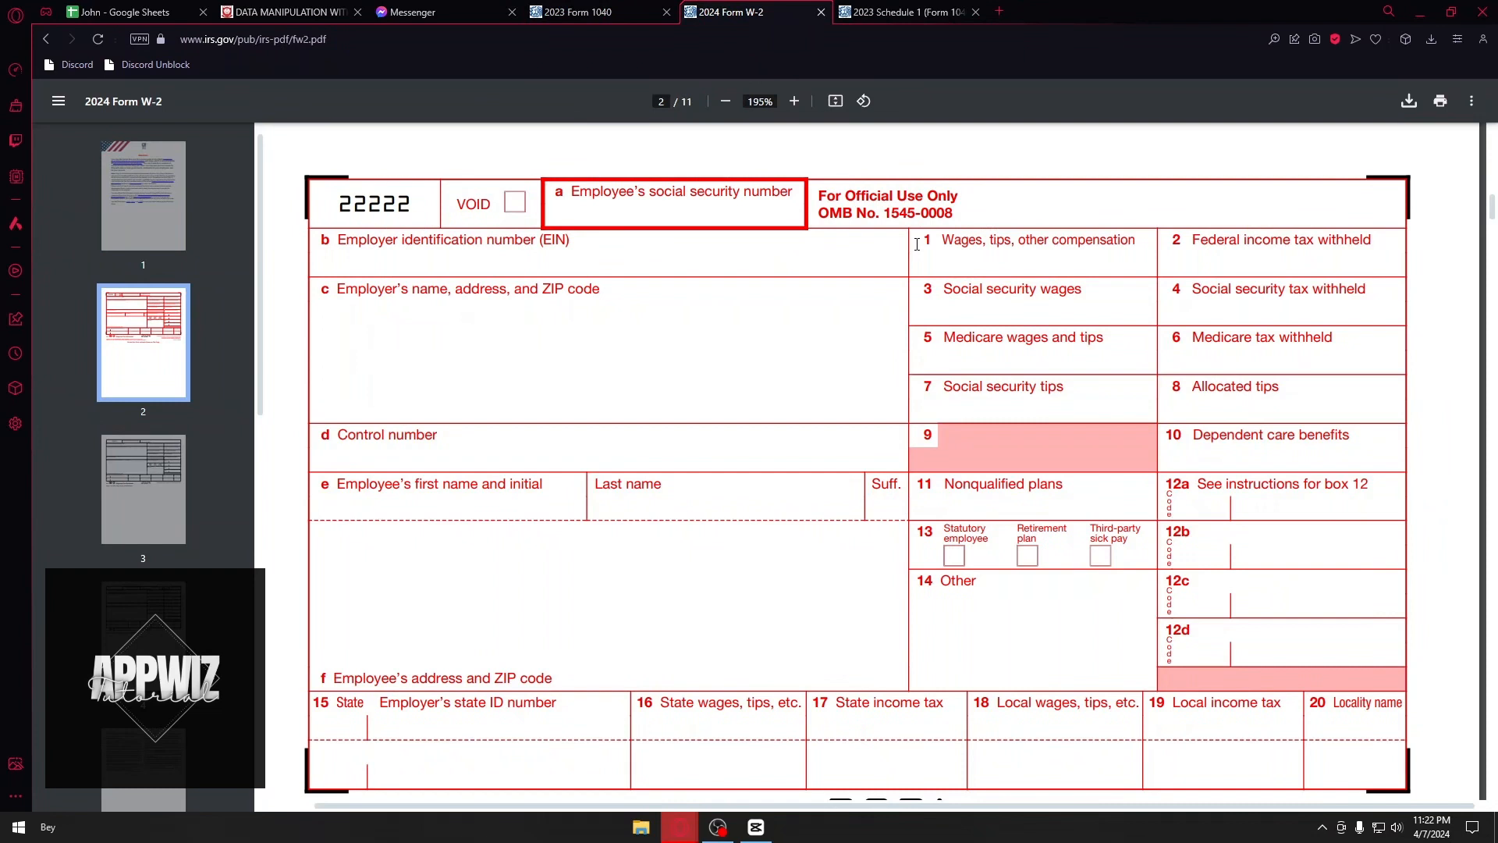
{"action": "left_click_drag", "start_coordinate": [925, 239], "coordinate": [1135, 242]}
{"action": "left_click", "coordinate": [1049, 244]}
{"action": "left_click_drag", "start_coordinate": [949, 244], "coordinate": [1039, 242]}
Return to Form 1040 and enter 50000 as the total W-2 amount on line 1a
{"action": "left_click", "coordinate": [578, 11]}
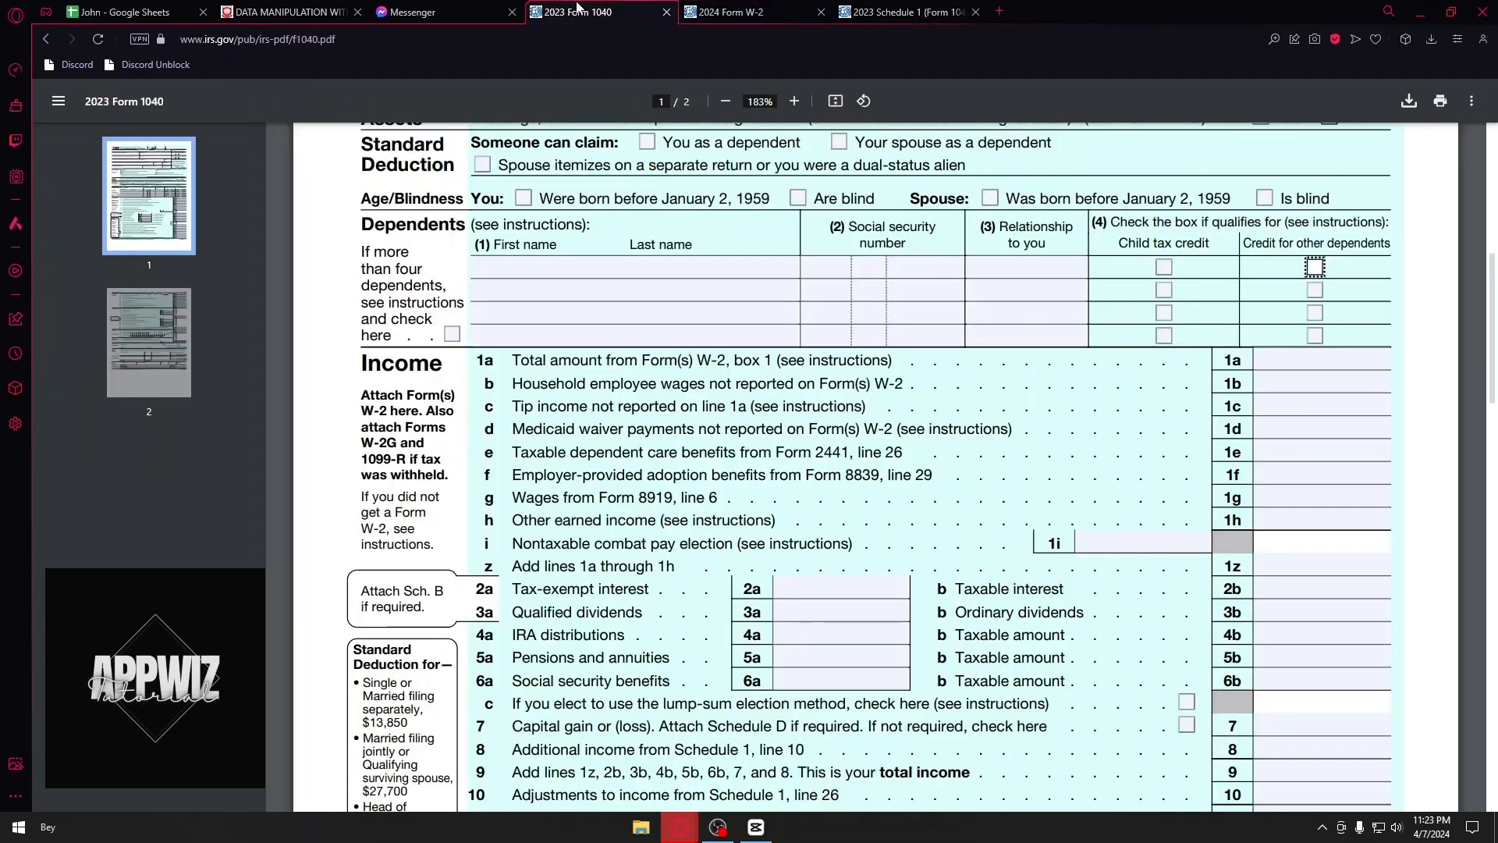
{"action": "left_click", "coordinate": [1315, 359]}
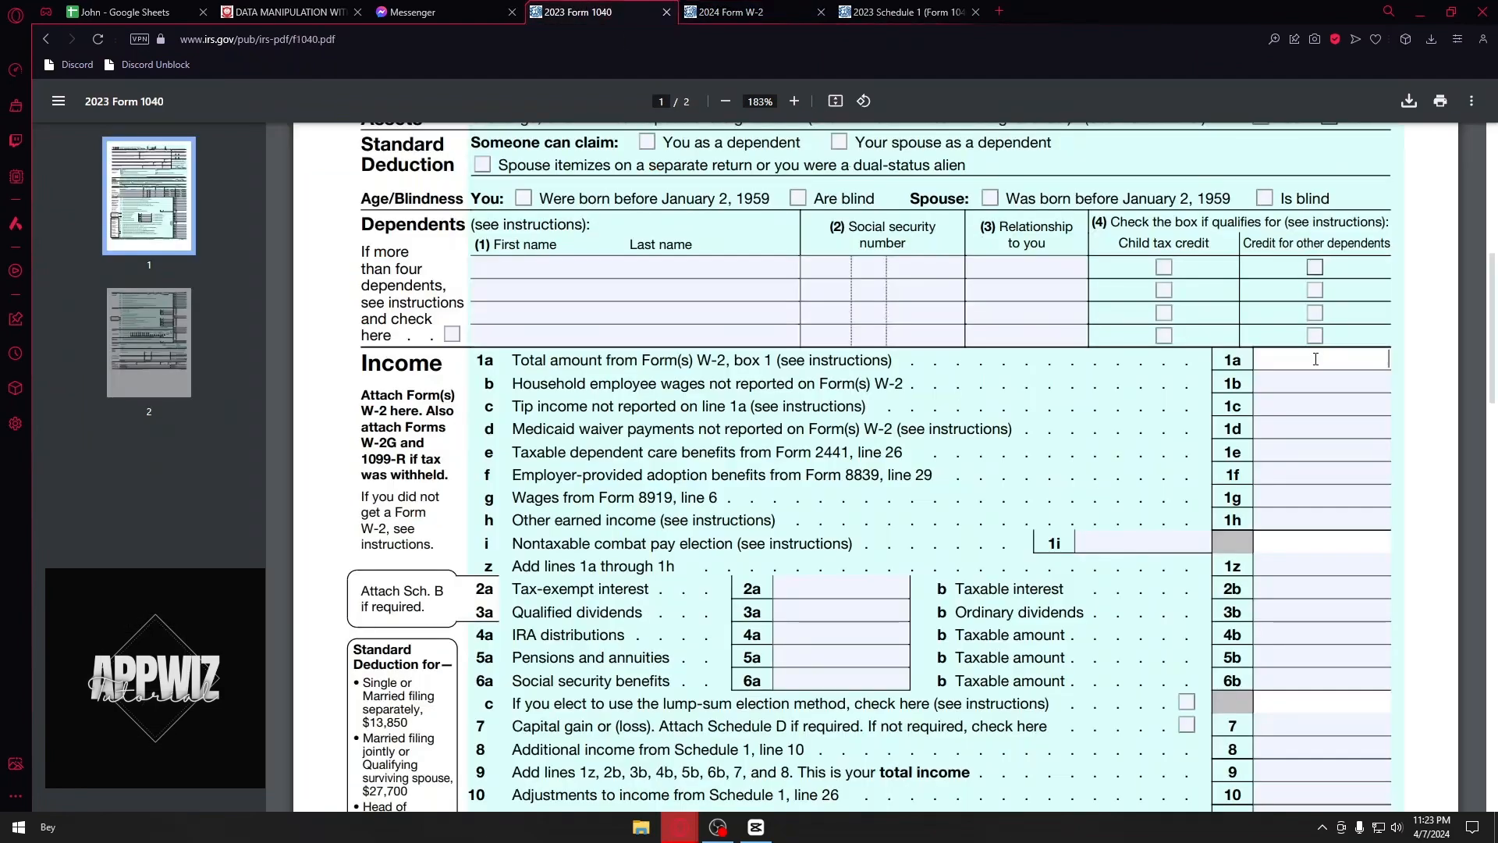
{"action": "type", "text": "50000"}
{"action": "left_click", "coordinate": [1232, 372]}
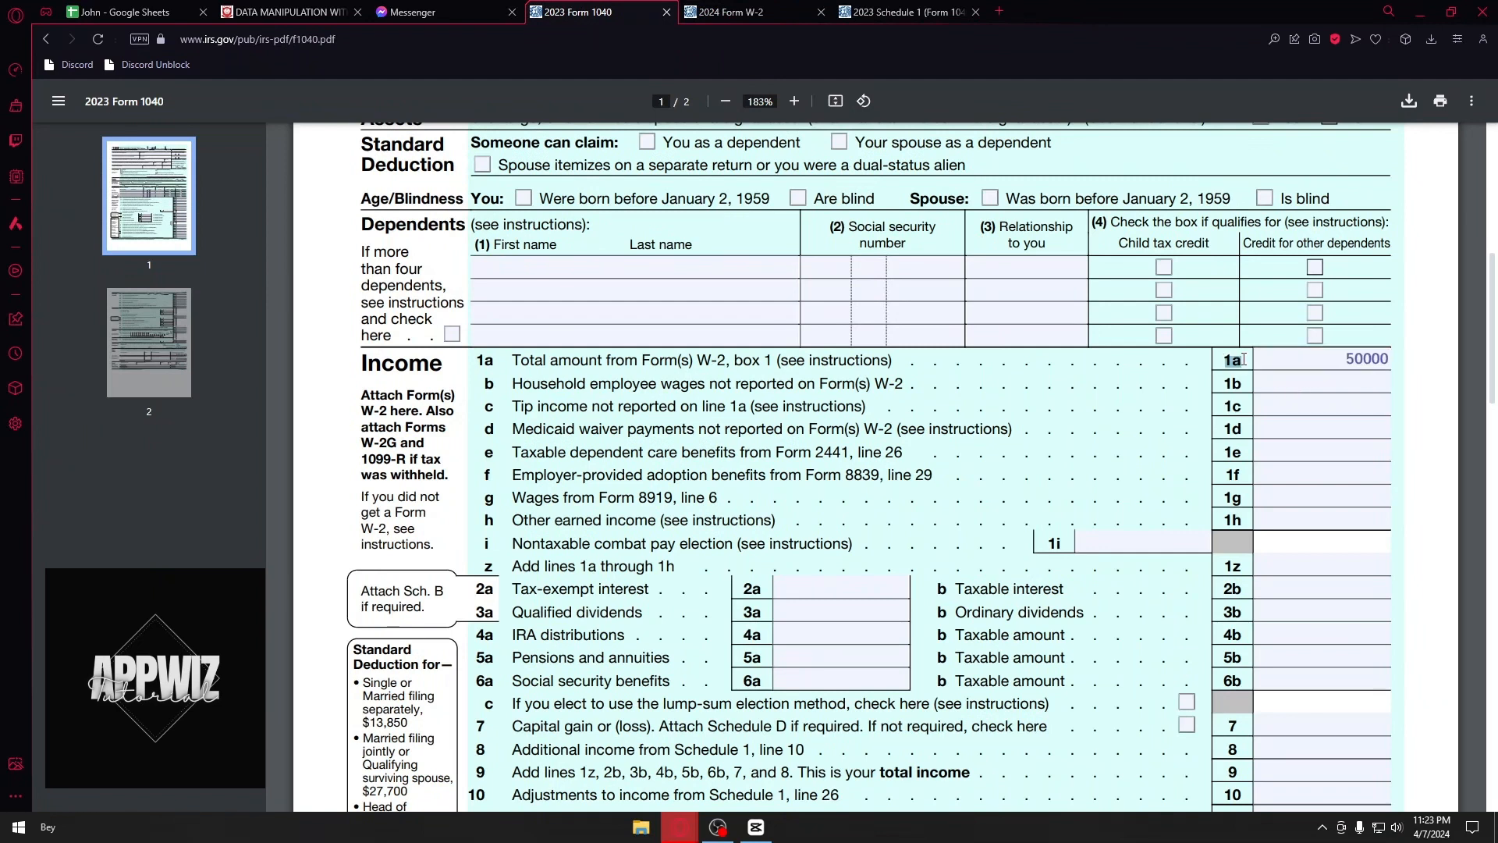
Read line 1b on household employee wages, check it against Form W-2, and return to Form 1040
{"action": "left_click_drag", "start_coordinate": [510, 386], "coordinate": [870, 380]}
{"action": "left_click", "coordinate": [871, 377]}
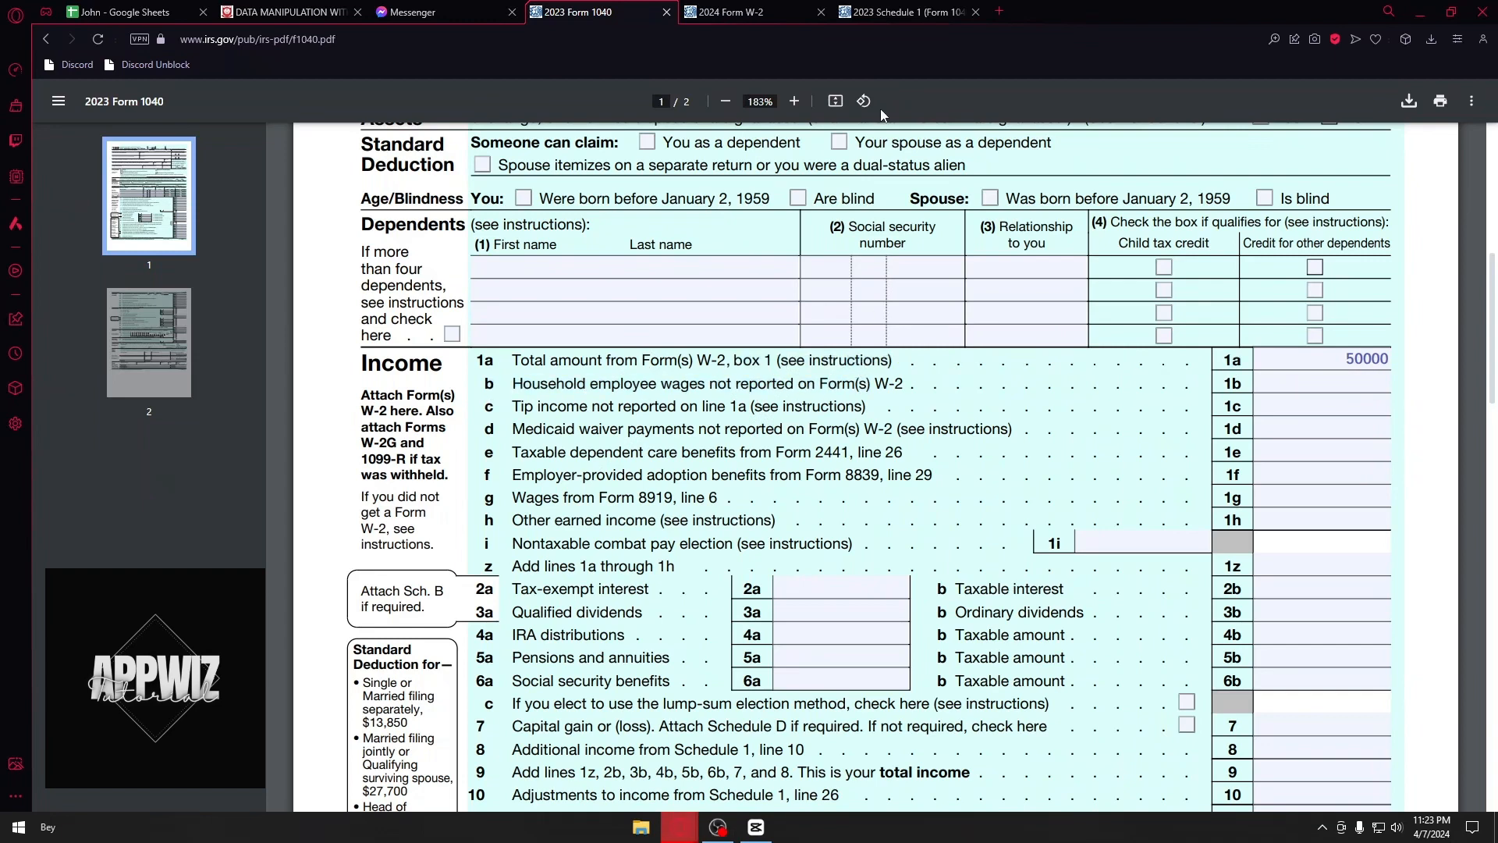
{"action": "left_click", "coordinate": [737, 12]}
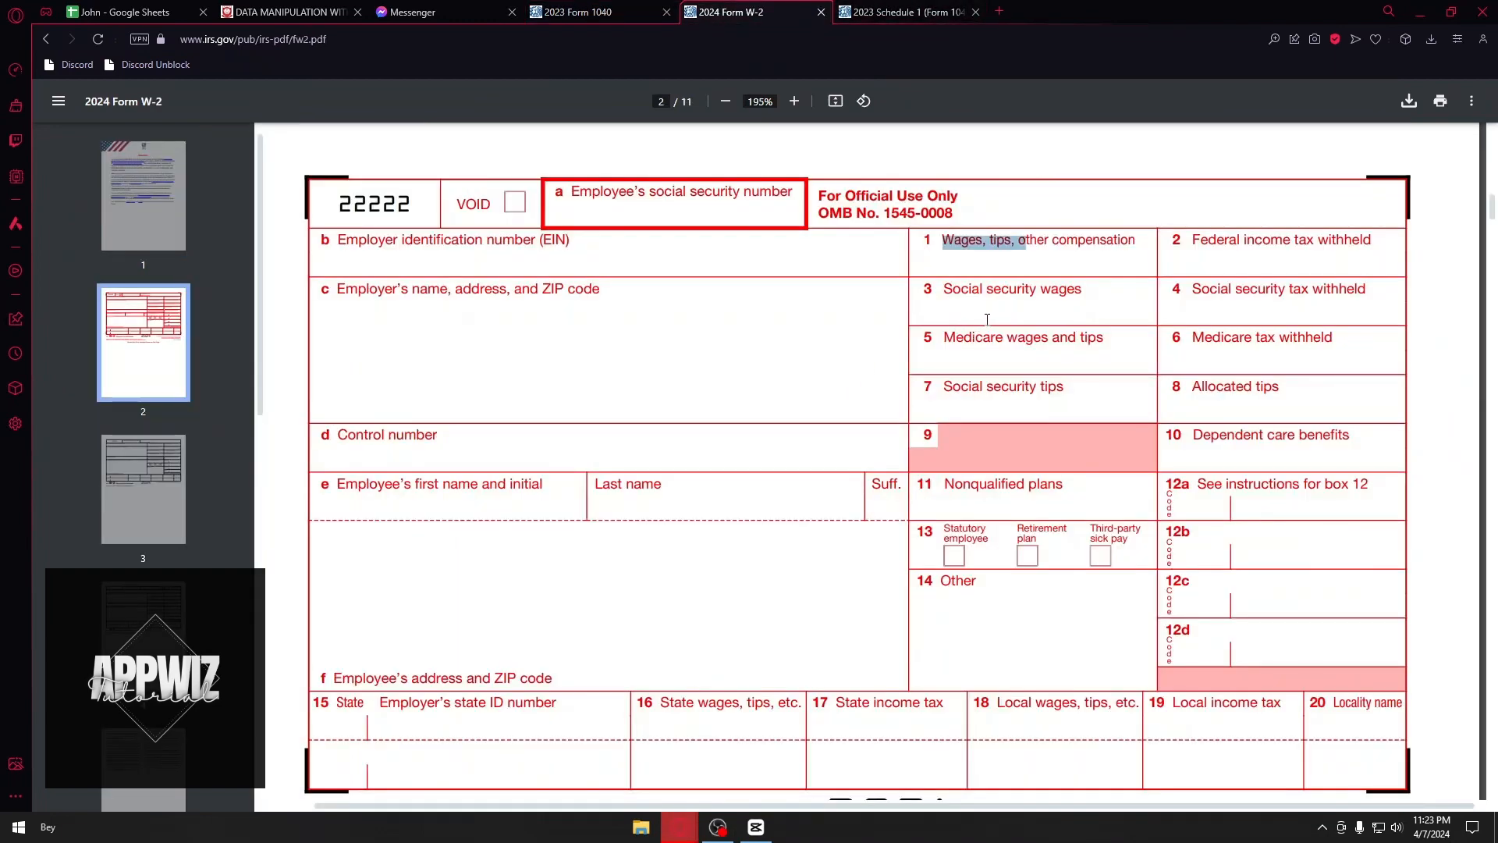
{"action": "scroll", "coordinate": [987, 318], "scroll_direction": "down", "scroll_amount": 2}
{"action": "scroll", "coordinate": [987, 318], "scroll_direction": "up", "scroll_amount": 2}
{"action": "key", "text": "ctrl+shift+Tab"}
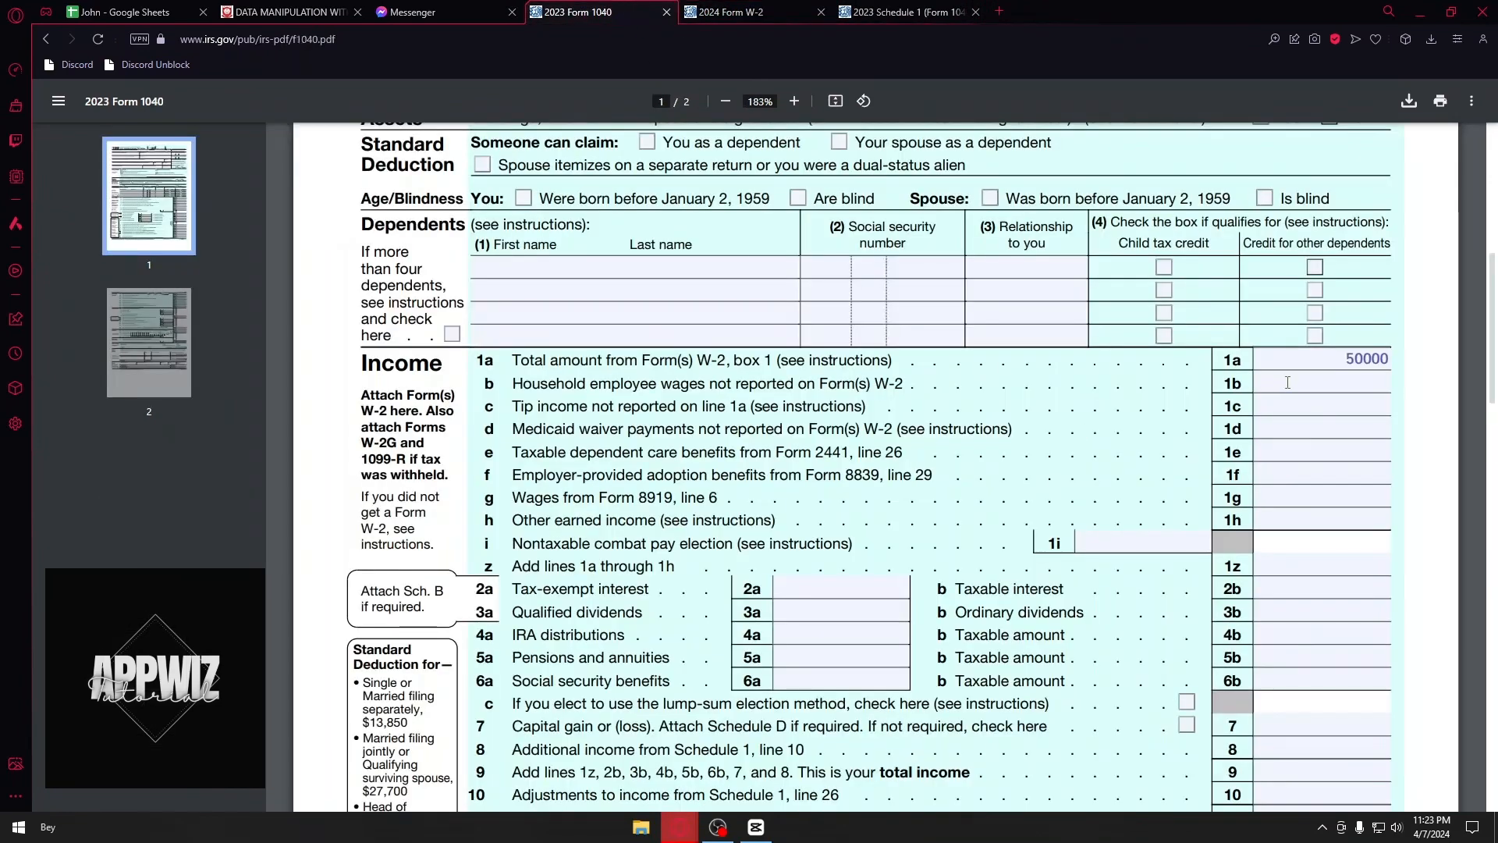
Review the tax-exempt interest line and enter 100 as taxable interest on line 2b
{"action": "scroll", "coordinate": [1287, 383], "scroll_direction": "down", "scroll_amount": 1}
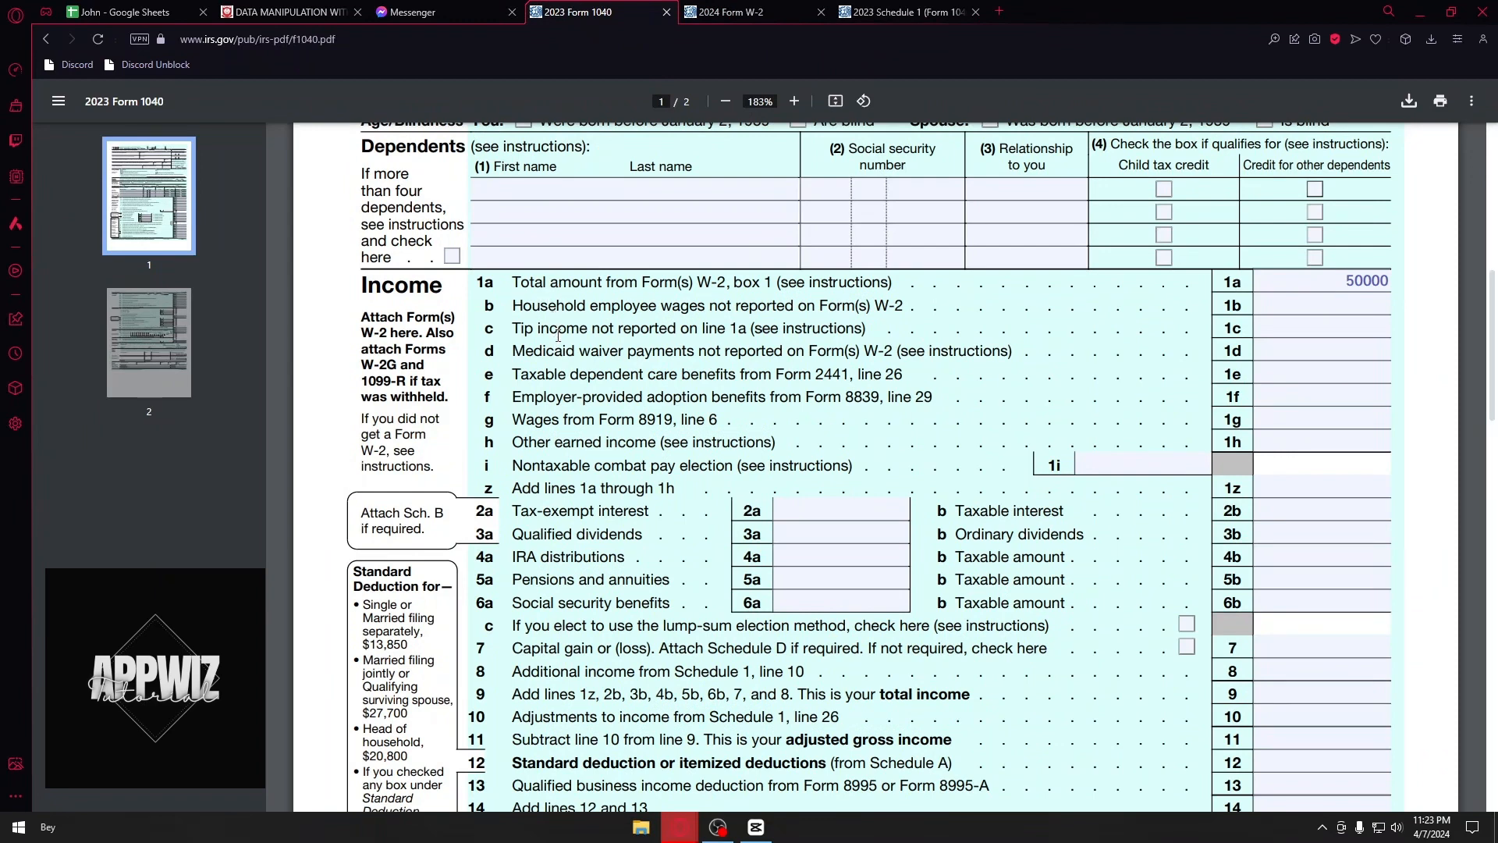
{"action": "scroll", "coordinate": [546, 348], "scroll_direction": "down", "scroll_amount": 1}
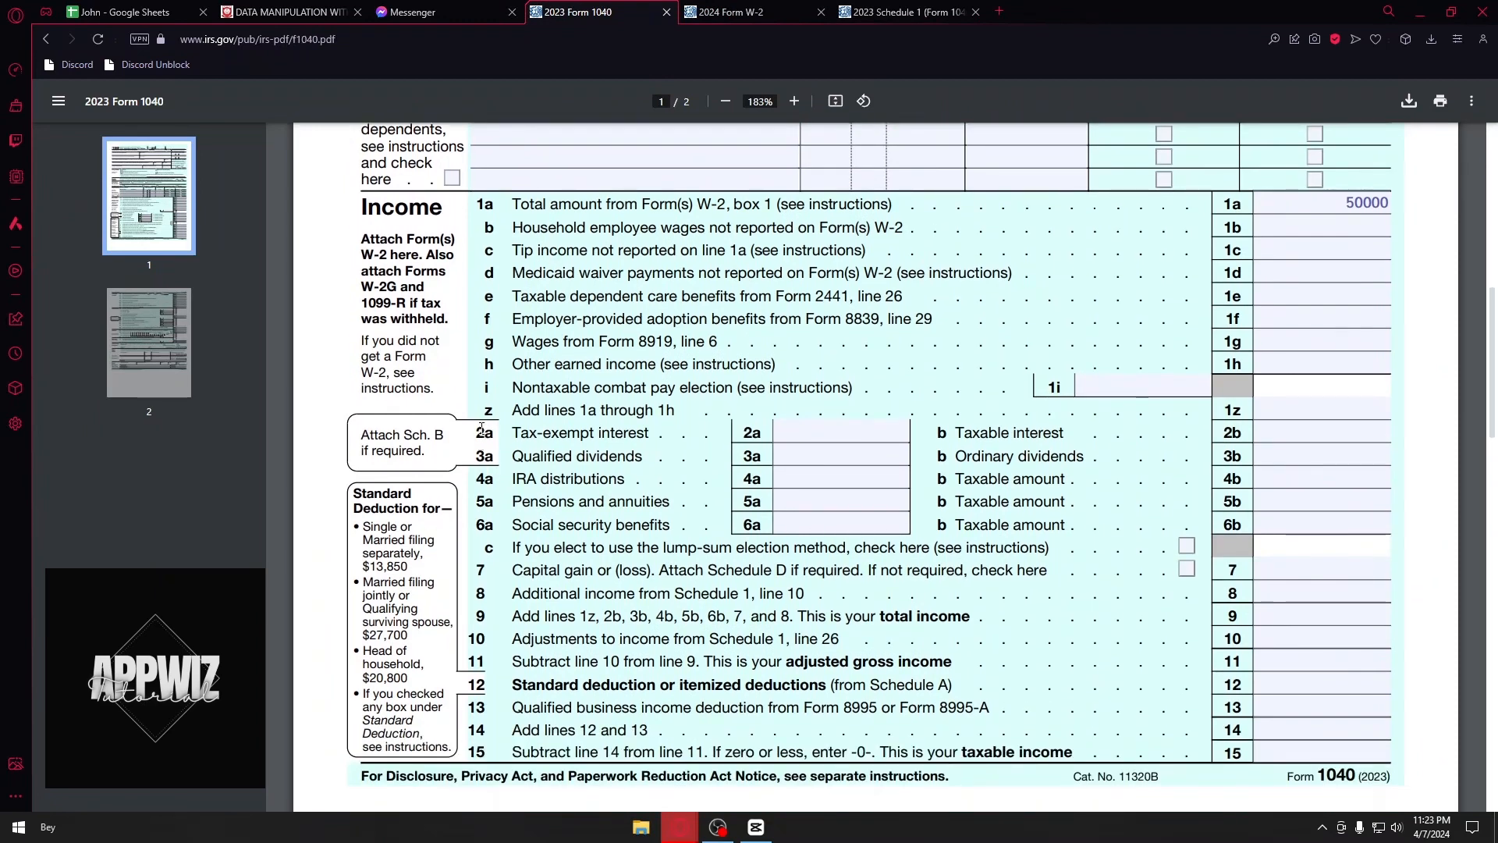
{"action": "left_click_drag", "start_coordinate": [508, 434], "coordinate": [658, 434]}
{"action": "left_click", "coordinate": [658, 435]}
{"action": "left_click", "coordinate": [1271, 435]}
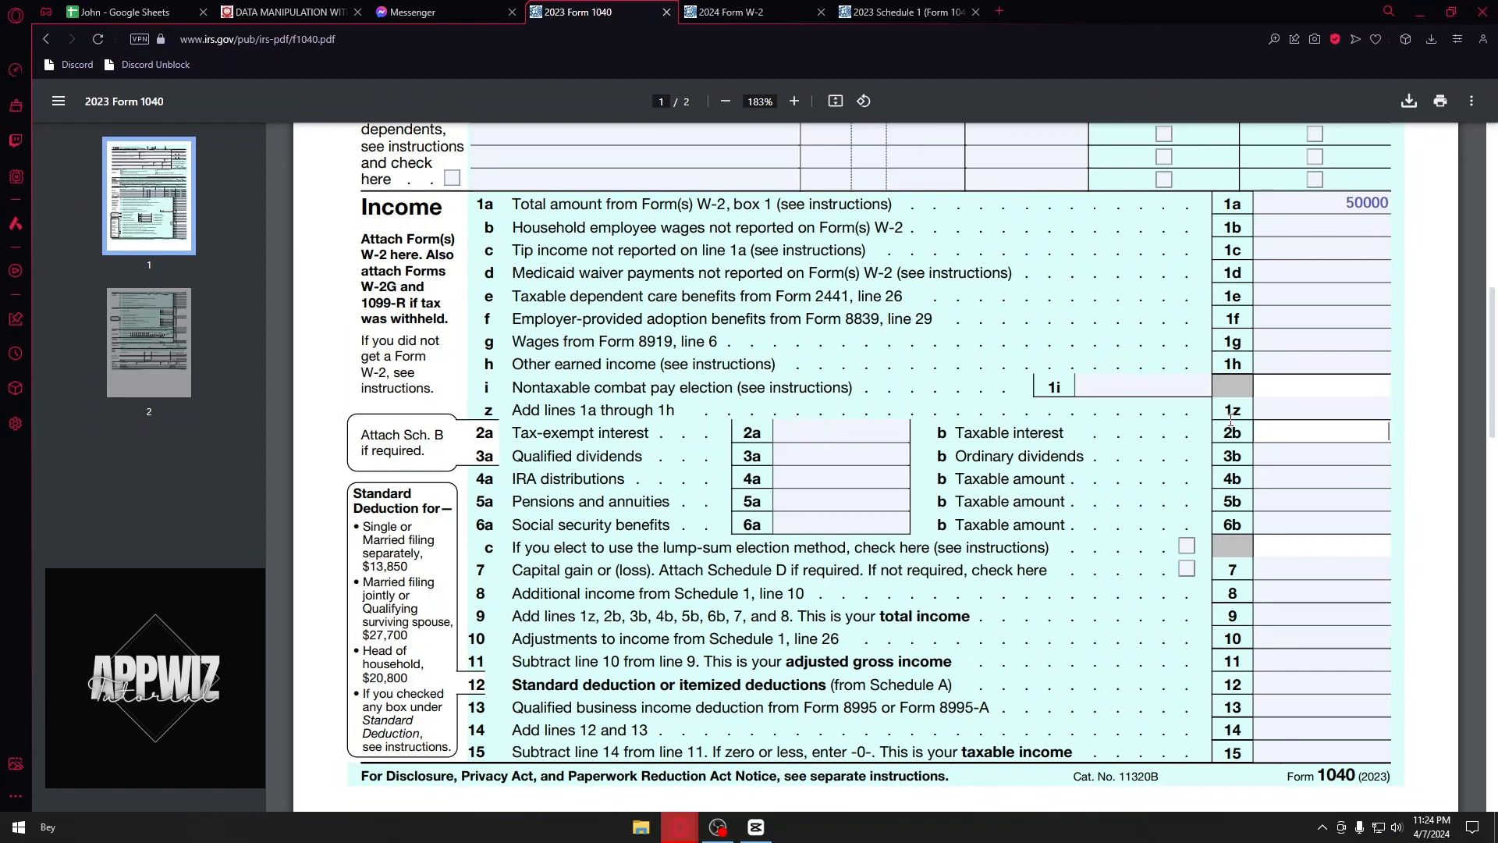
{"action": "type", "text": "100"}
Review lines 3a to 5a for qualified dividends, IRA distributions and pensions, plus the Schedule B attachment note
{"action": "left_click_drag", "start_coordinate": [513, 456], "coordinate": [662, 459]}
{"action": "left_click", "coordinate": [663, 460]}
{"action": "left_click_drag", "start_coordinate": [518, 479], "coordinate": [625, 479]}
{"action": "left_click_drag", "start_coordinate": [539, 501], "coordinate": [656, 500]}
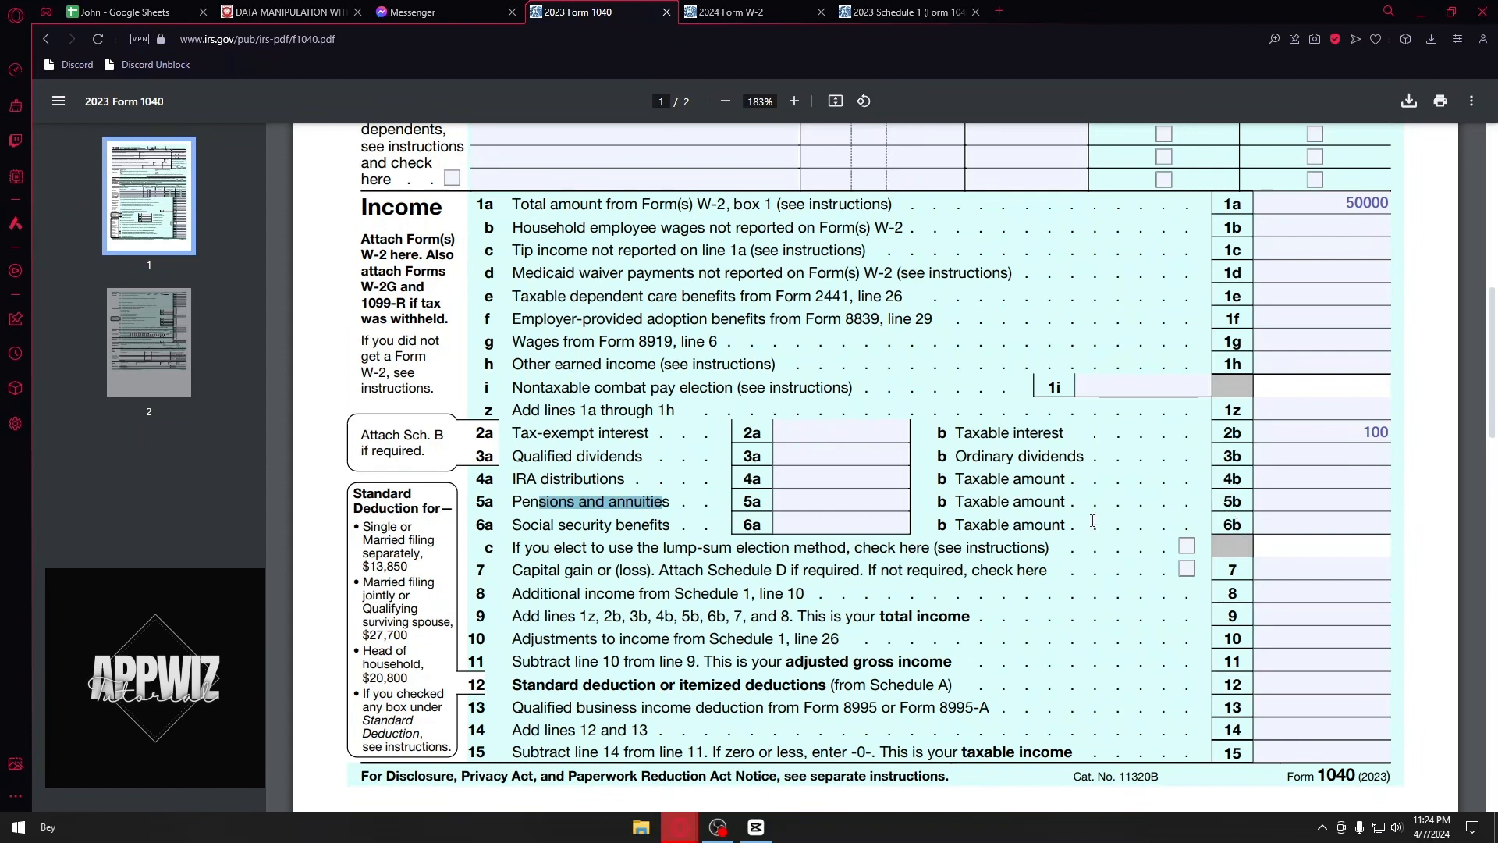
{"action": "left_click", "coordinate": [512, 456]}
{"action": "left_click_drag", "start_coordinate": [511, 456], "coordinate": [652, 461]}
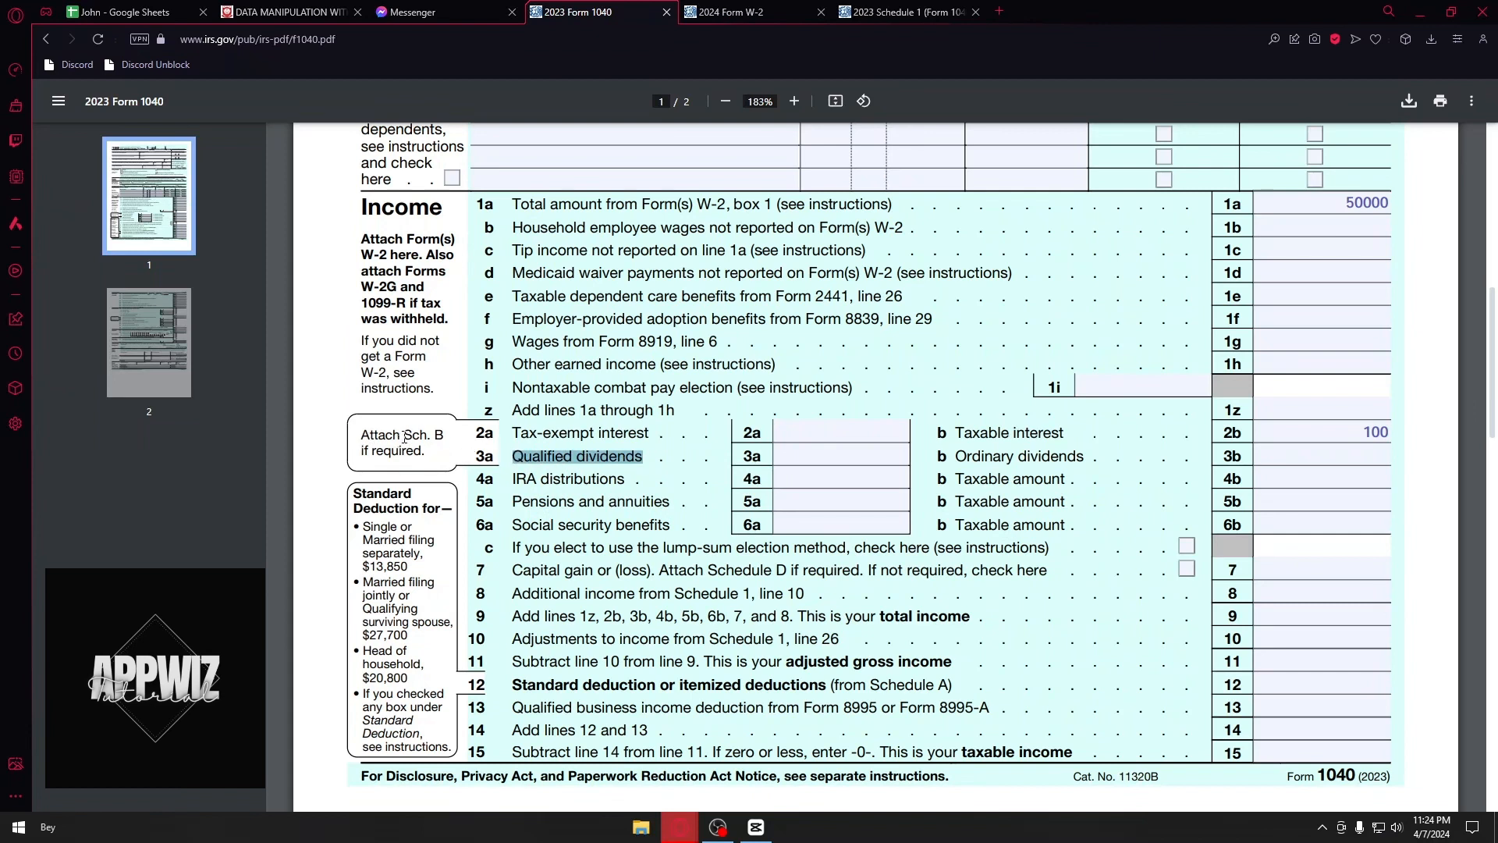
{"action": "left_click_drag", "start_coordinate": [403, 437], "coordinate": [446, 437]}
{"action": "left_click", "coordinate": [915, 495]}
Review line 7 for capital gain or loss and line 8 for additional income from Schedule 1
{"action": "scroll", "coordinate": [1087, 554], "scroll_direction": "down", "scroll_amount": 1}
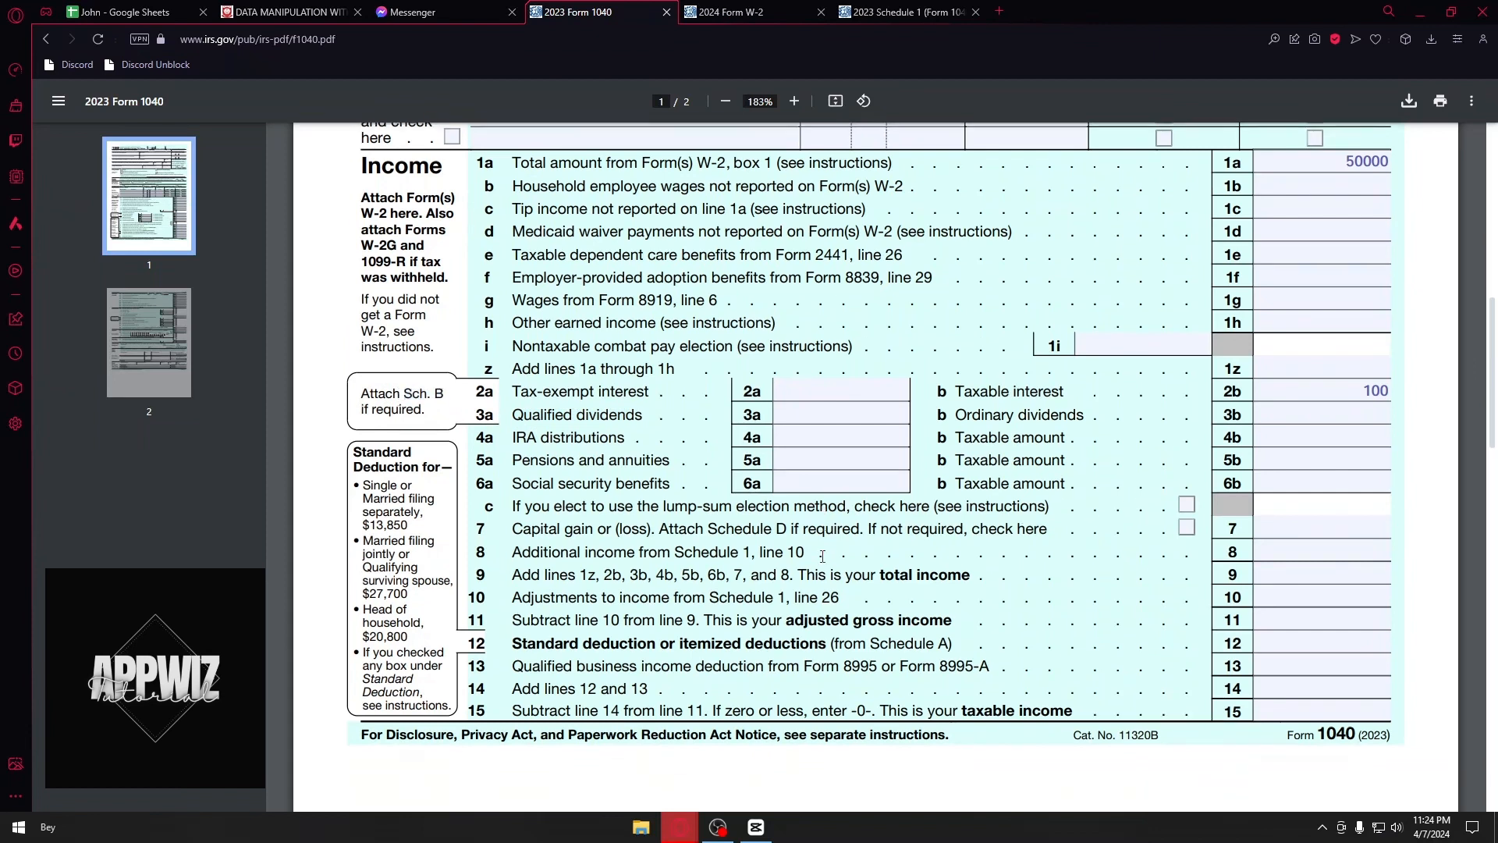
{"action": "left_click_drag", "start_coordinate": [530, 492], "coordinate": [724, 501]}
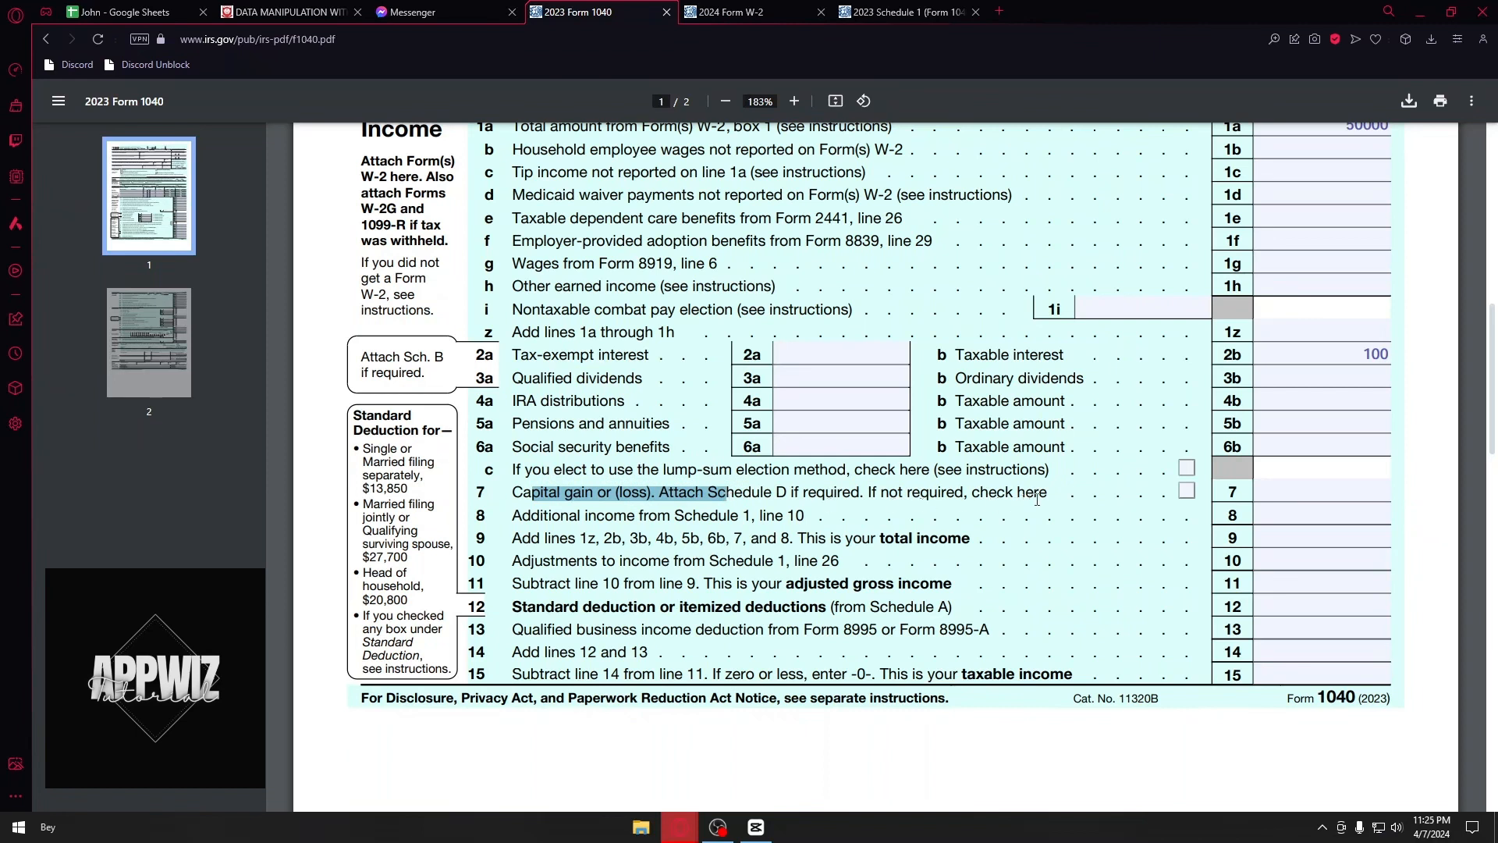
{"action": "left_click", "coordinate": [1300, 485]}
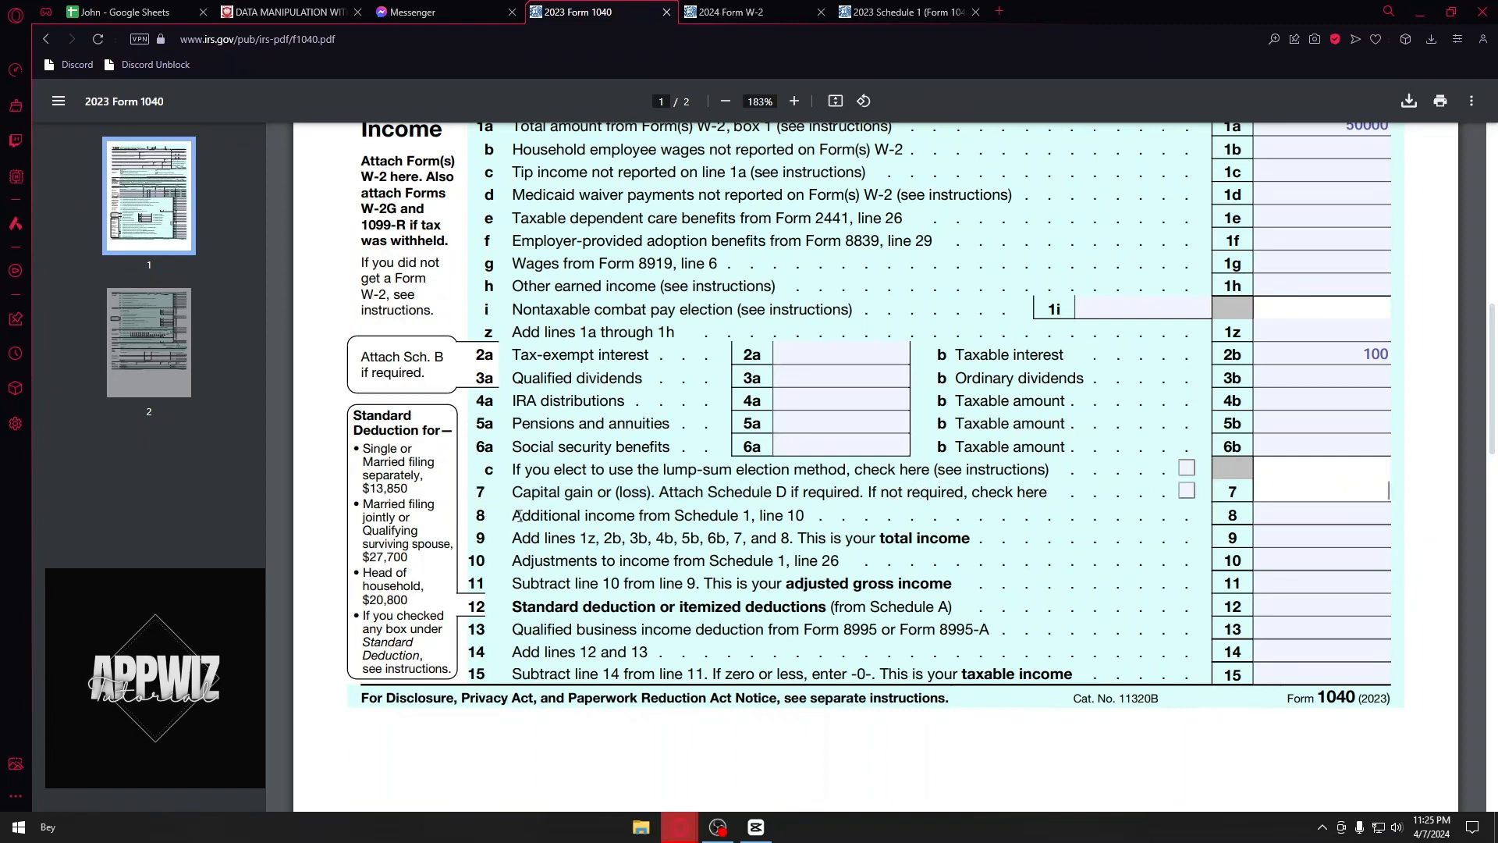
{"action": "left_click_drag", "start_coordinate": [513, 516], "coordinate": [758, 518]}
{"action": "left_click", "coordinate": [778, 509]}
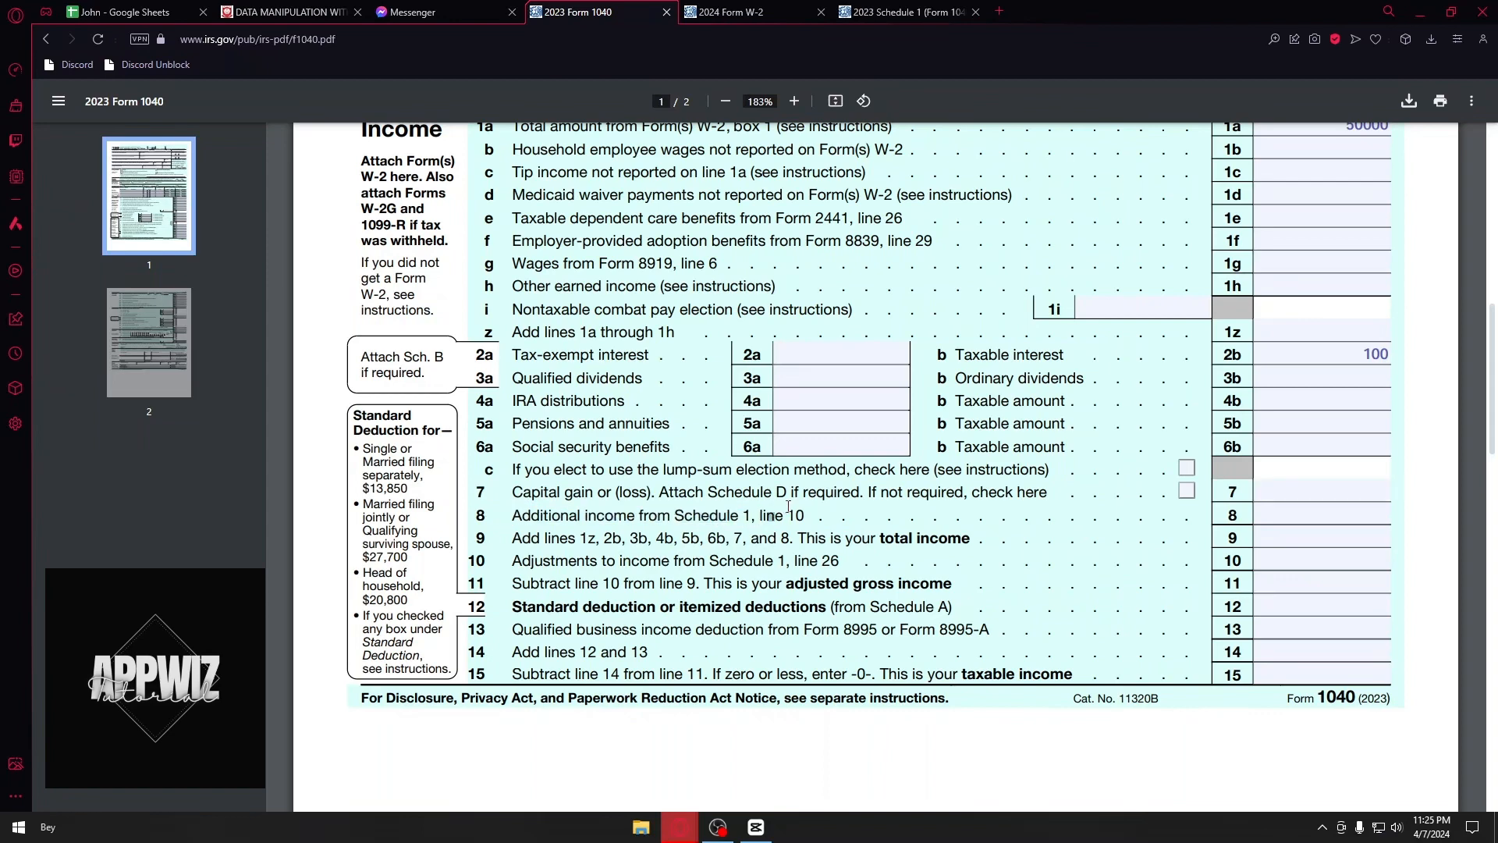
Place Schedule 1 next to Form 1040 and review Part I, Additional Income, including line 1 on taxable refunds, credits or offsets
{"action": "left_click_drag", "start_coordinate": [905, 11], "coordinate": [749, 7]}
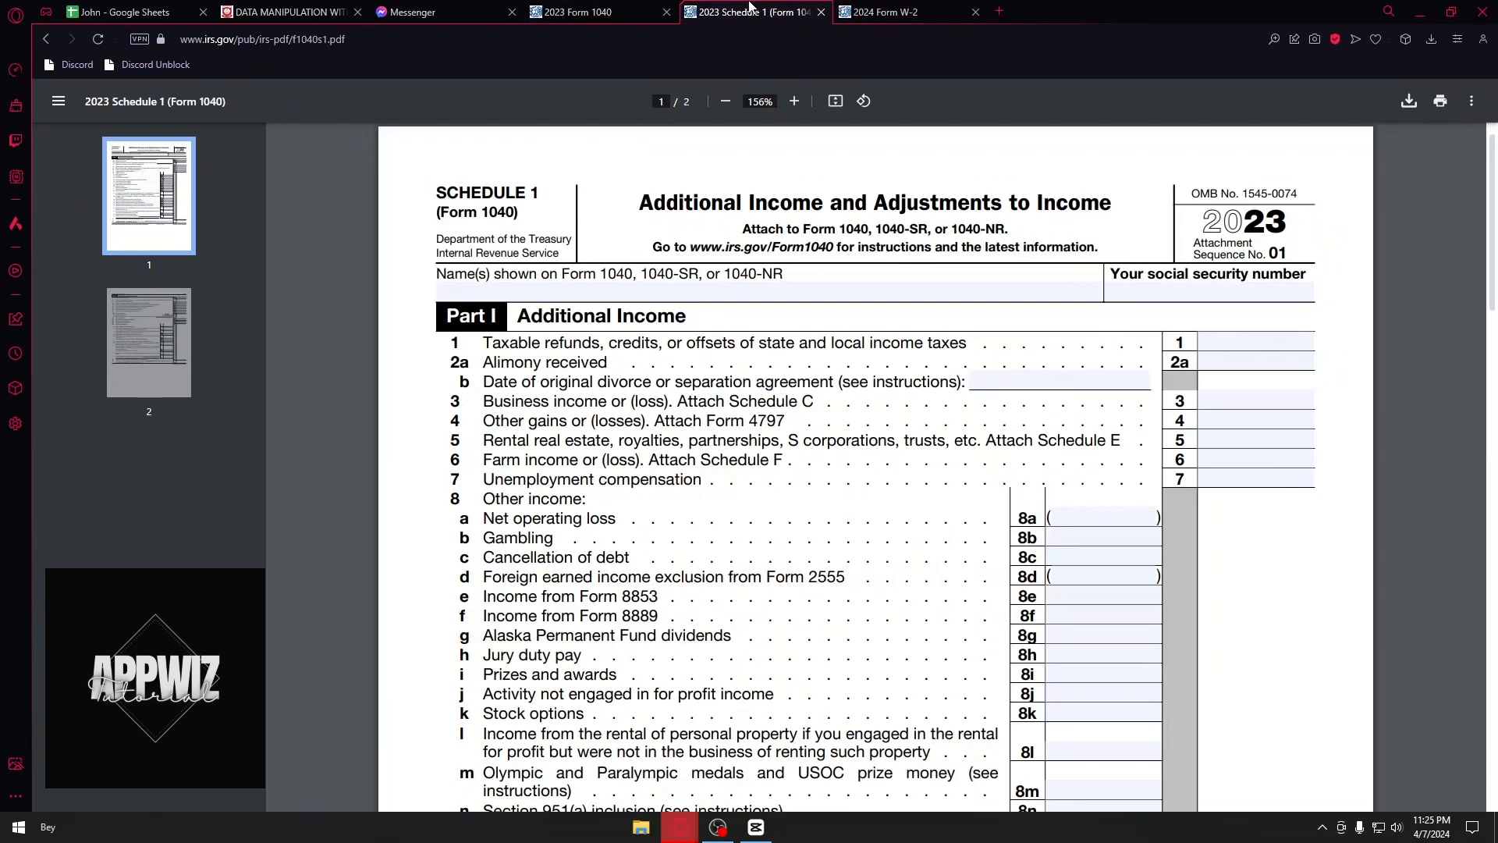
{"action": "scroll", "coordinate": [479, 239], "scroll_direction": "down", "scroll_amount": 1}
{"action": "scroll", "coordinate": [479, 239], "scroll_direction": "up", "scroll_amount": 1}
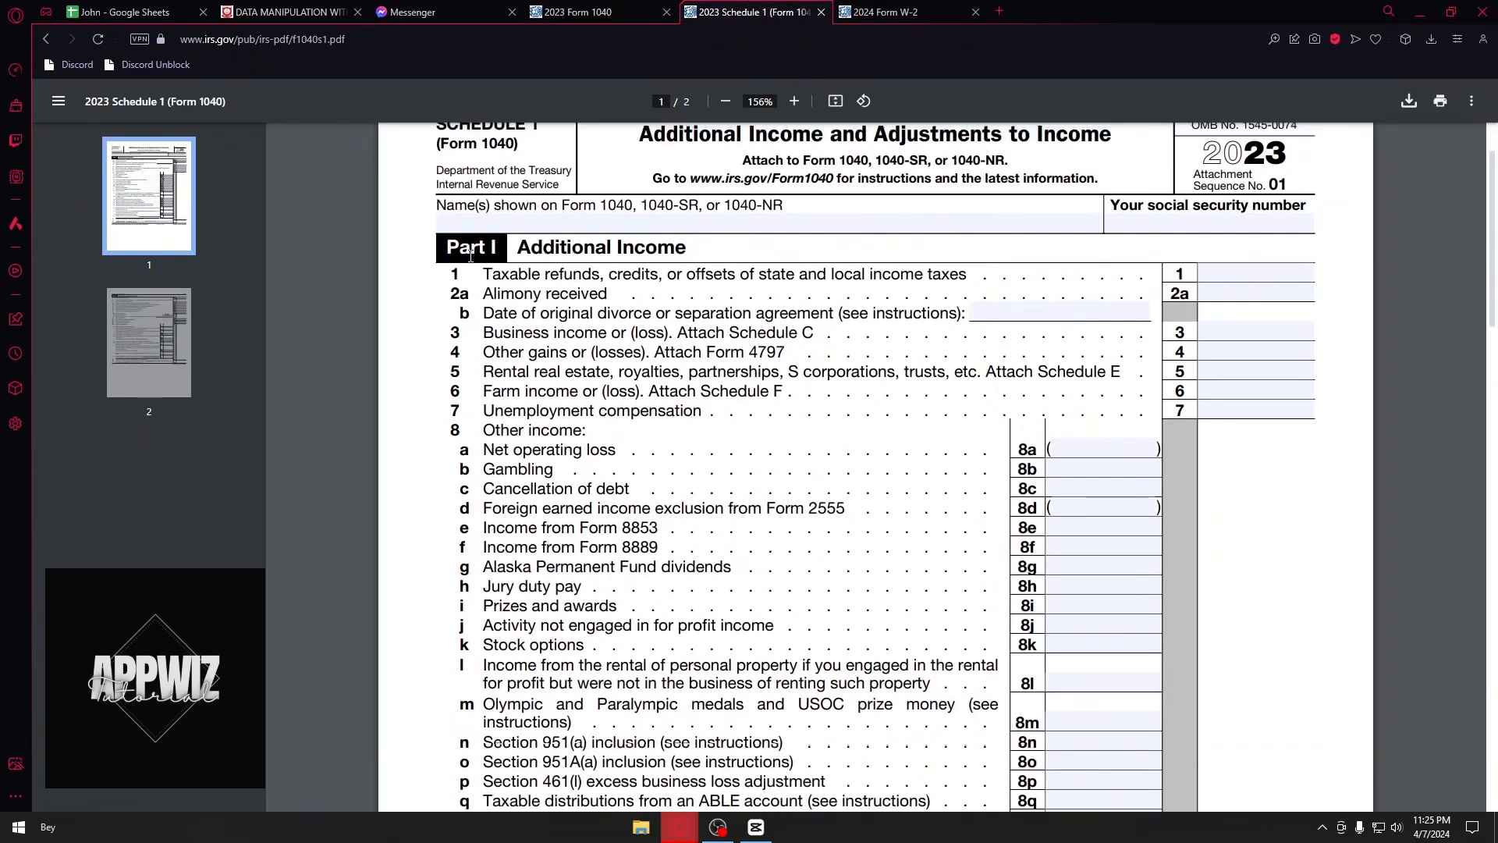
{"action": "scroll", "coordinate": [523, 249], "scroll_direction": "down", "scroll_amount": 1}
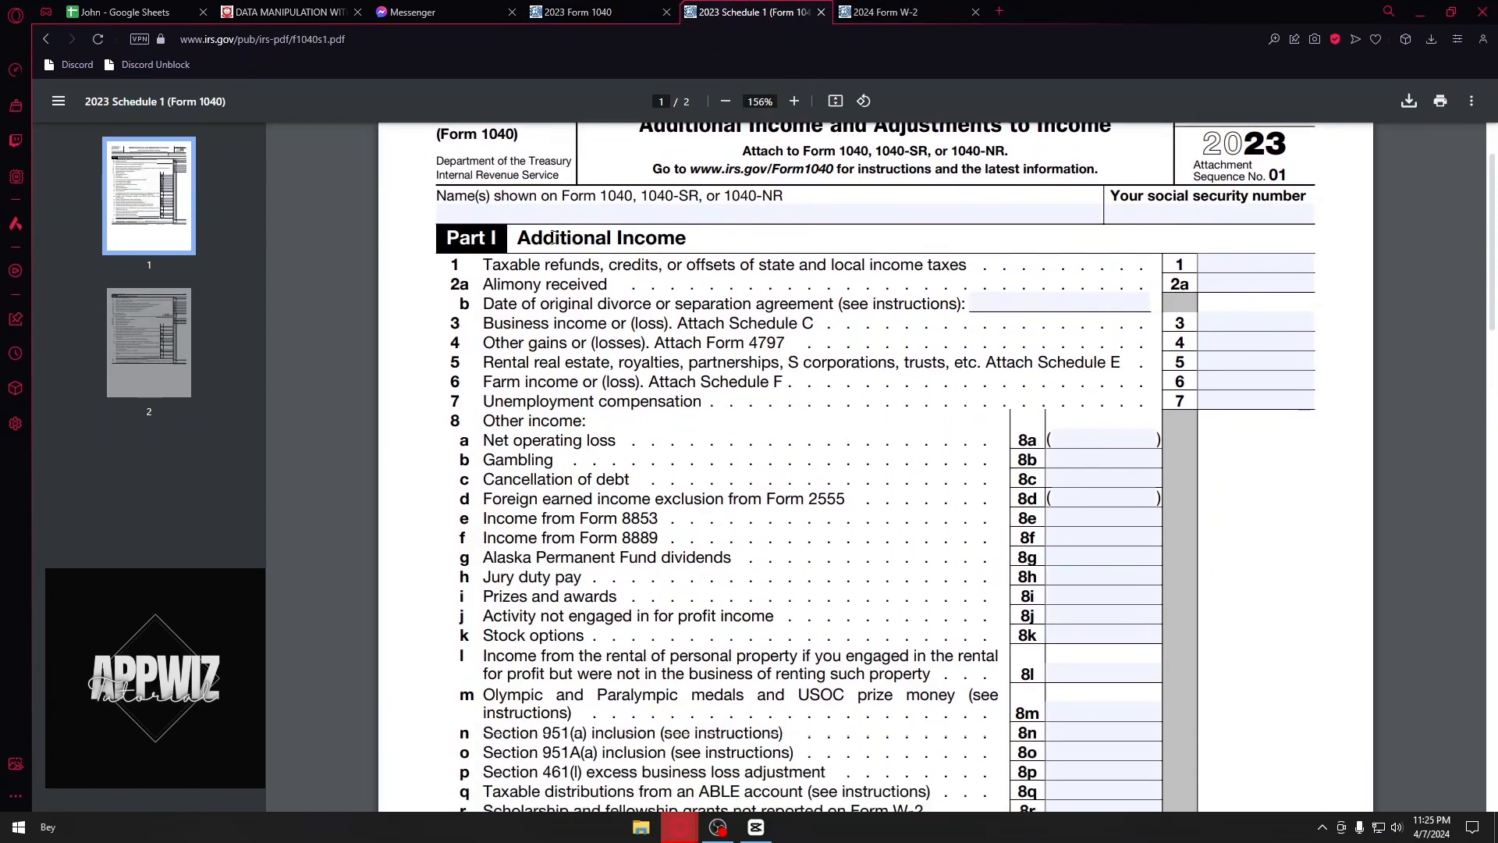
{"action": "scroll", "coordinate": [691, 240], "scroll_direction": "down", "scroll_amount": 2}
{"action": "scroll", "coordinate": [691, 240], "scroll_direction": "up", "scroll_amount": 1}
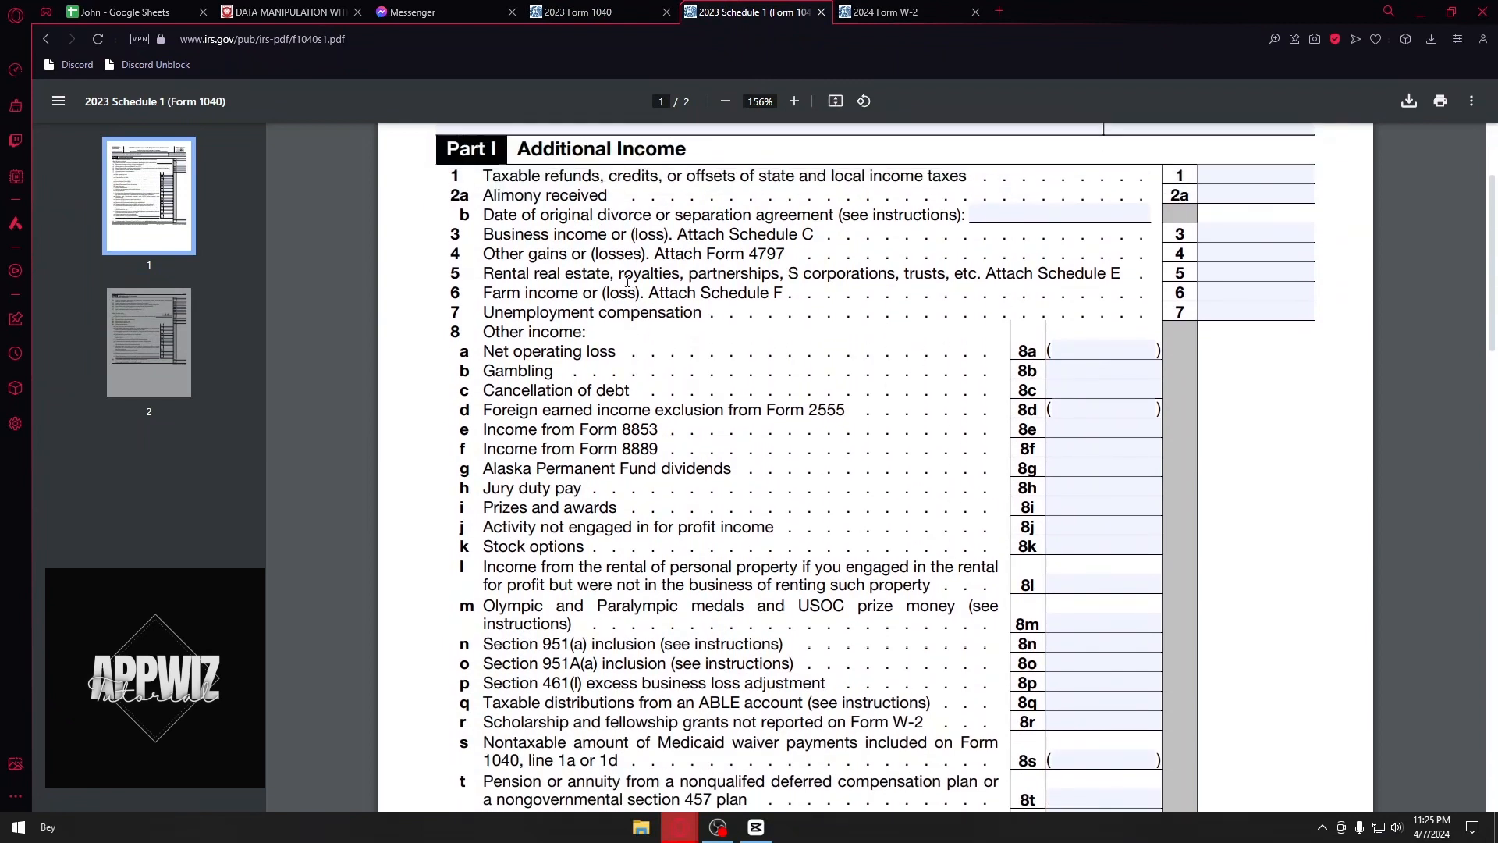
{"action": "left_click_drag", "start_coordinate": [483, 187], "coordinate": [830, 193]}
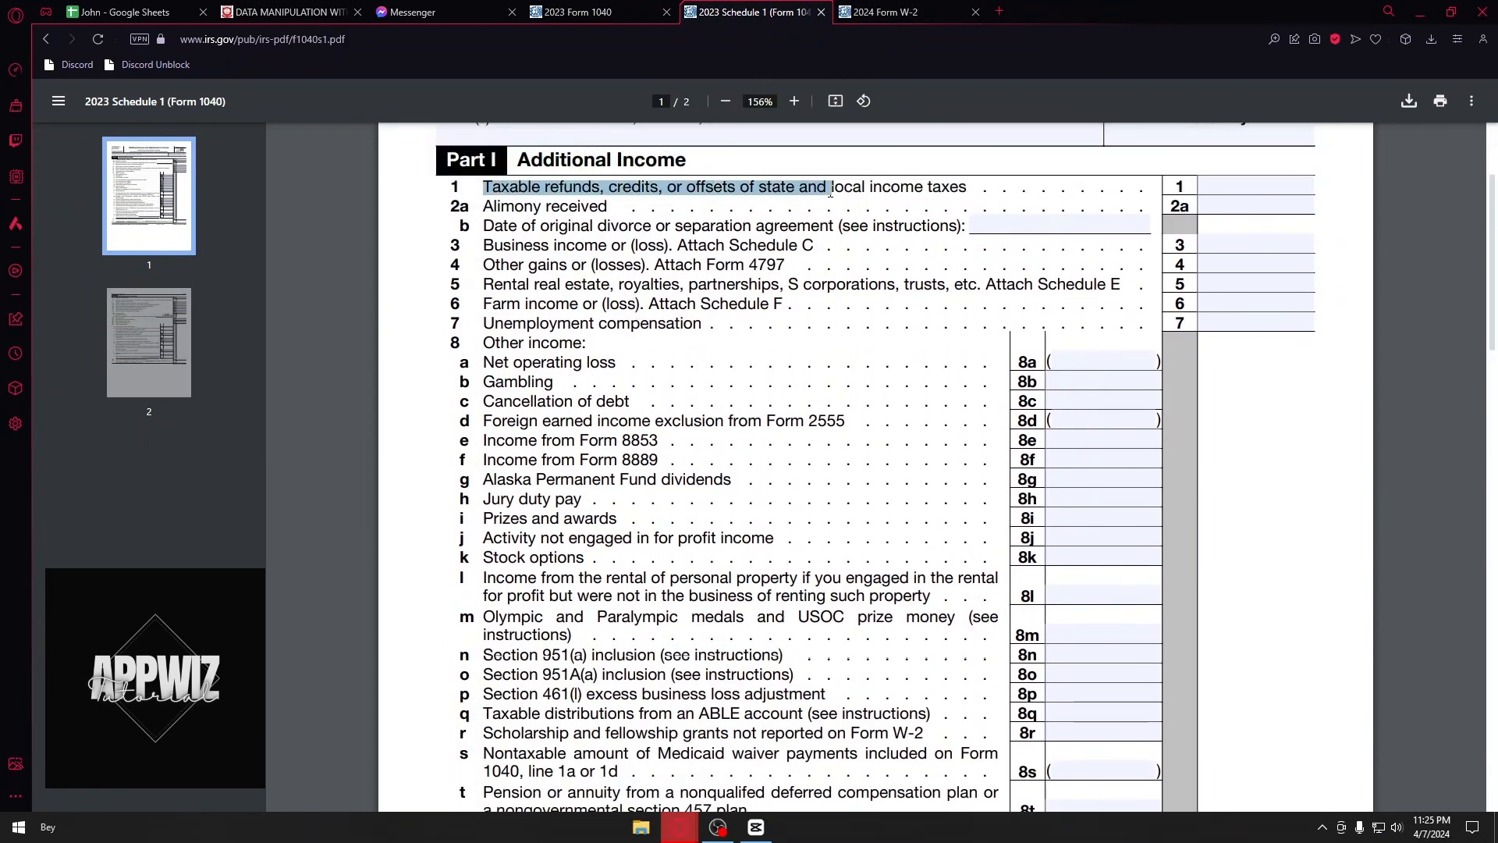
{"action": "left_click", "coordinate": [804, 187]}
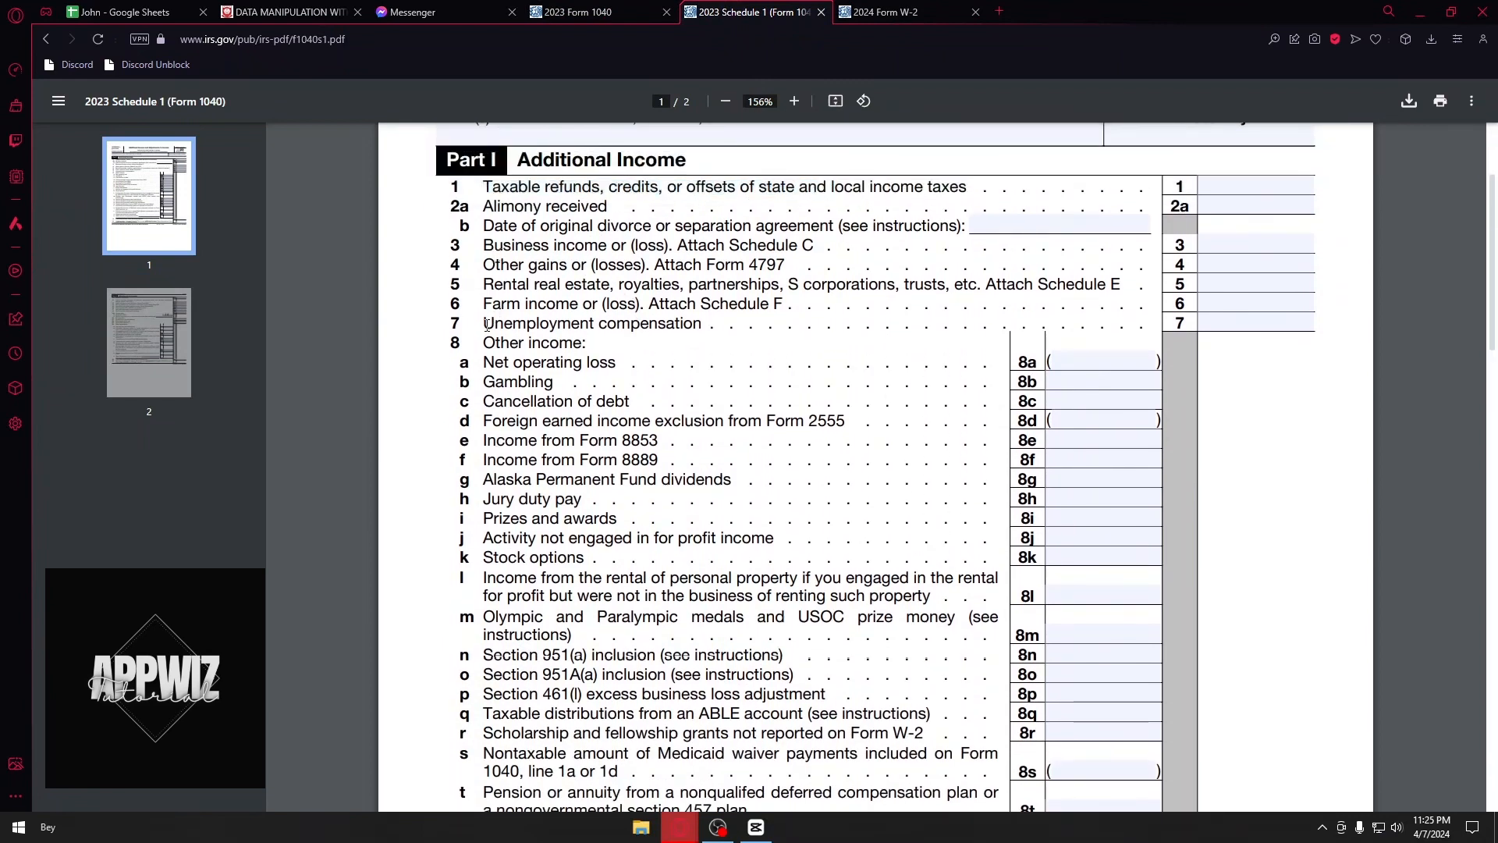
Review unemployment compensation and the other income lines such as net operating loss, gambling and Alaska Permanent Fund dividends, and return to Form 1040
{"action": "left_click_drag", "start_coordinate": [484, 323], "coordinate": [719, 320]}
{"action": "left_click_drag", "start_coordinate": [484, 364], "coordinate": [633, 365]}
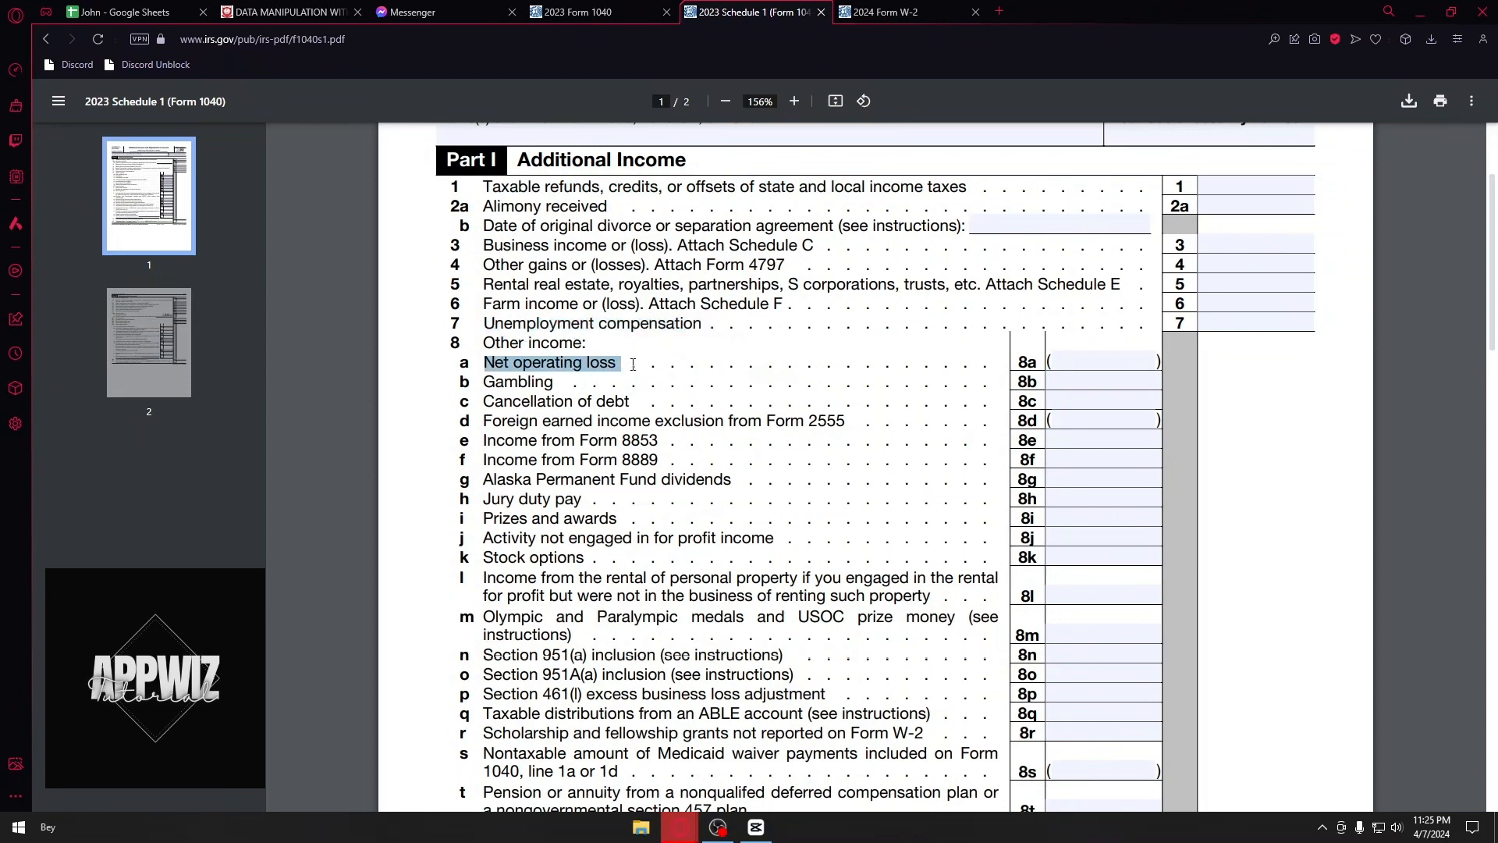
{"action": "left_click_drag", "start_coordinate": [508, 385], "coordinate": [546, 384]}
{"action": "left_click_drag", "start_coordinate": [486, 471], "coordinate": [587, 475]}
{"action": "scroll", "coordinate": [617, 461], "scroll_direction": "down", "scroll_amount": 5}
{"action": "scroll", "coordinate": [623, 451], "scroll_direction": "up", "scroll_amount": 4}
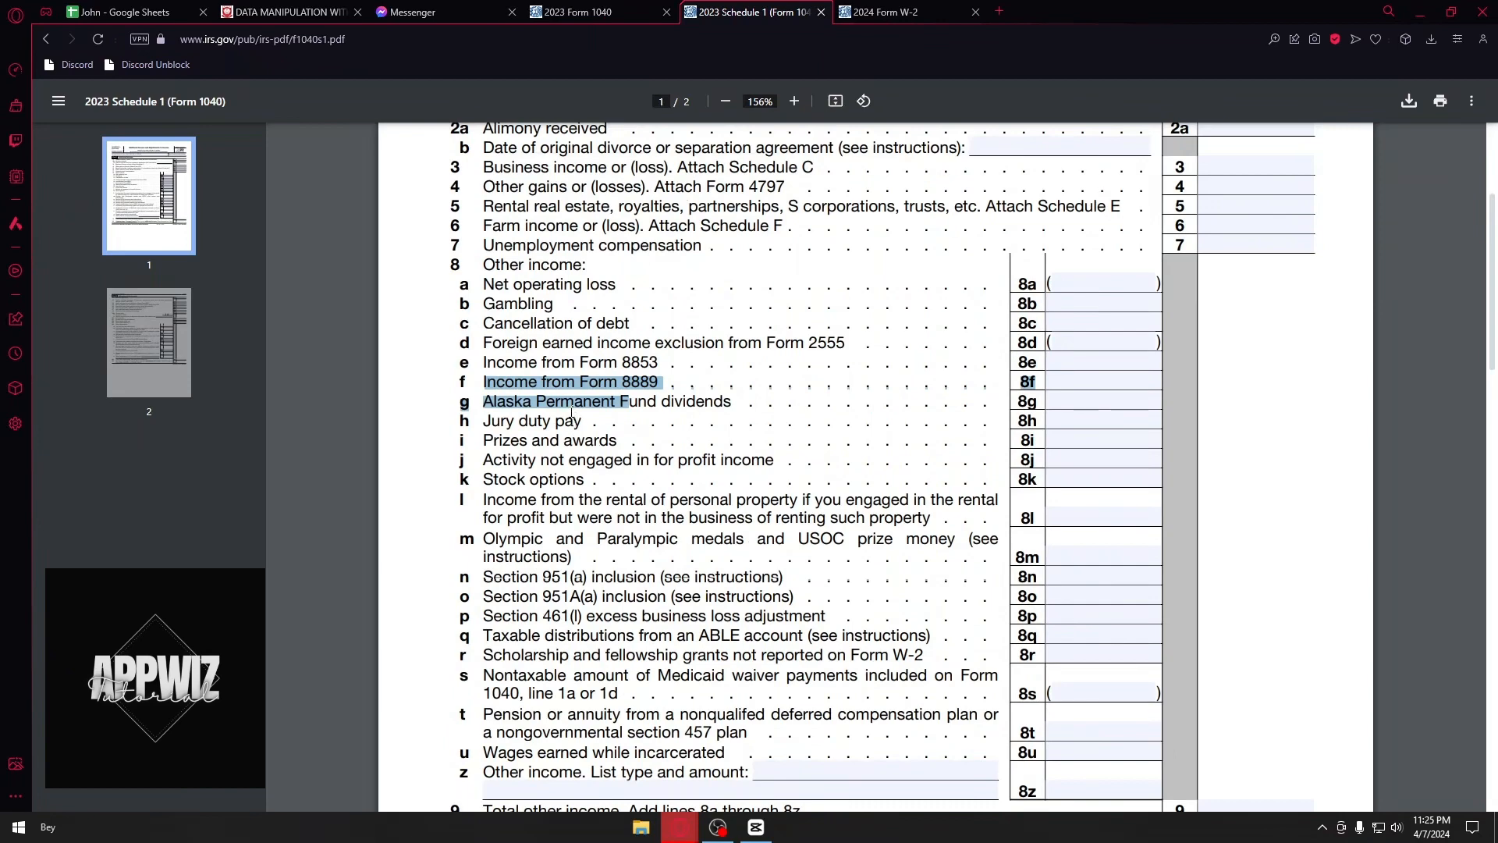
{"action": "left_click", "coordinate": [597, 12]}
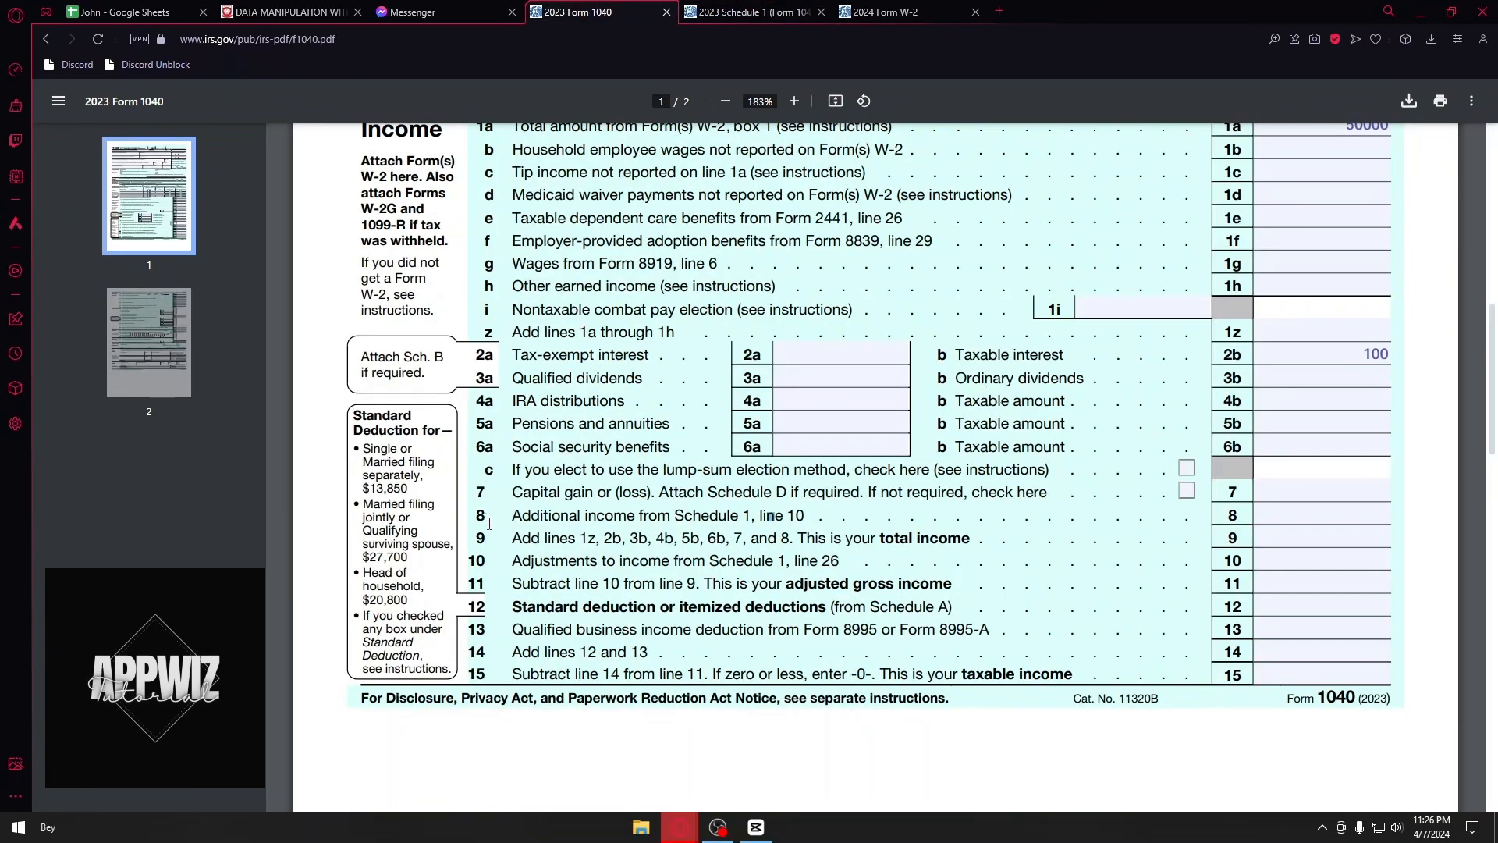
Read line 9, check the amounts on lines 1a and 2b, and enter 50100 as total income on line 9
{"action": "left_click_drag", "start_coordinate": [509, 537], "coordinate": [769, 531]}
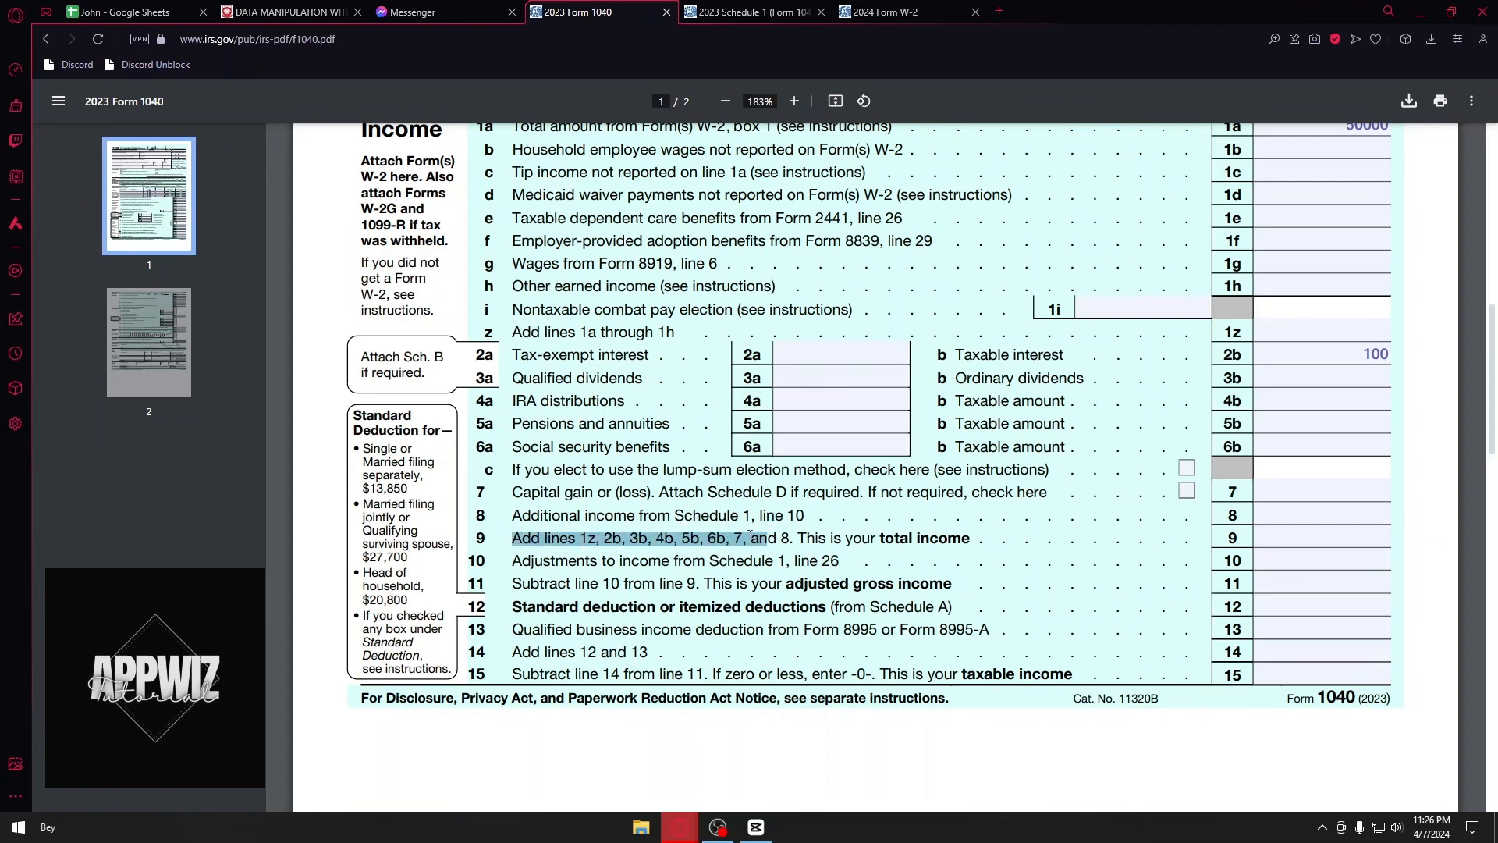
{"action": "scroll", "coordinate": [914, 541], "scroll_direction": "up", "scroll_amount": 3}
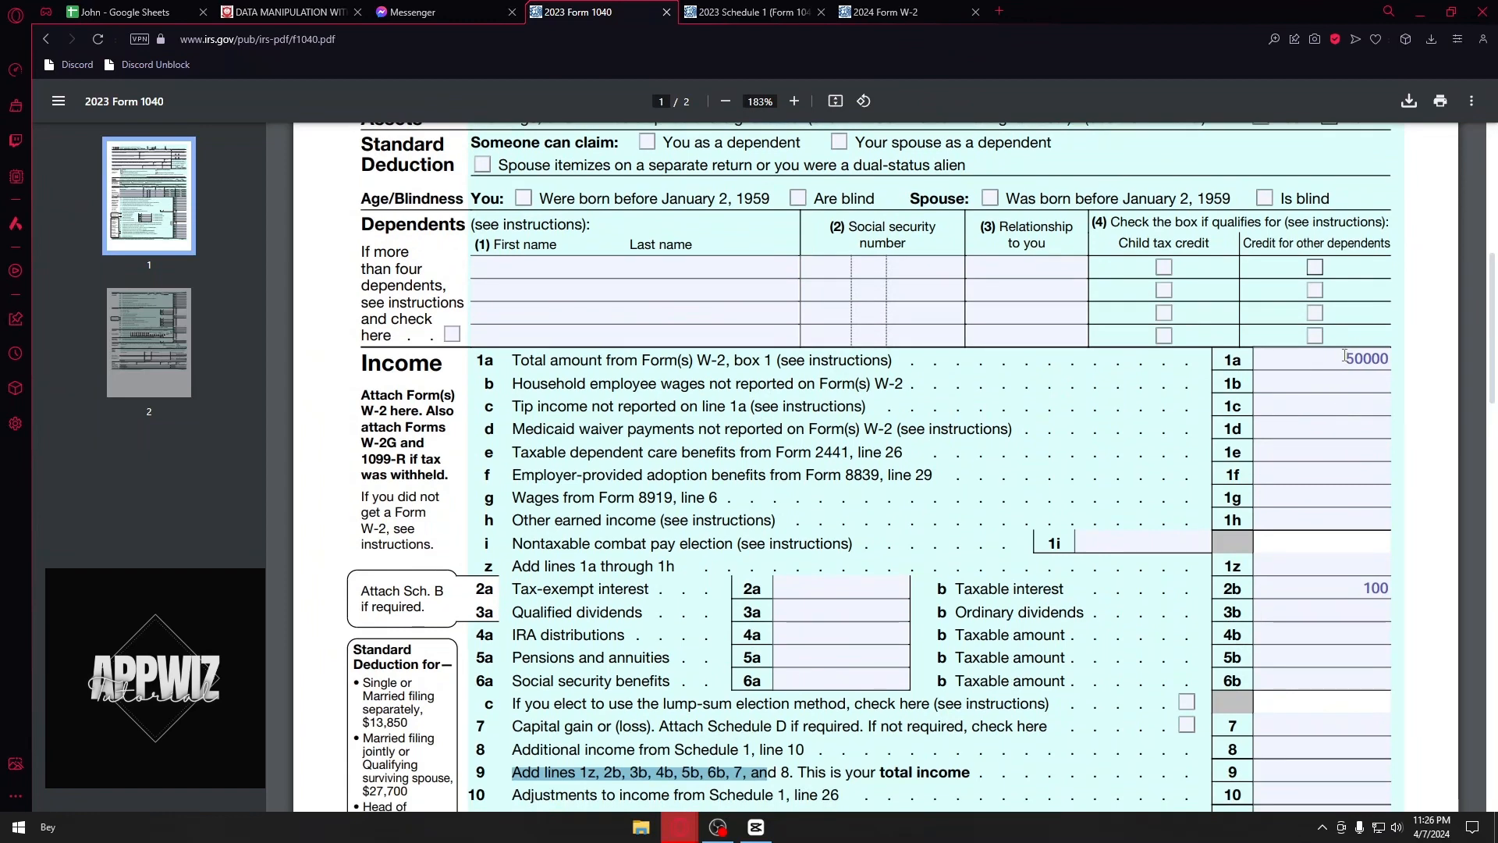
{"action": "scroll", "coordinate": [1344, 356], "scroll_direction": "down", "scroll_amount": 2}
{"action": "left_click", "coordinate": [1347, 202]}
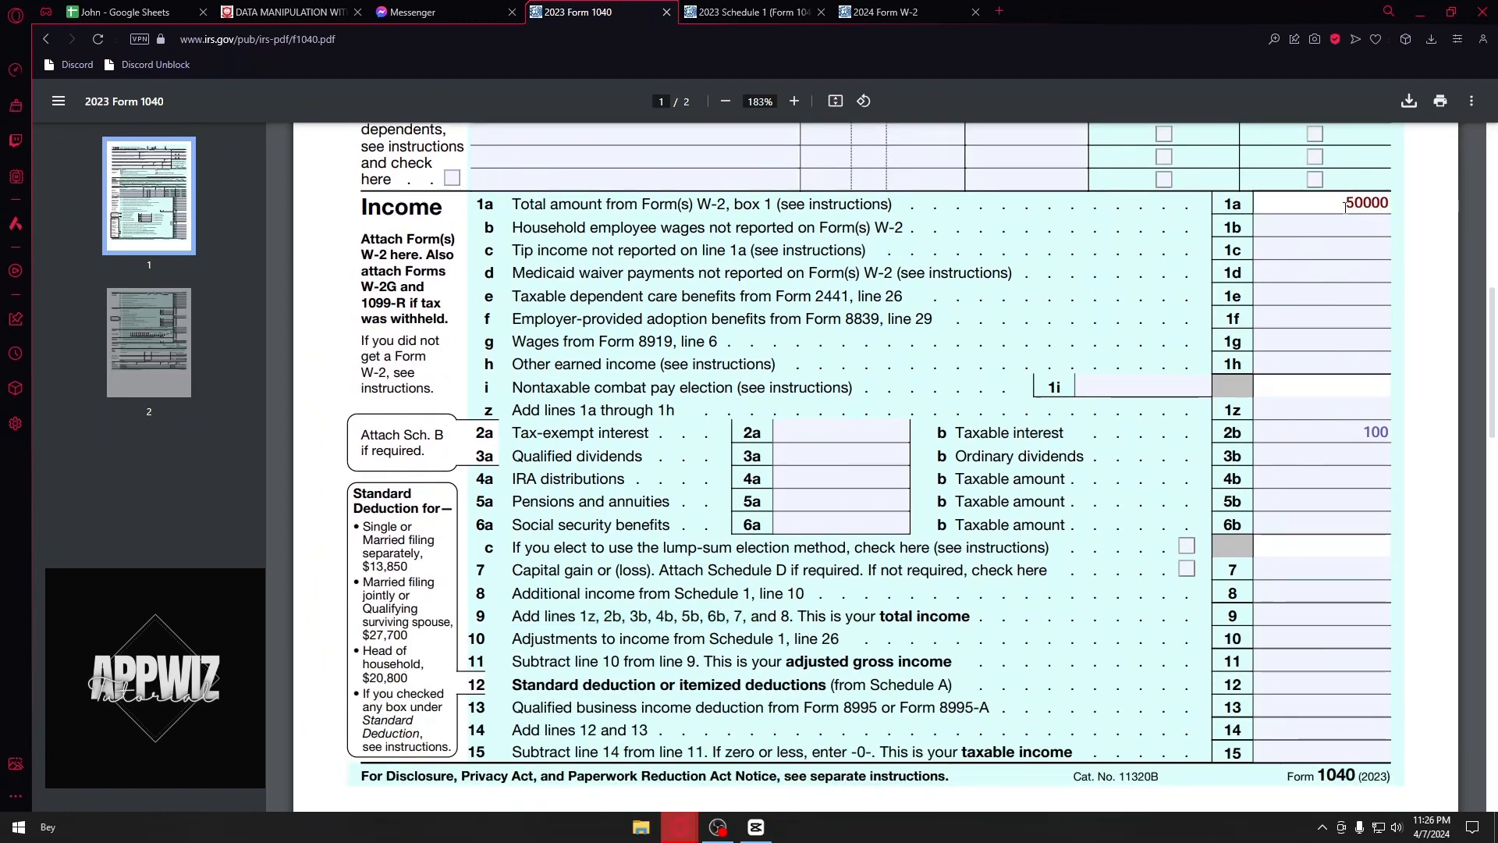
{"action": "left_click", "coordinate": [1365, 430]}
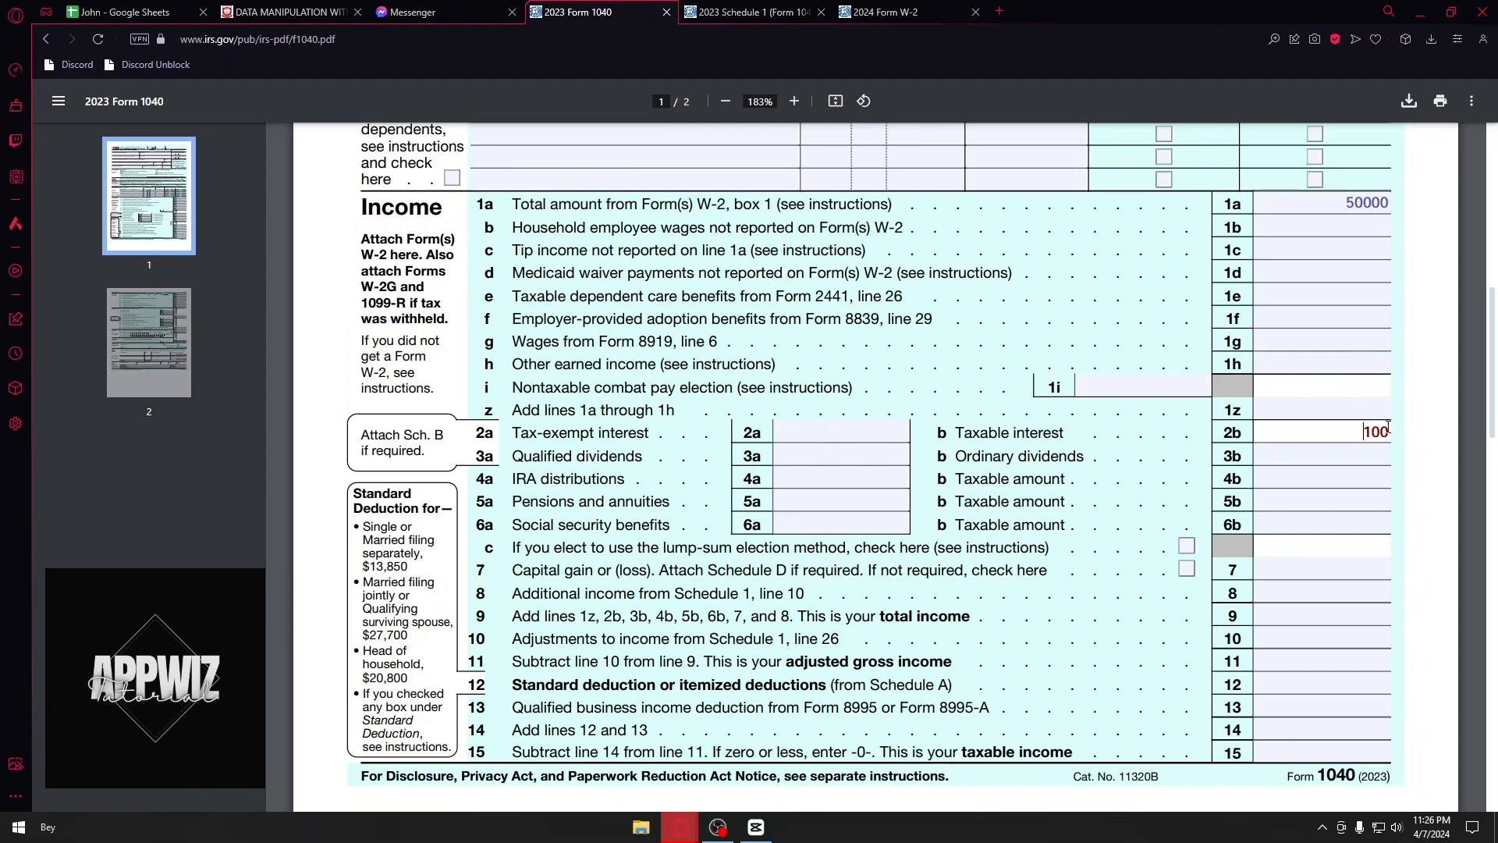
{"action": "scroll", "coordinate": [1348, 462], "scroll_direction": "down", "scroll_amount": 1}
{"action": "left_click", "coordinate": [1292, 538]}
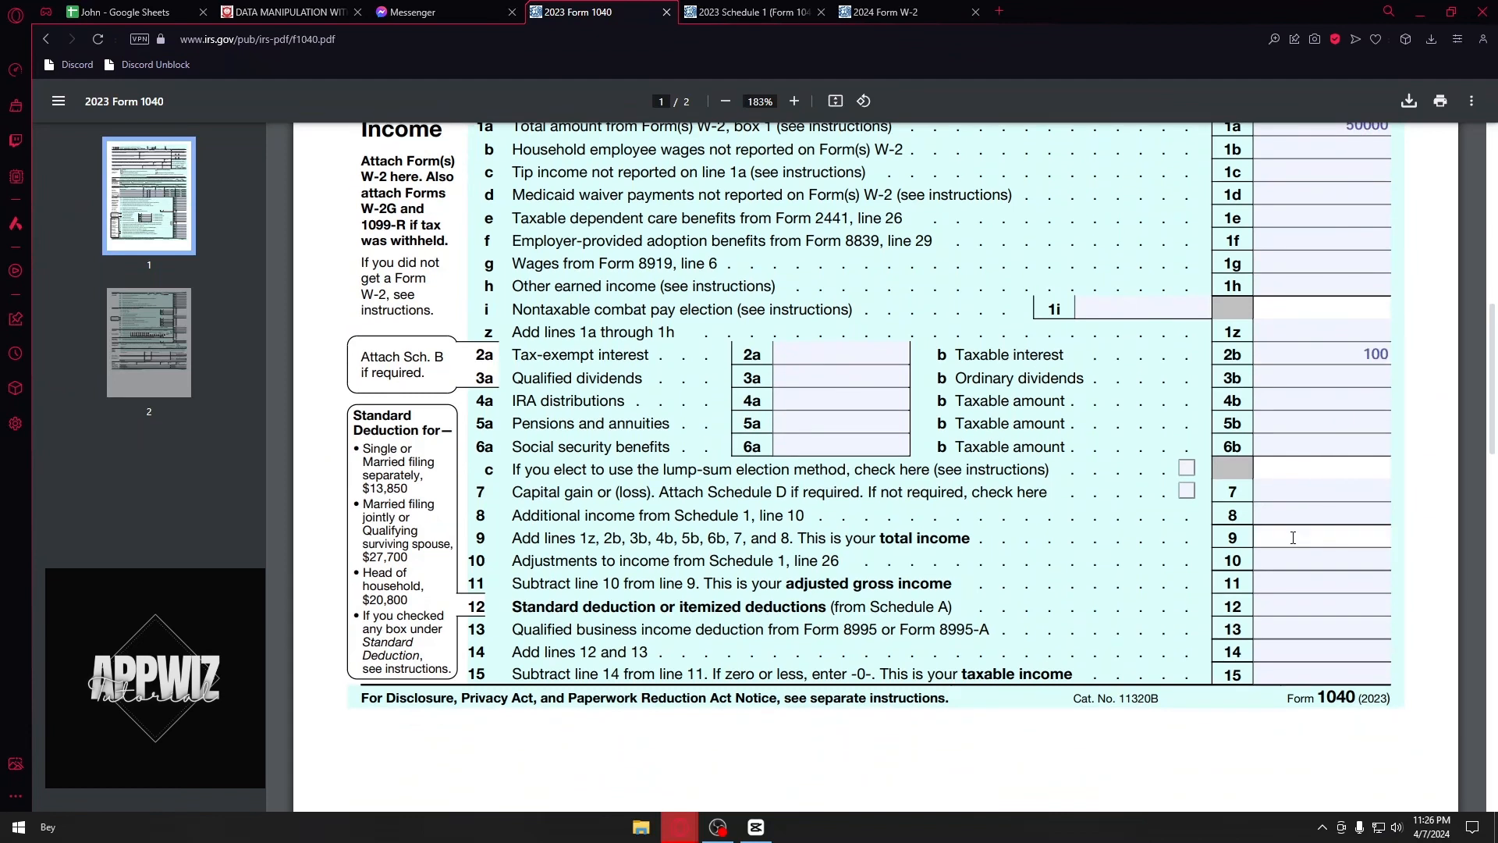
{"action": "type", "text": "50100"}
{"action": "scroll", "coordinate": [1293, 538], "scroll_direction": "up", "scroll_amount": 1}
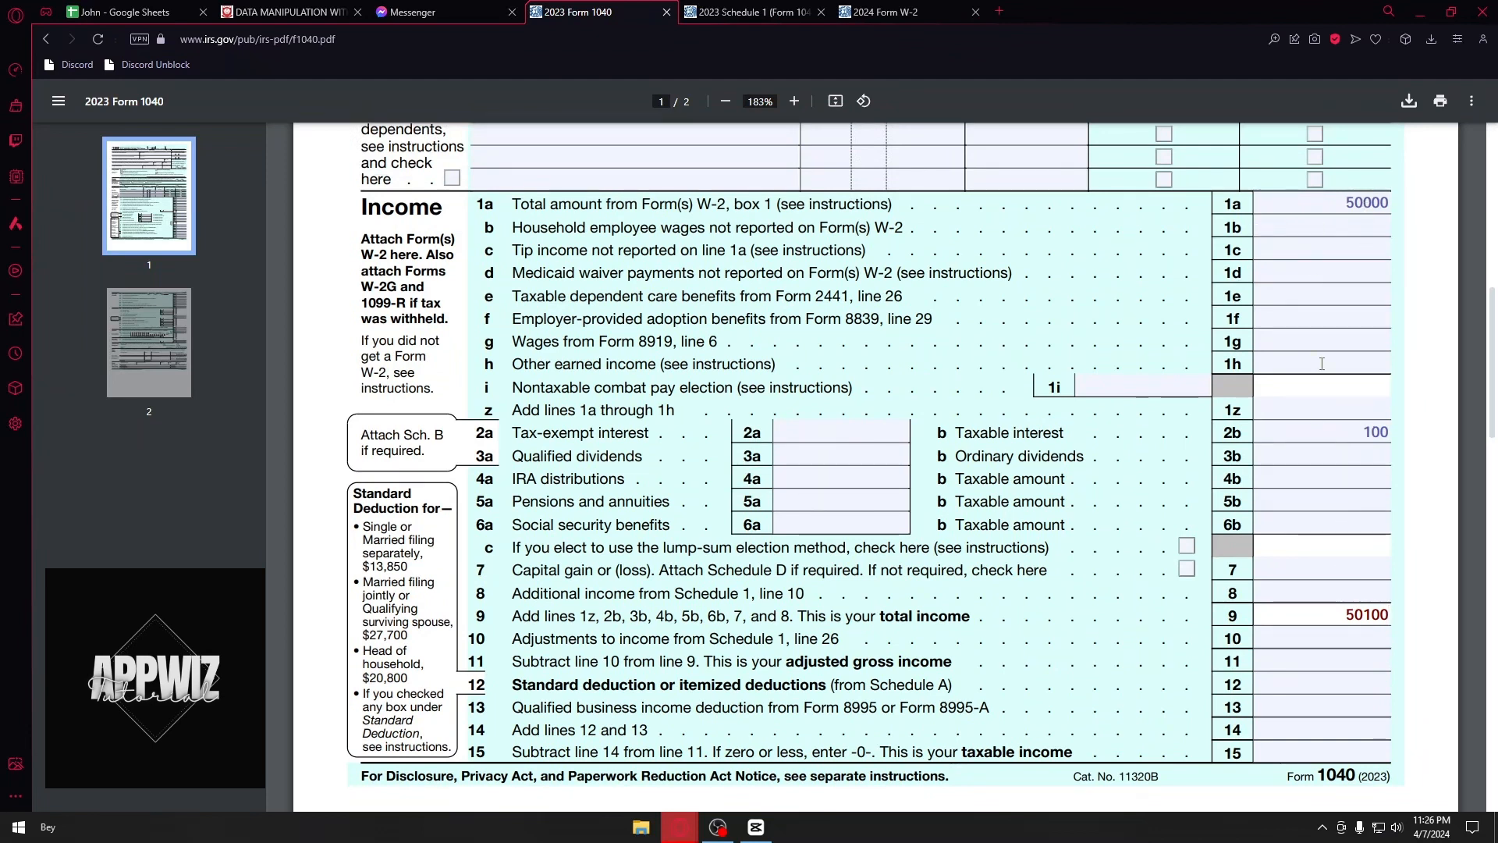
{"action": "scroll", "coordinate": [1321, 360], "scroll_direction": "down", "scroll_amount": 1}
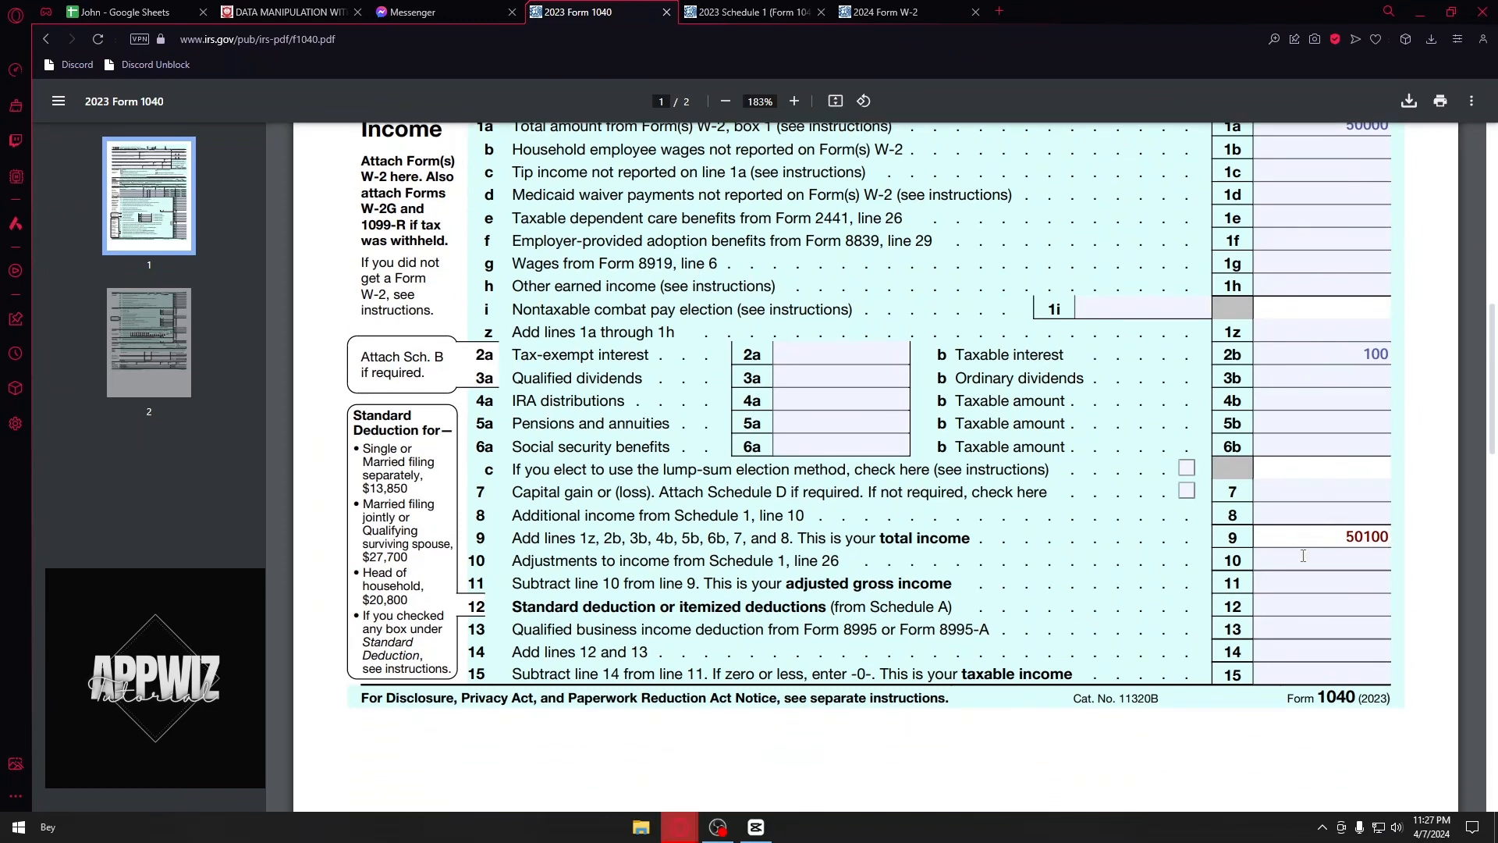
Read line 10 on adjustments to income and look through Part II, Adjustments to Income, on page 2 of Schedule 1
{"action": "scroll", "coordinate": [622, 487], "scroll_direction": "down", "scroll_amount": 1}
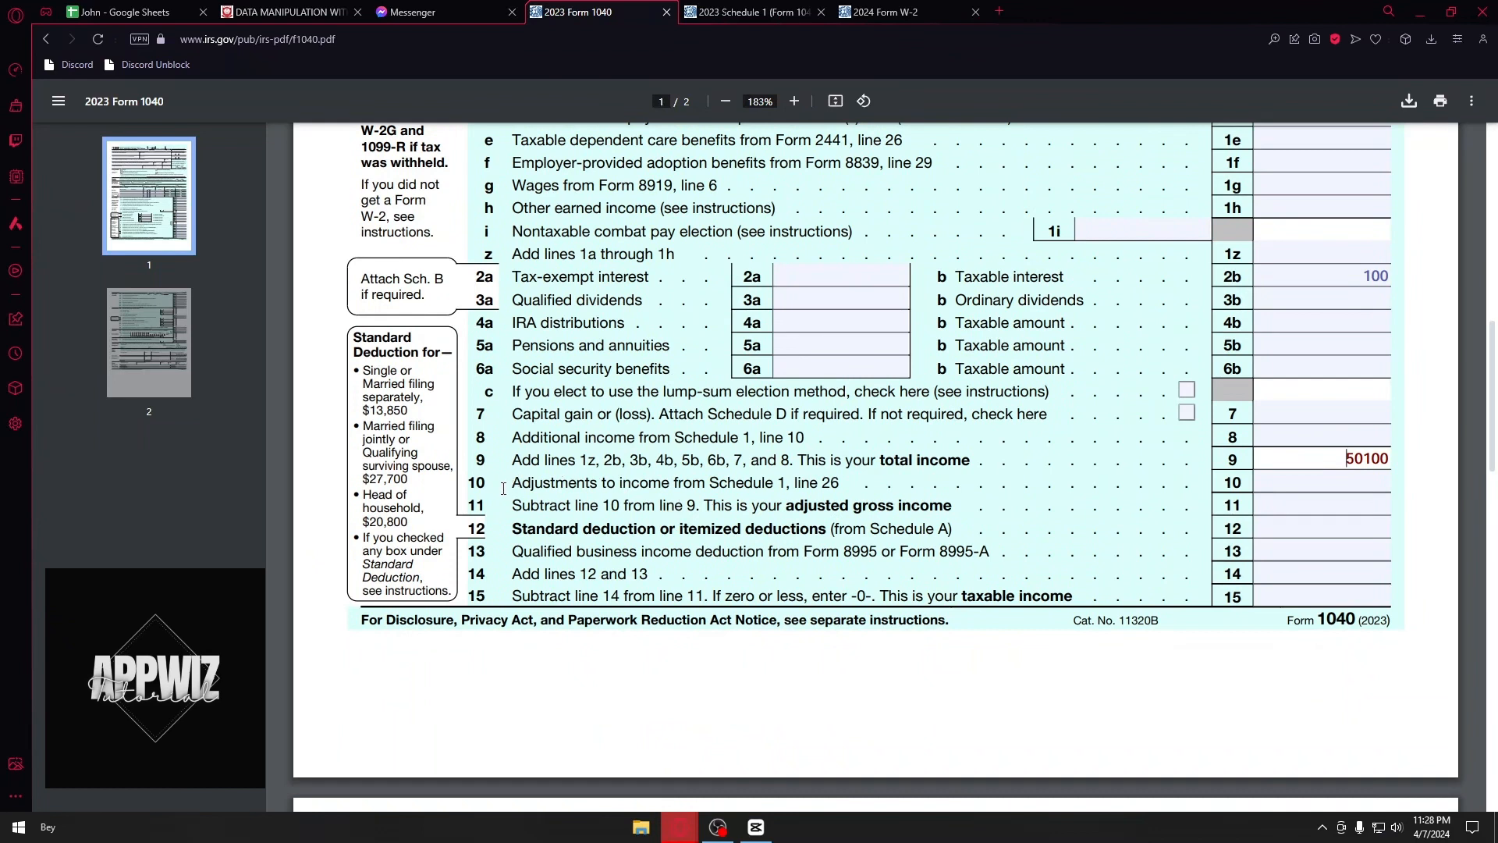
{"action": "left_click_drag", "start_coordinate": [509, 486], "coordinate": [853, 478]}
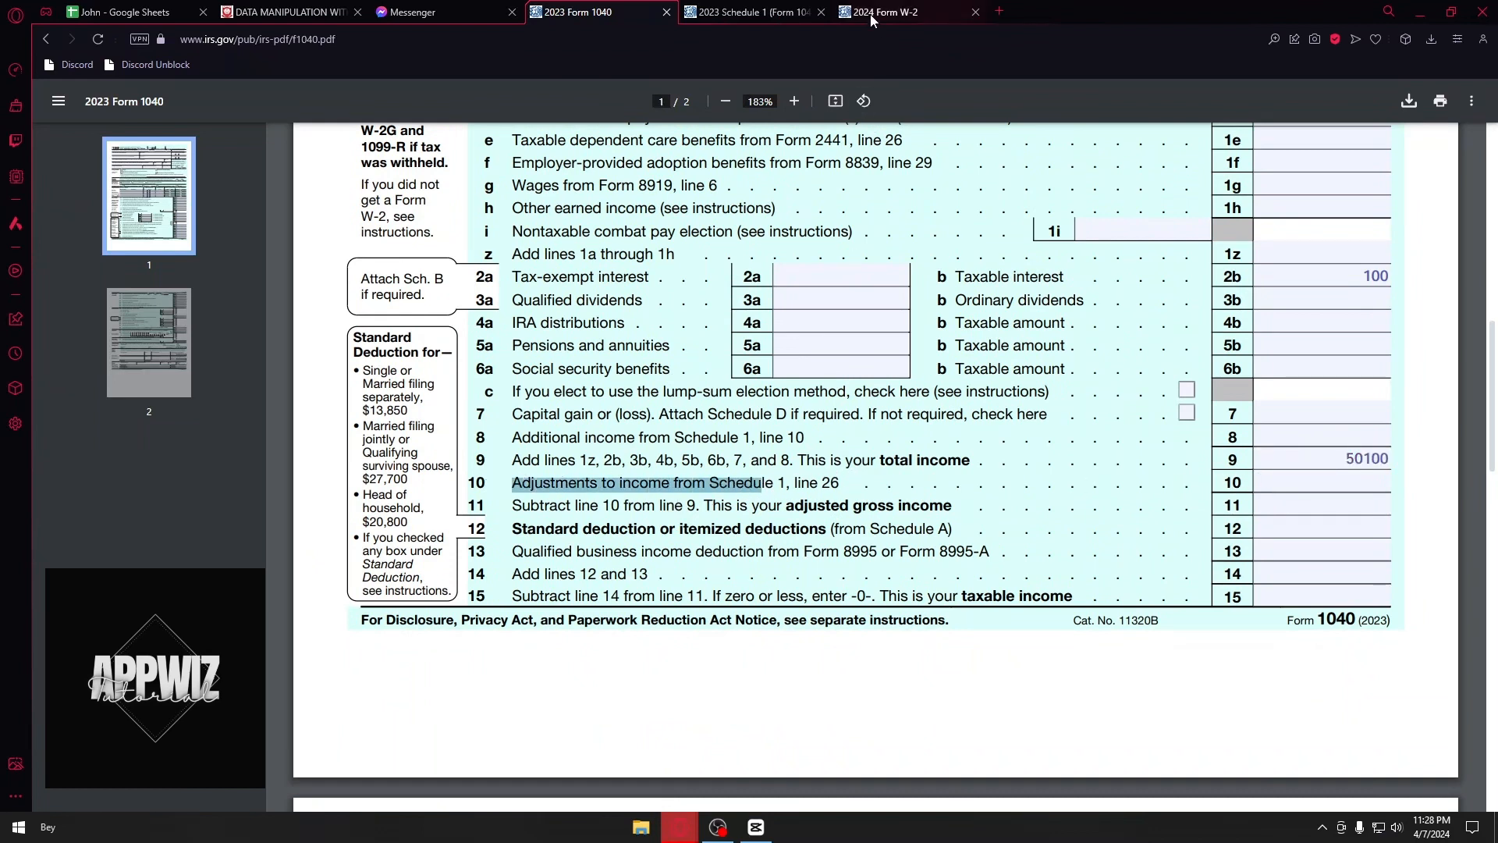
{"action": "left_click", "coordinate": [897, 9]}
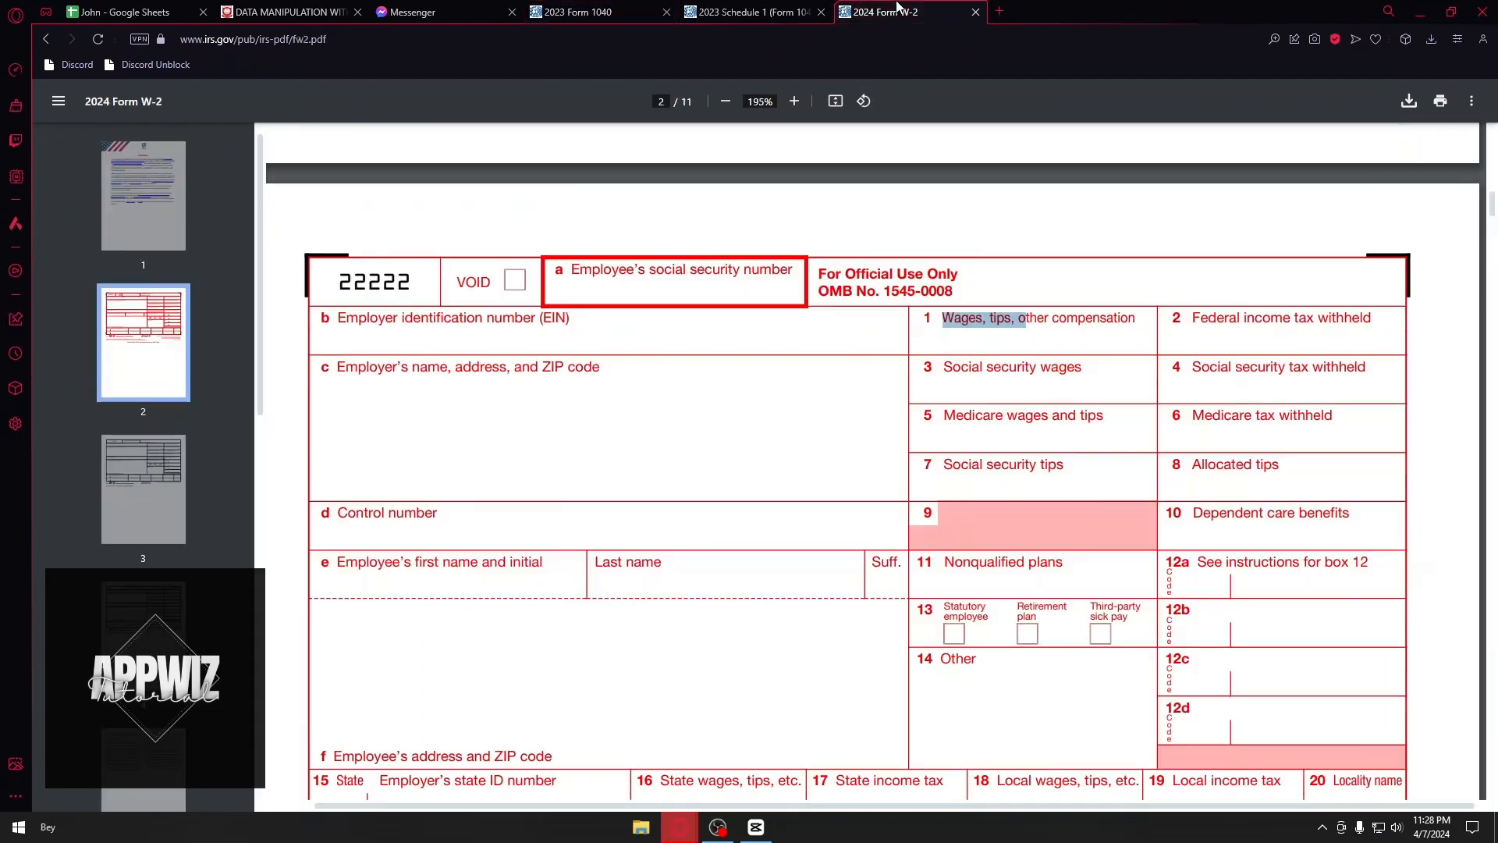
{"action": "left_click", "coordinate": [763, 11]}
{"action": "scroll", "coordinate": [732, 426], "scroll_direction": "down", "scroll_amount": 1}
{"action": "scroll", "coordinate": [731, 426], "scroll_direction": "down", "scroll_amount": 13}
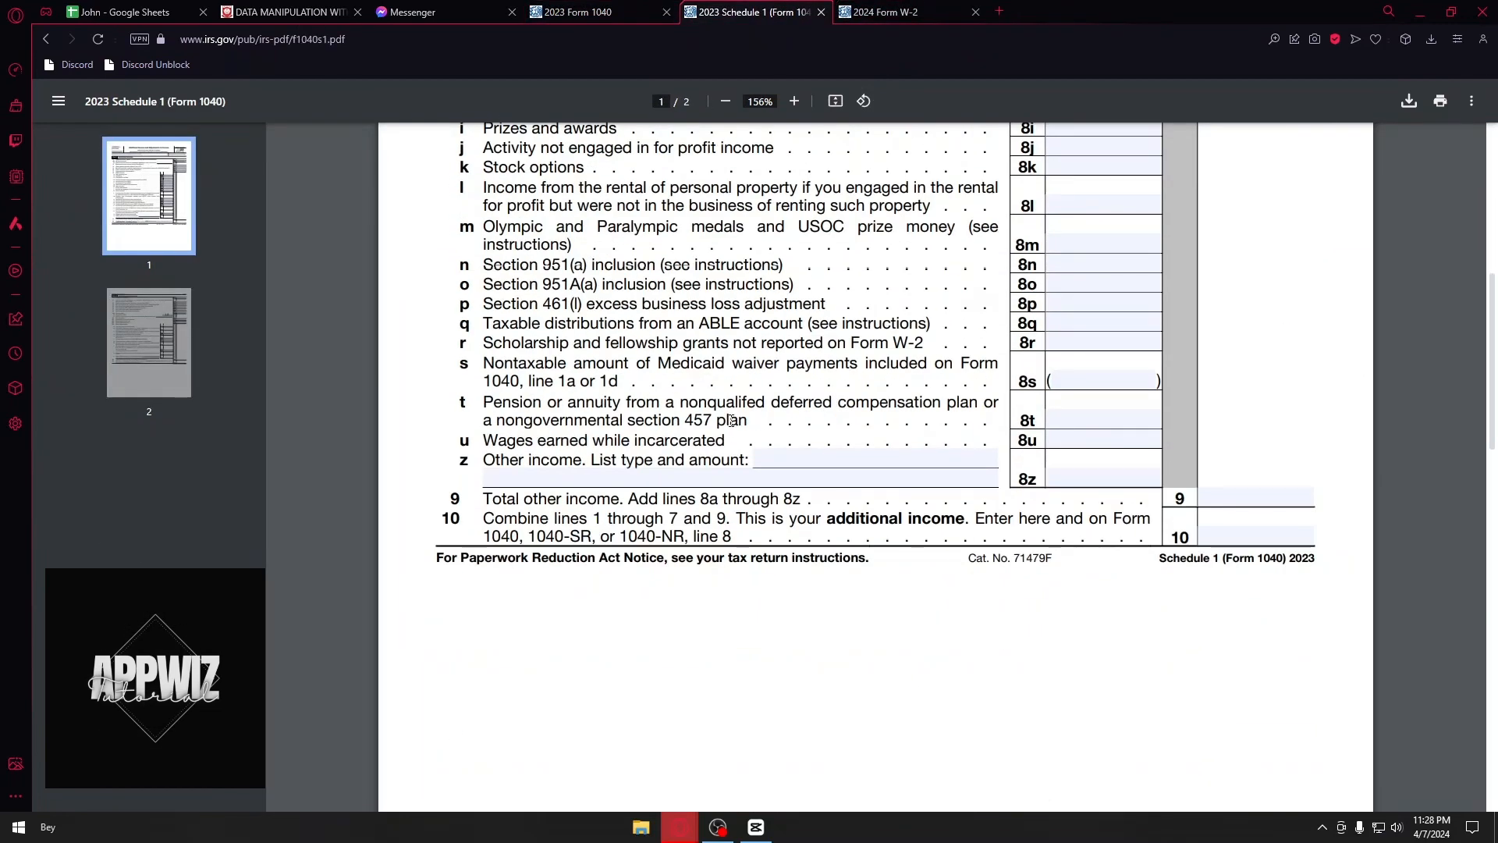
{"action": "scroll", "coordinate": [721, 398], "scroll_direction": "up", "scroll_amount": 1}
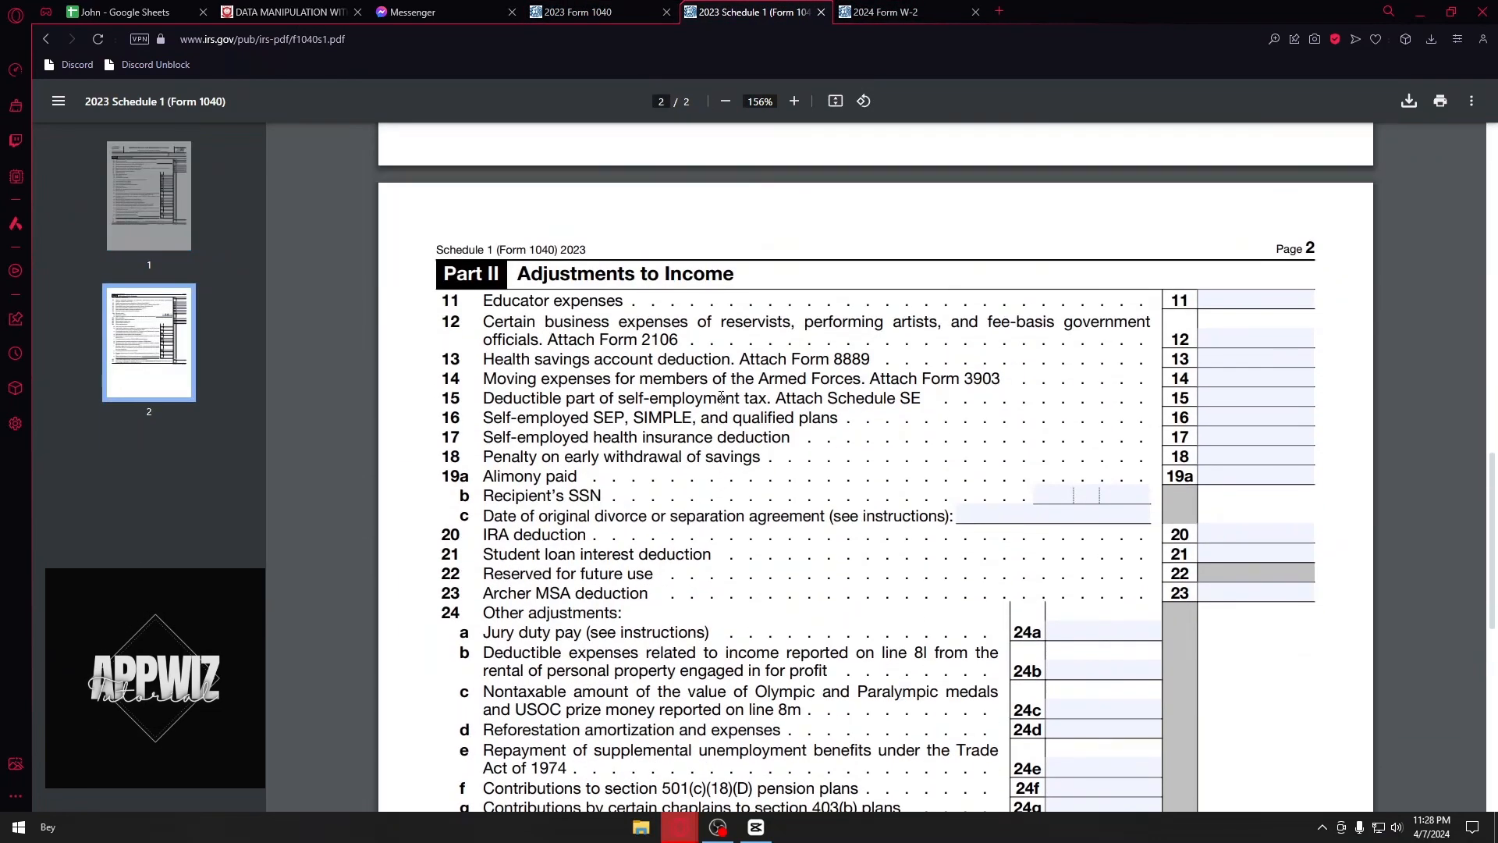
{"action": "scroll", "coordinate": [721, 398], "scroll_direction": "down", "scroll_amount": 1}
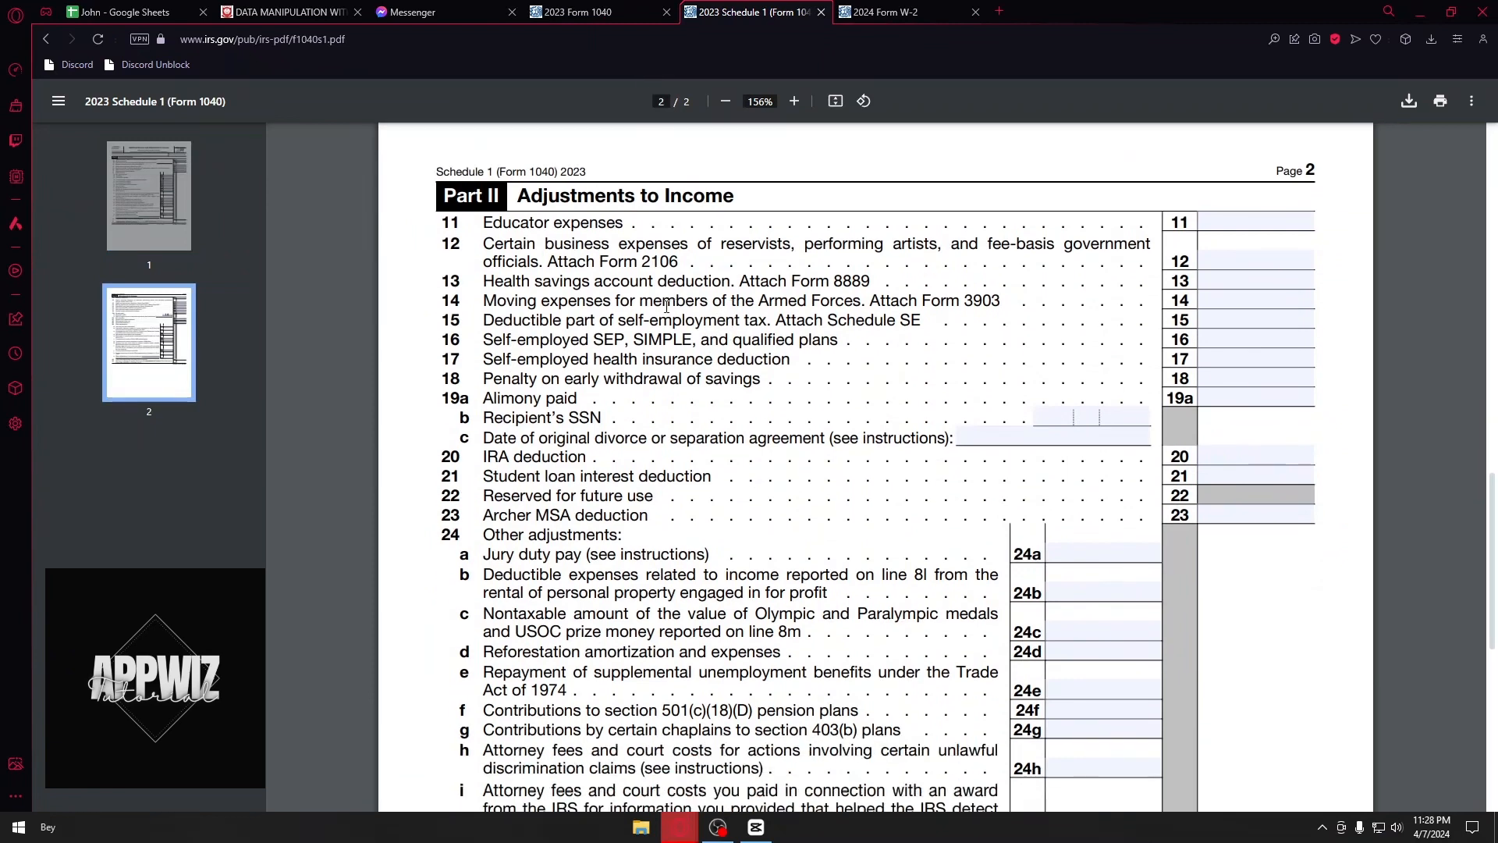
{"action": "scroll", "coordinate": [678, 315], "scroll_direction": "down", "scroll_amount": 1}
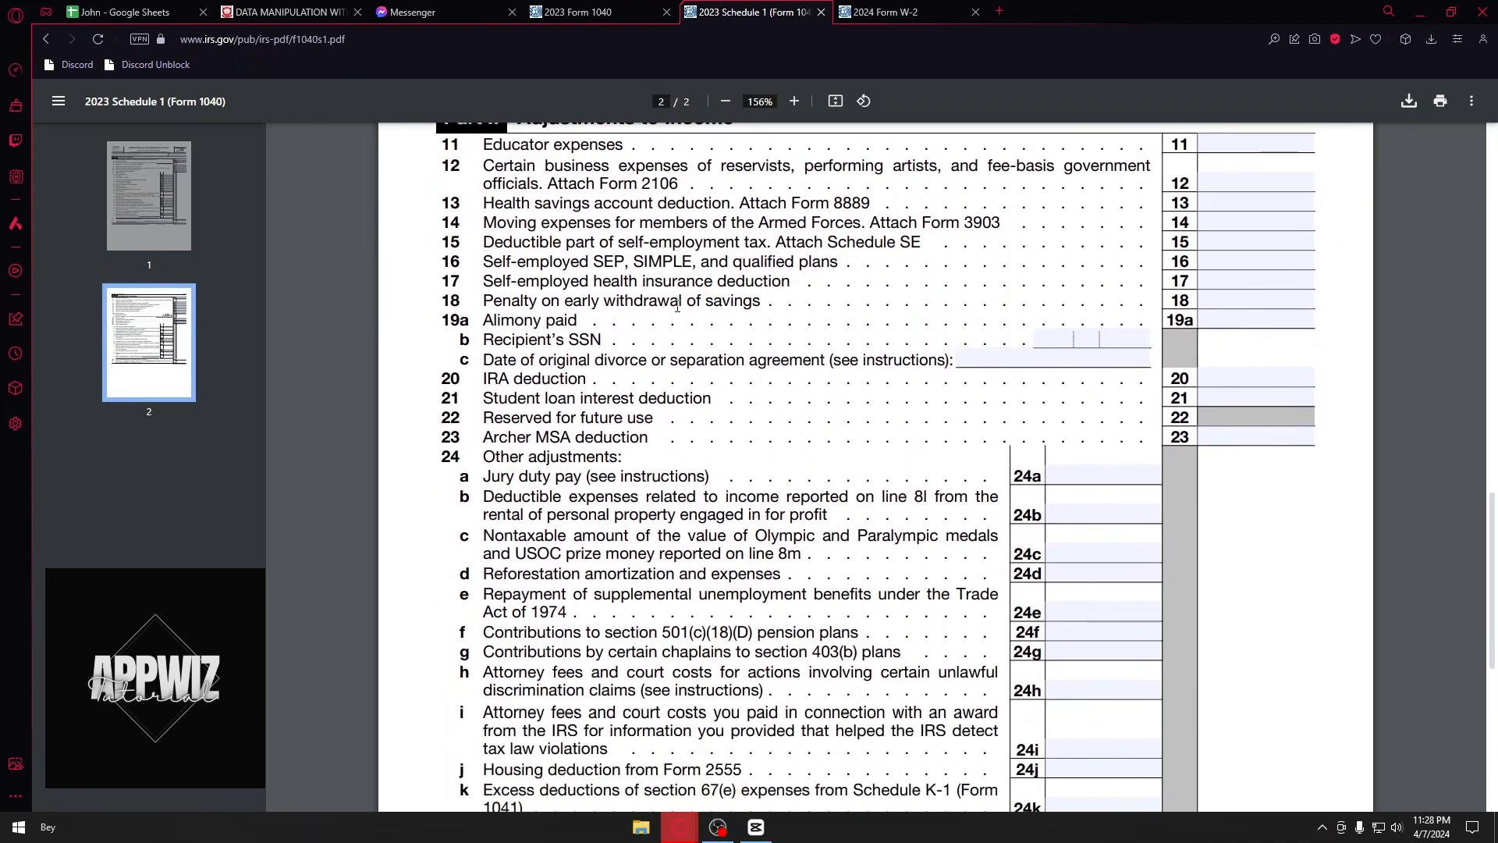
Review the alimony paid, student loan interest deduction and other adjustments lines in Schedule 1 Part II, and return to Form 1040
{"action": "left_click_drag", "start_coordinate": [484, 321], "coordinate": [570, 334]}
{"action": "left_click_drag", "start_coordinate": [484, 399], "coordinate": [654, 419]}
{"action": "left_click", "coordinate": [653, 419]}
{"action": "left_click_drag", "start_coordinate": [519, 456], "coordinate": [586, 456]}
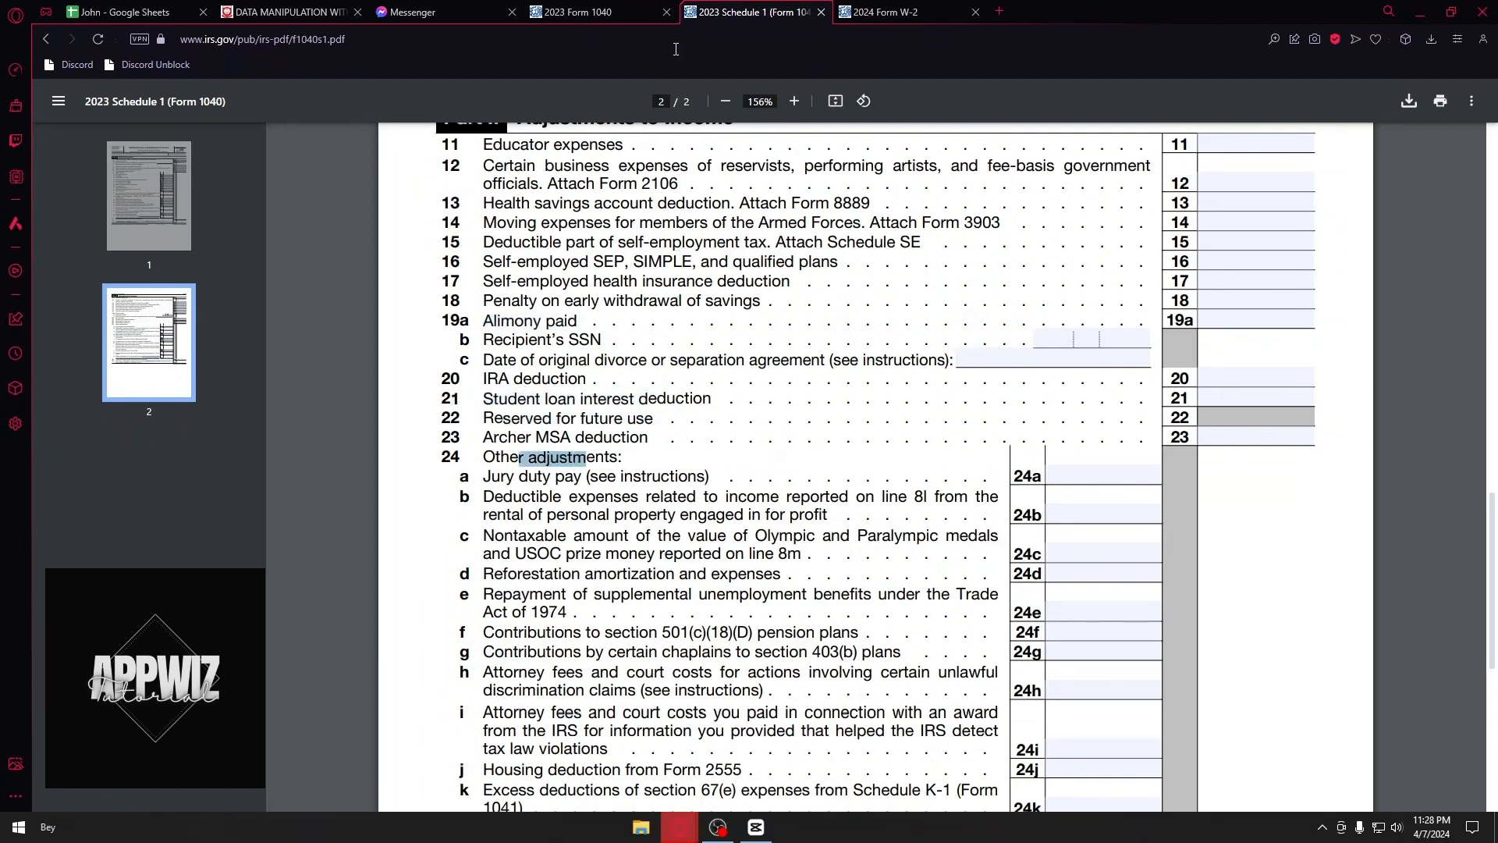
{"action": "left_click", "coordinate": [609, 13]}
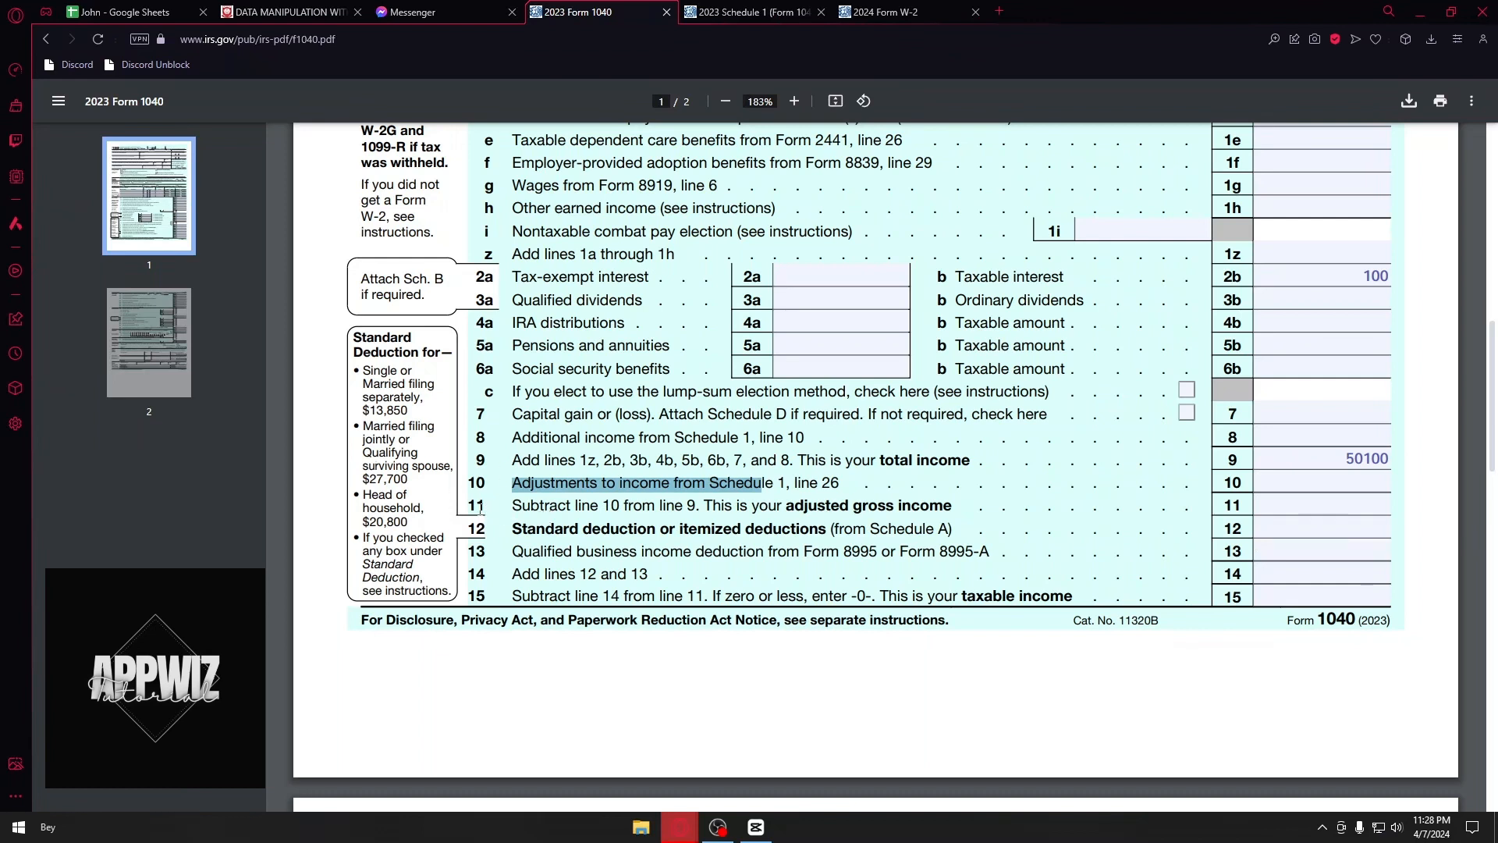
Enter 50100 as adjusted gross income on line 11 and 12400 as the standard or itemized deduction on line 12
{"action": "left_click_drag", "start_coordinate": [539, 507], "coordinate": [652, 515]}
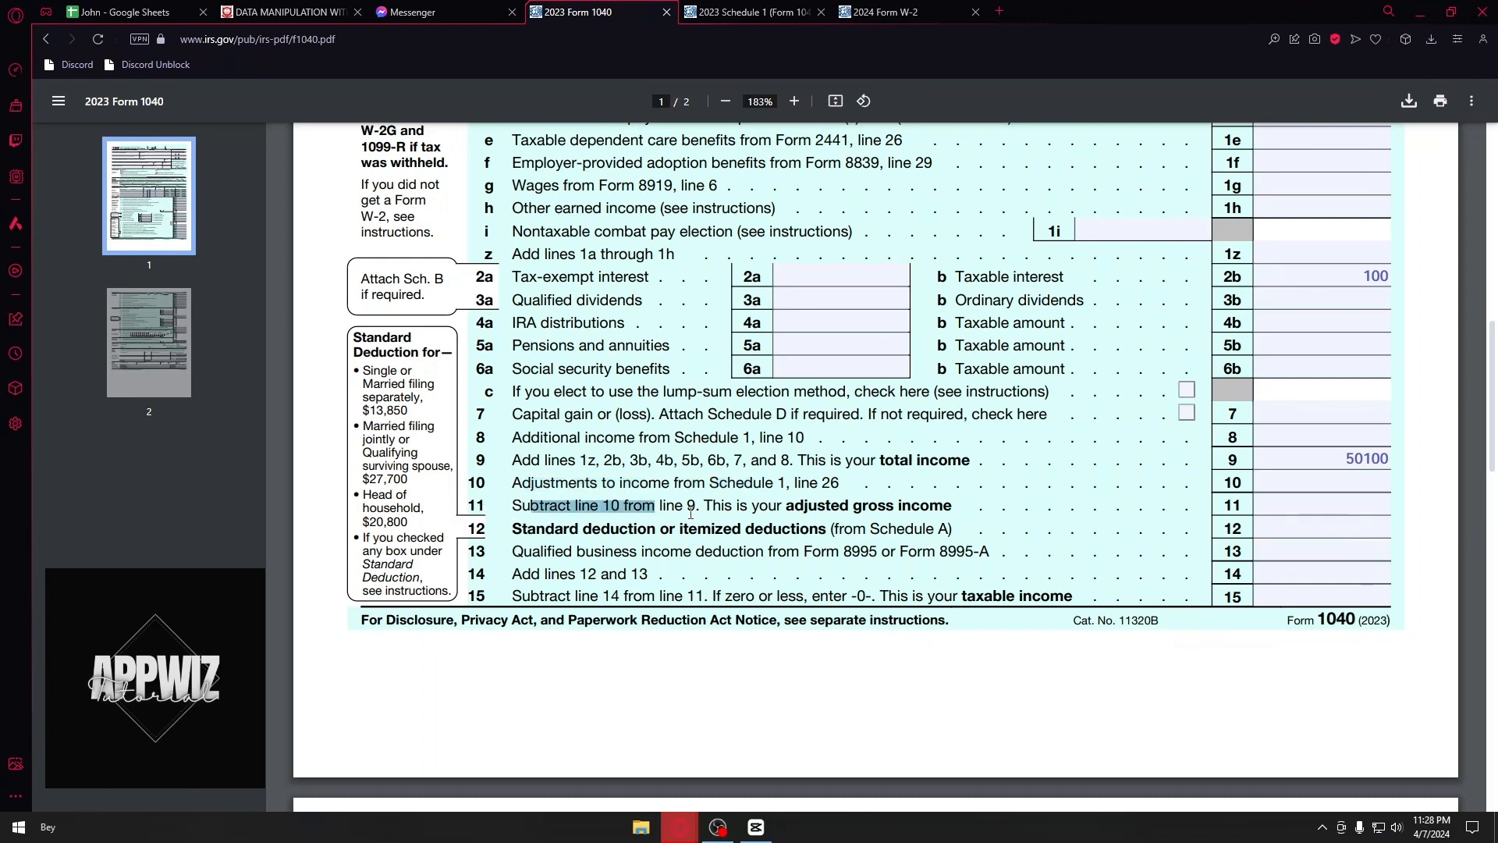
{"action": "left_click", "coordinate": [1362, 504]}
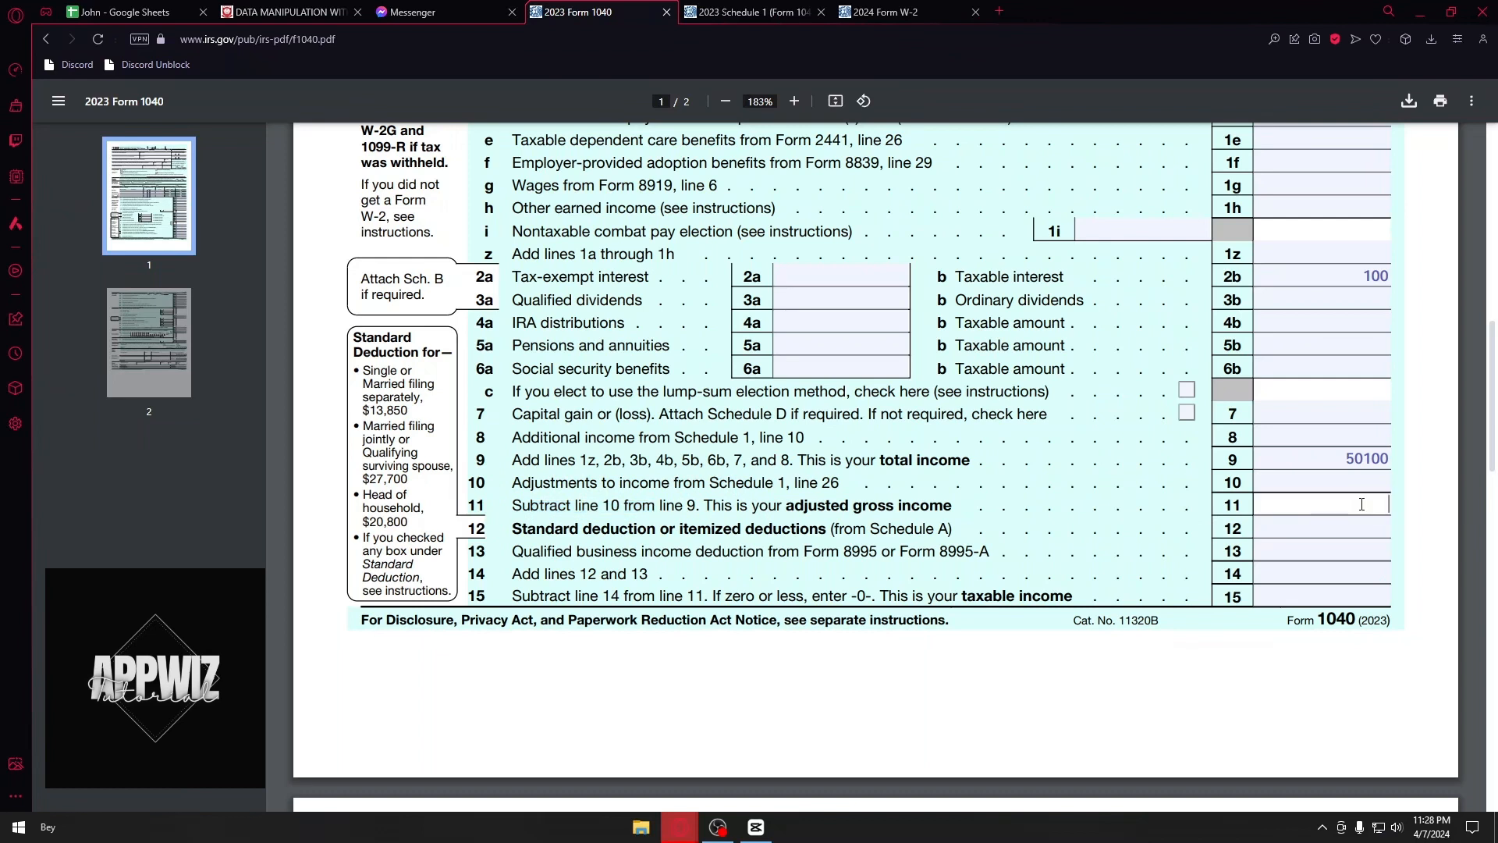
{"action": "type", "text": "50100"}
{"action": "left_click", "coordinate": [1308, 527]}
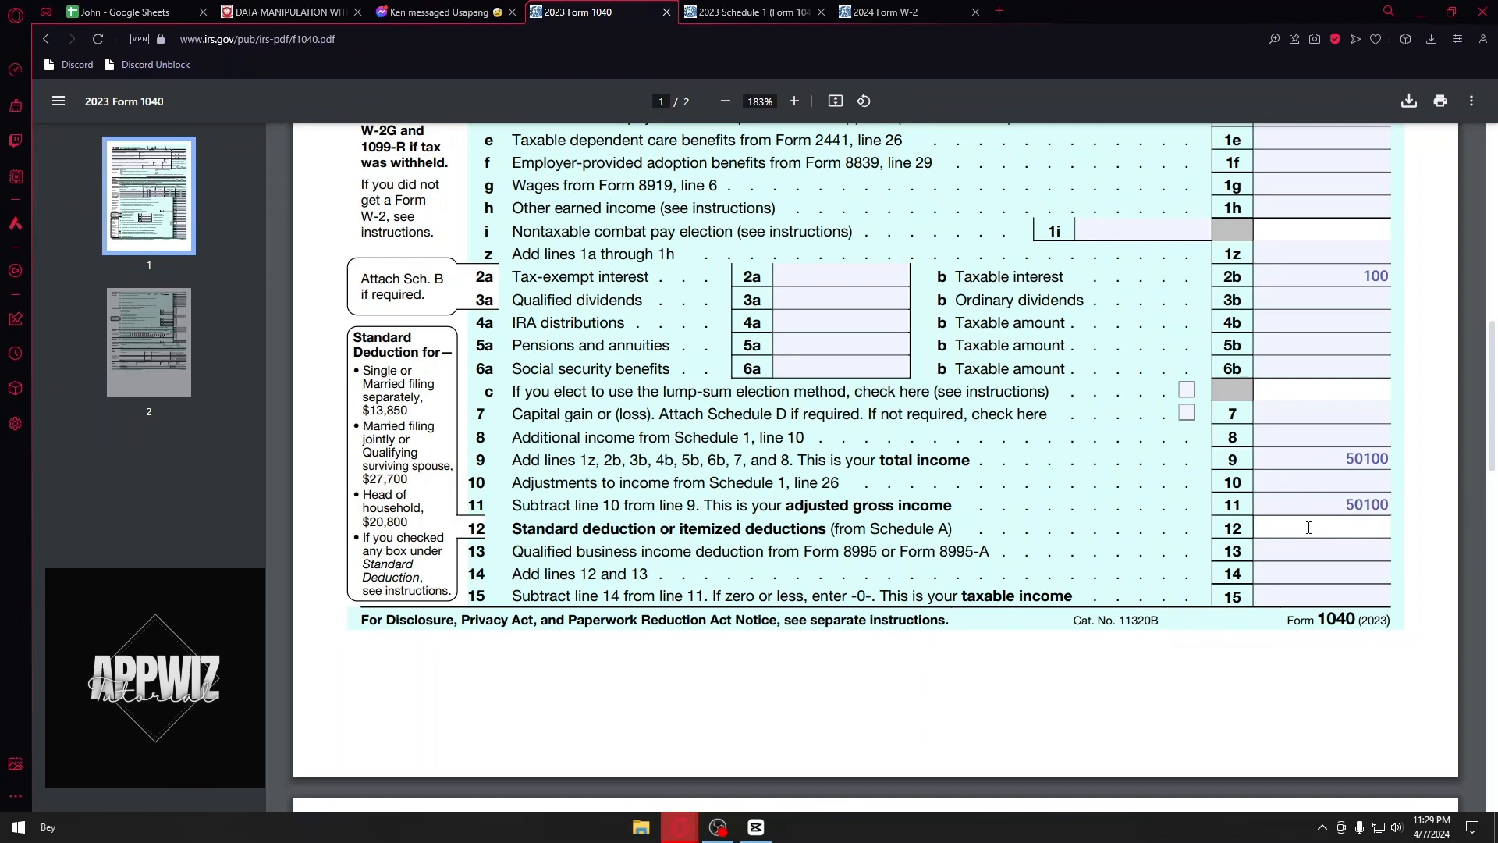
{"action": "type", "text": "12400"}
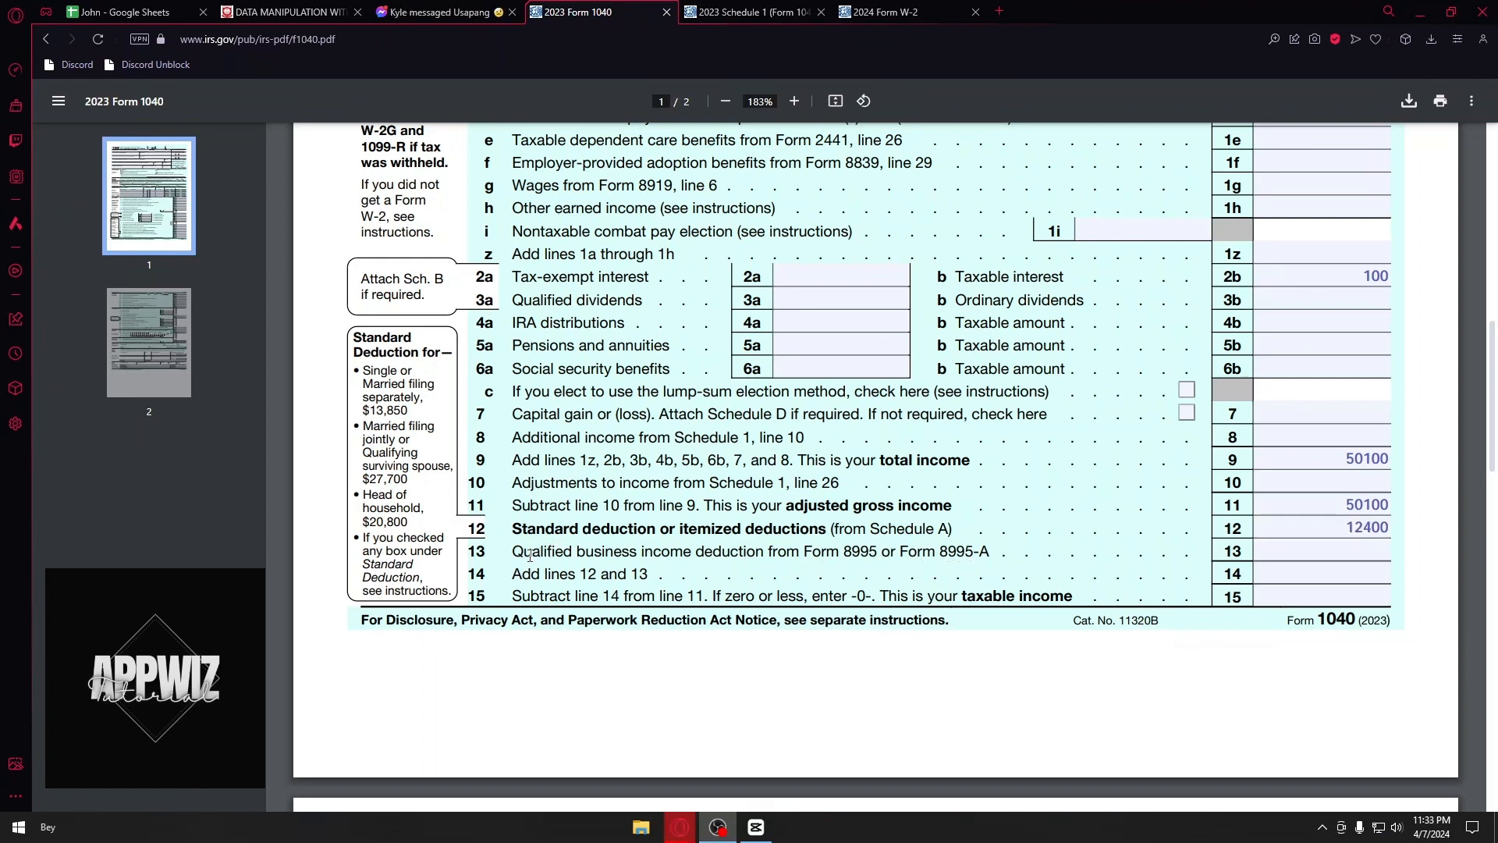
Read line 13 on the qualified business income deduction and enter 12400 on line 14 as the sum of lines 12 and 13
{"action": "left_click_drag", "start_coordinate": [525, 551], "coordinate": [827, 555]}
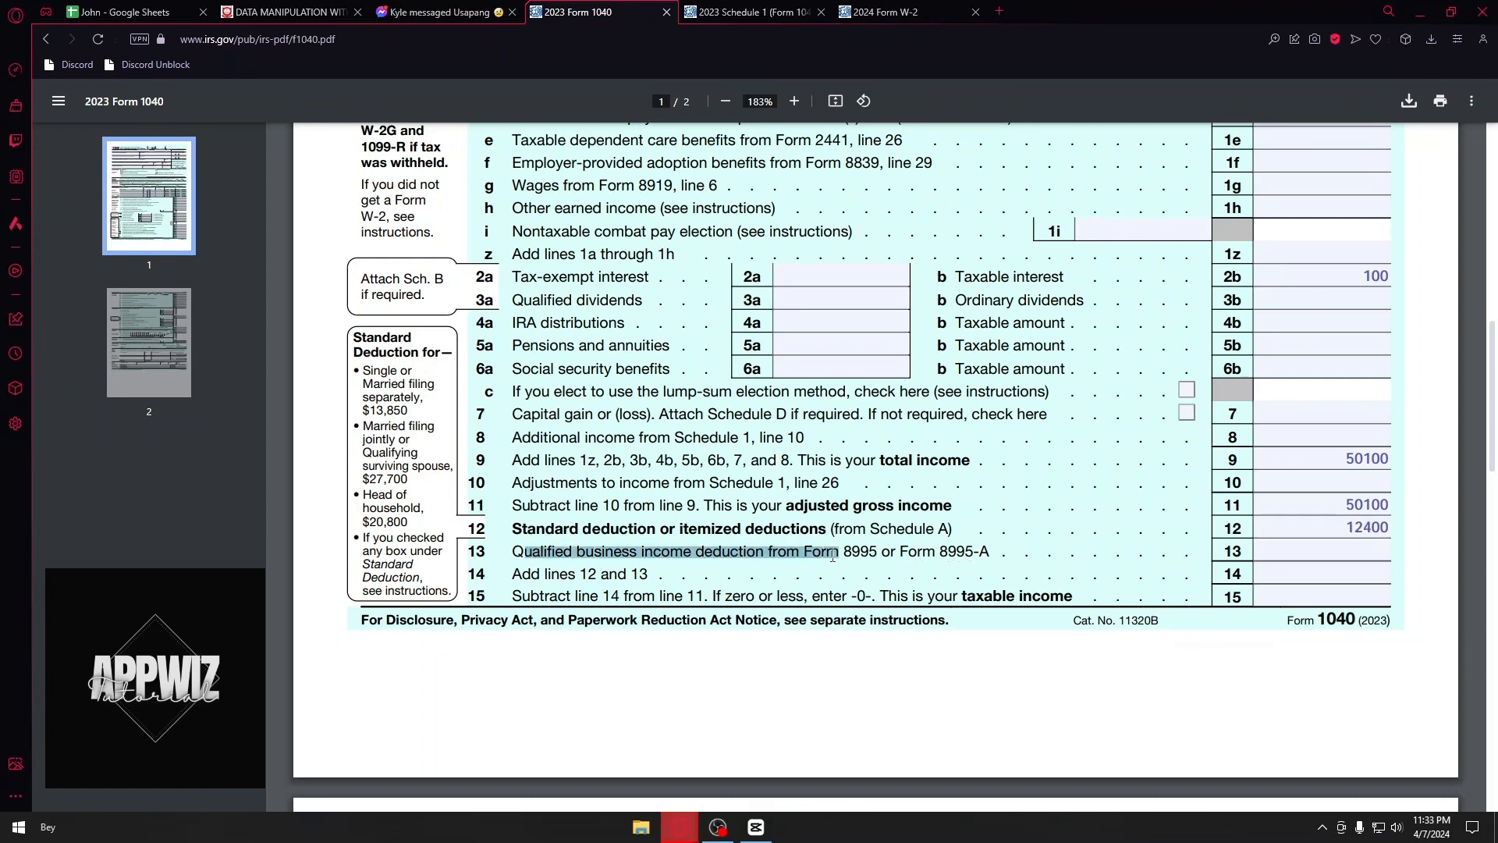
{"action": "left_click", "coordinate": [827, 556]}
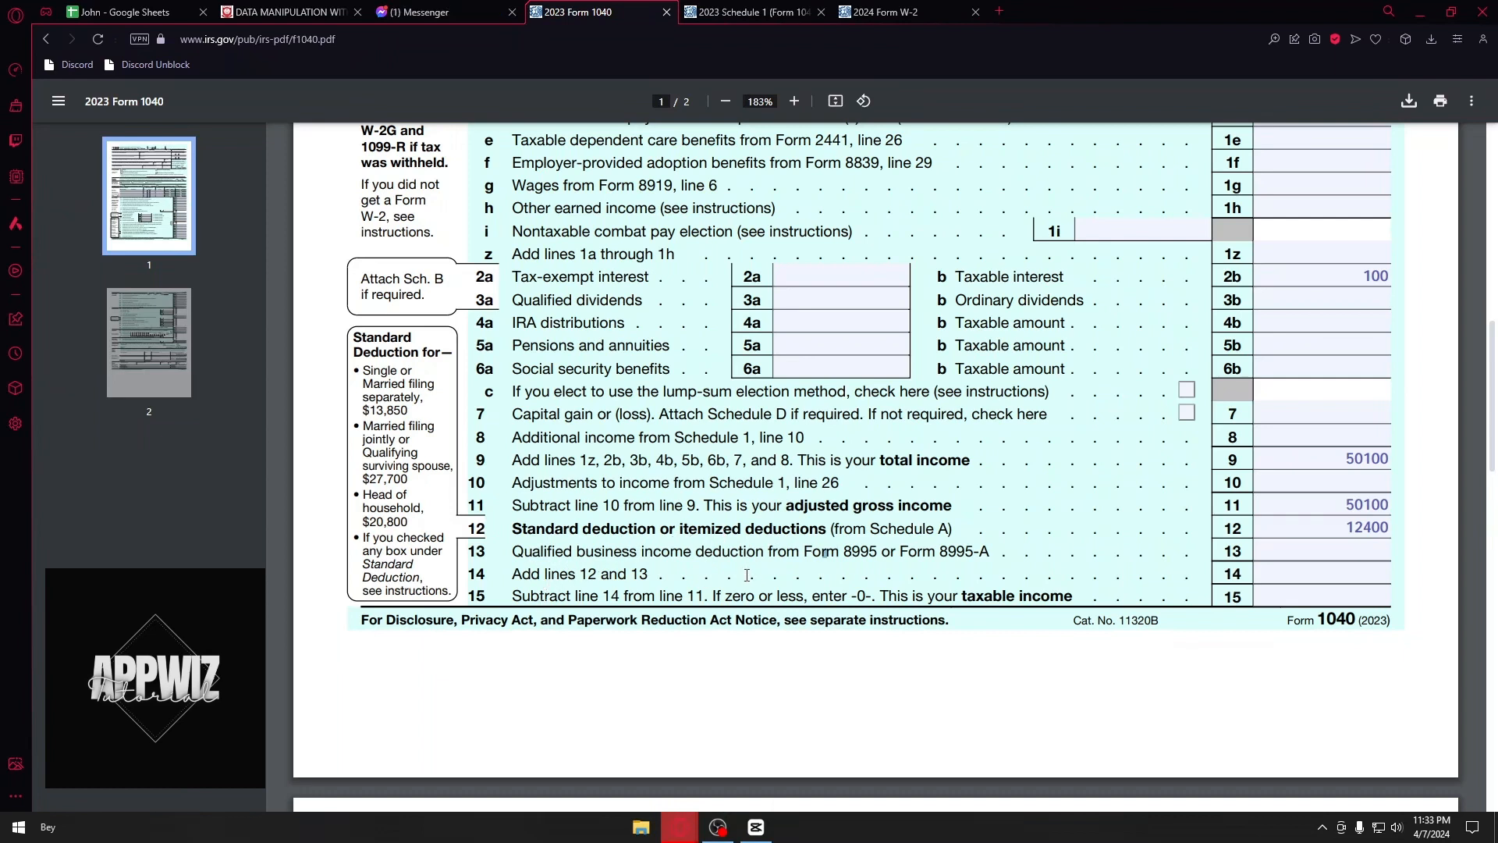
{"action": "left_click", "coordinate": [1342, 568]}
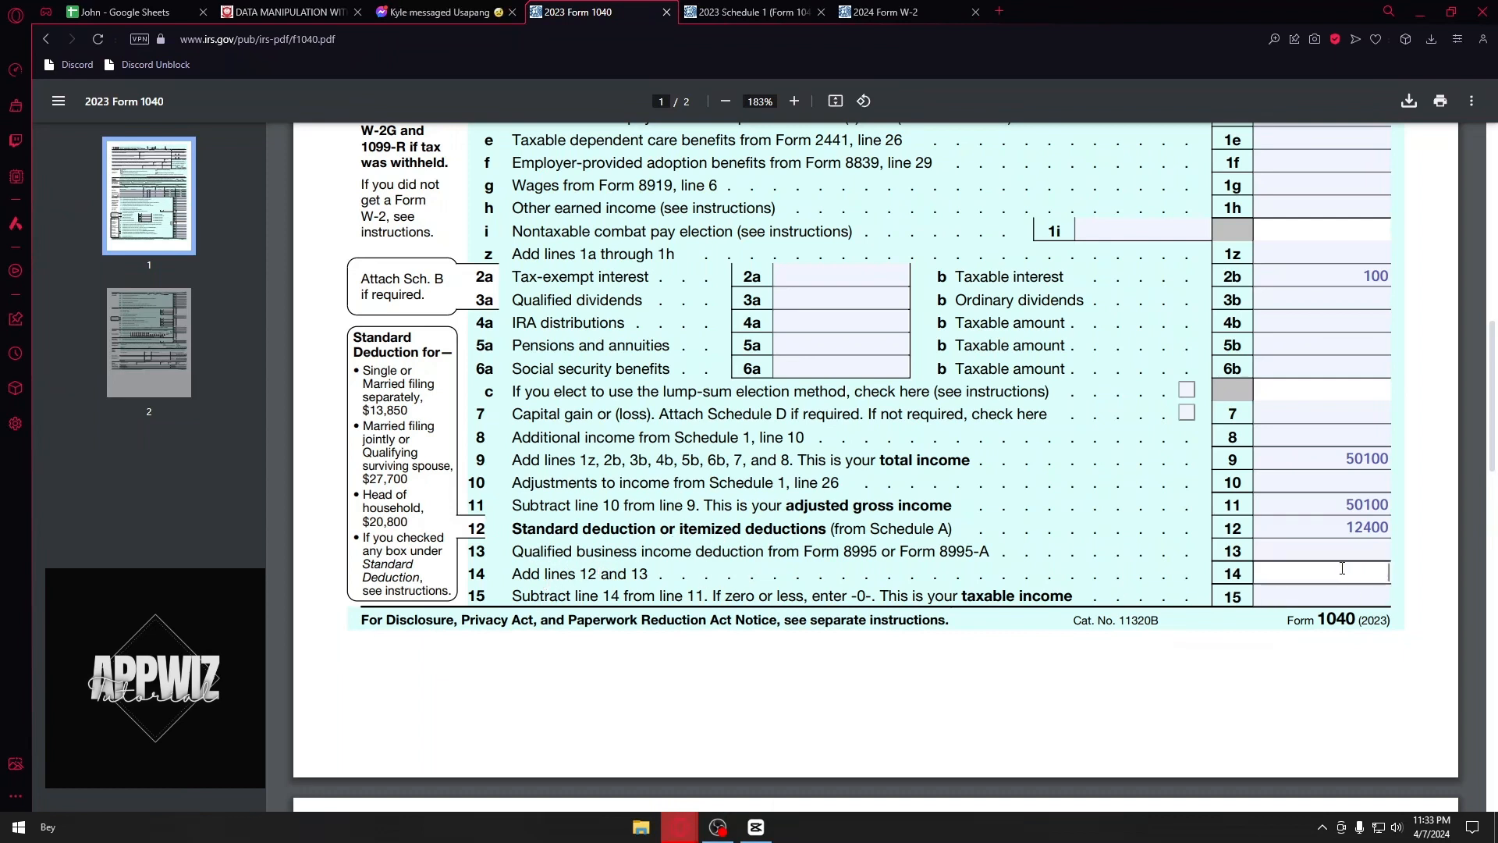
{"action": "type", "text": "12400"}
Read the line 15 instruction for taxable income and open the Windows Calculator app for the subtraction
{"action": "scroll", "coordinate": [989, 599], "scroll_direction": "down", "scroll_amount": 1}
{"action": "left_click_drag", "start_coordinate": [512, 518], "coordinate": [720, 515]}
{"action": "left_click", "coordinate": [718, 512]}
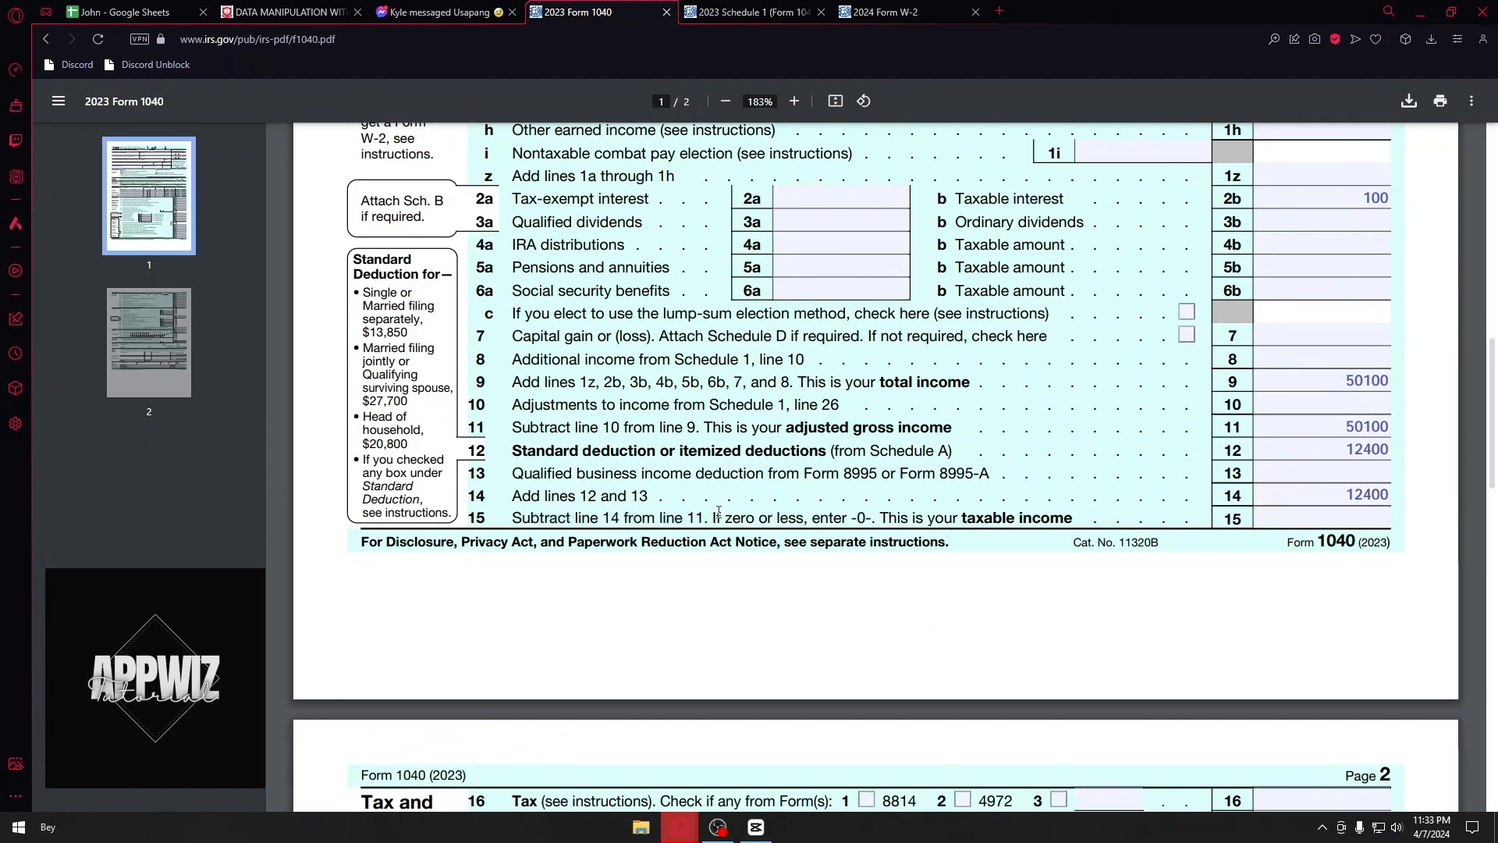
{"action": "left_click", "coordinate": [20, 828]}
{"action": "type", "text": "cal"}
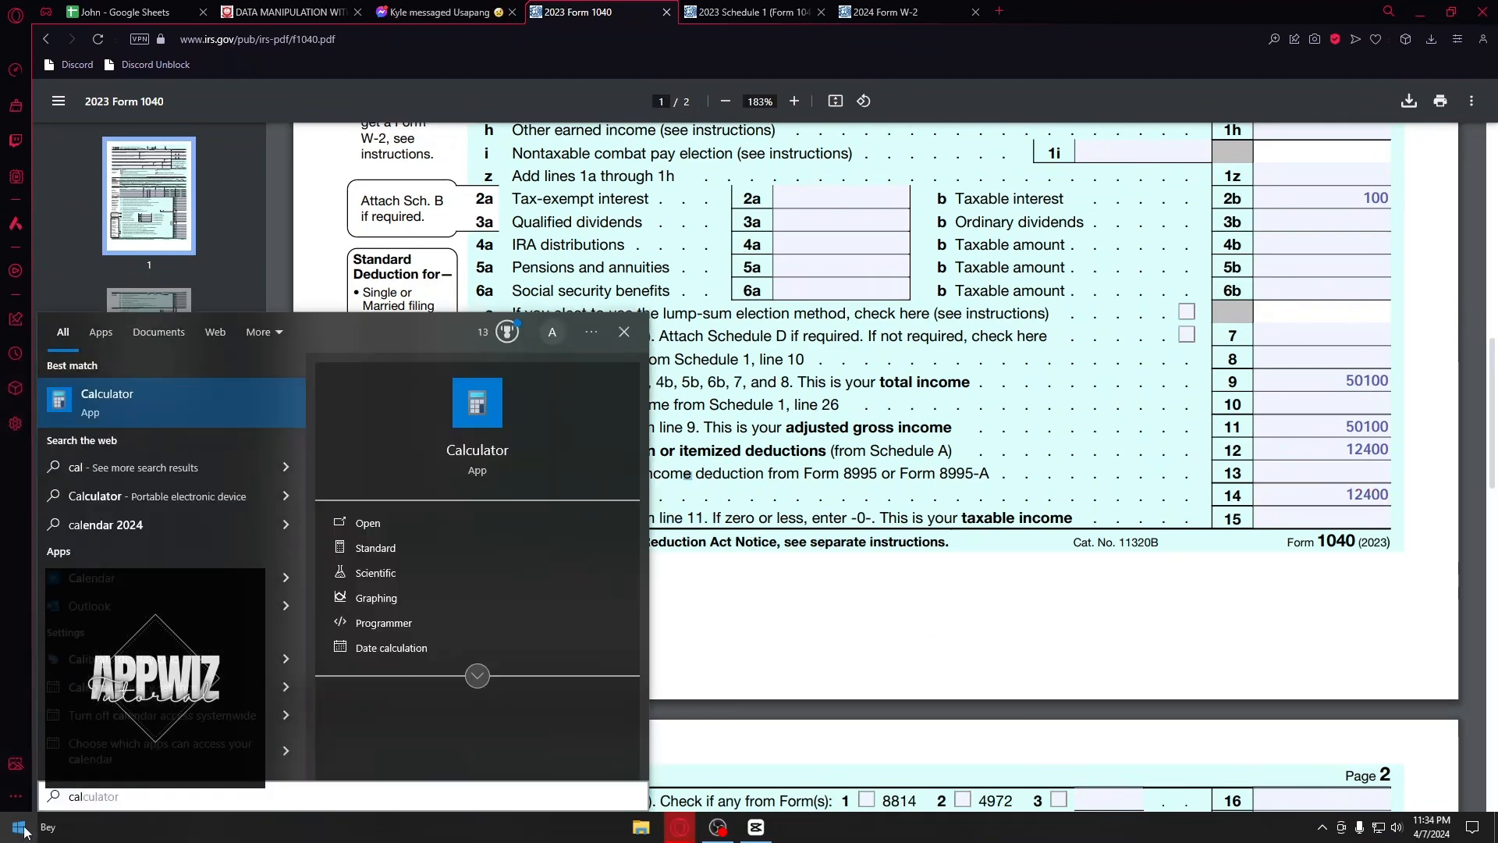
{"action": "key", "text": "Return"}
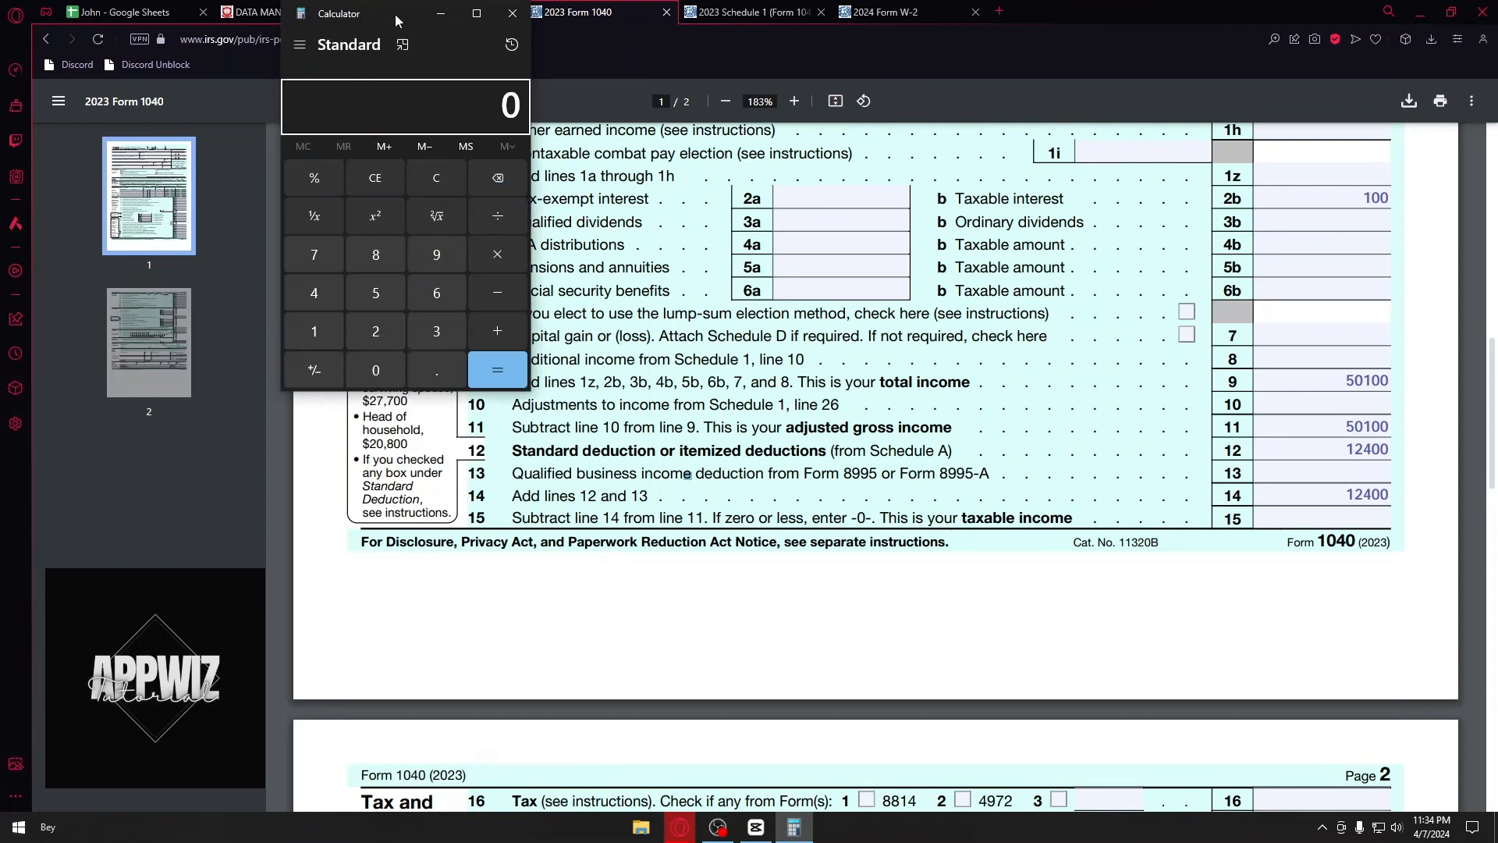
Clear the calculator and subtract 12400 from 50100
{"action": "left_click_drag", "start_coordinate": [394, 14], "coordinate": [599, 152]}
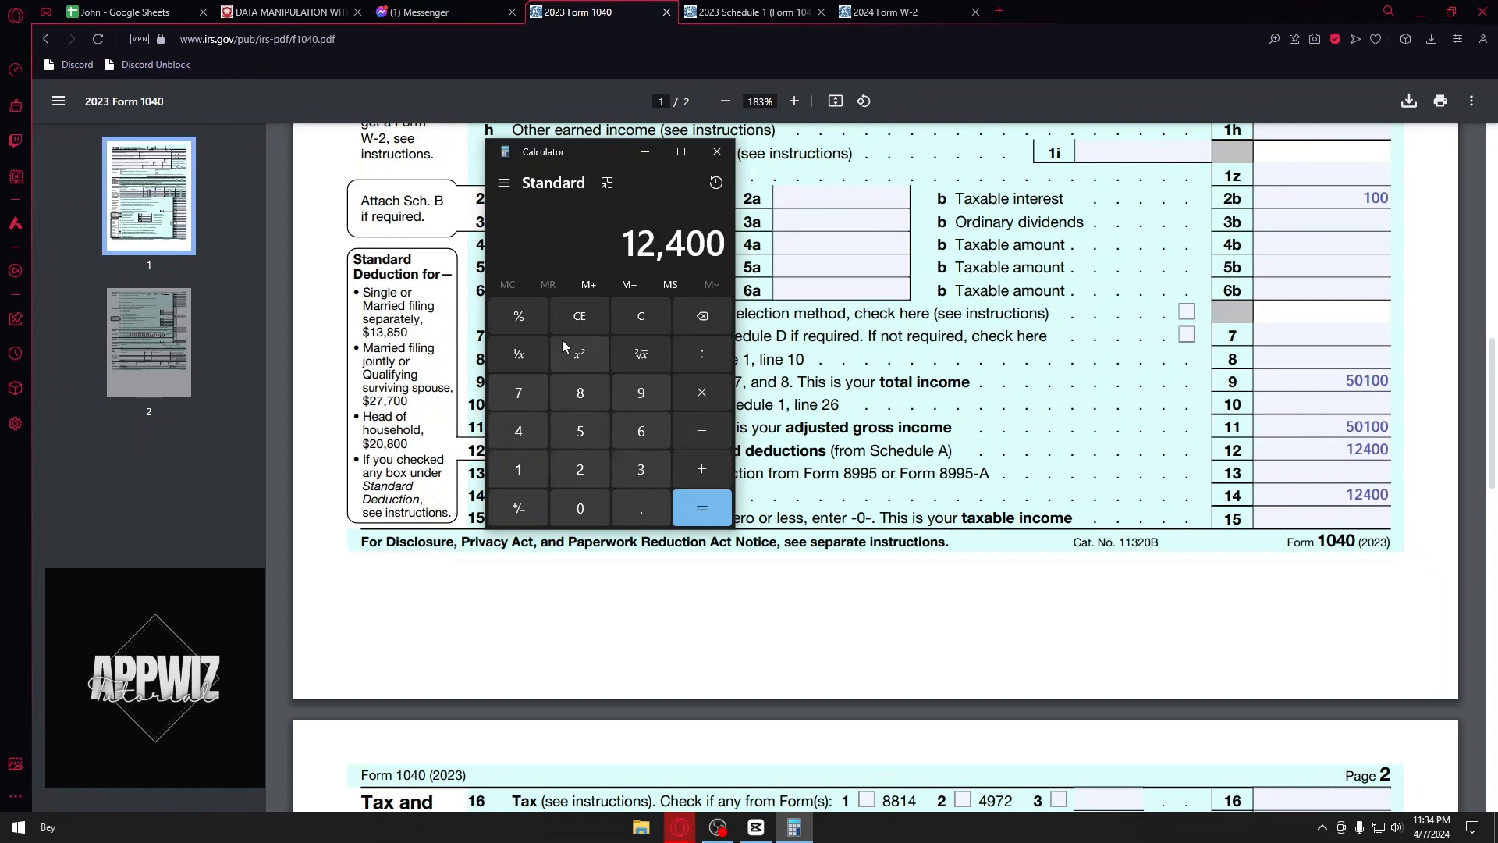
{"action": "left_click", "coordinate": [574, 320]}
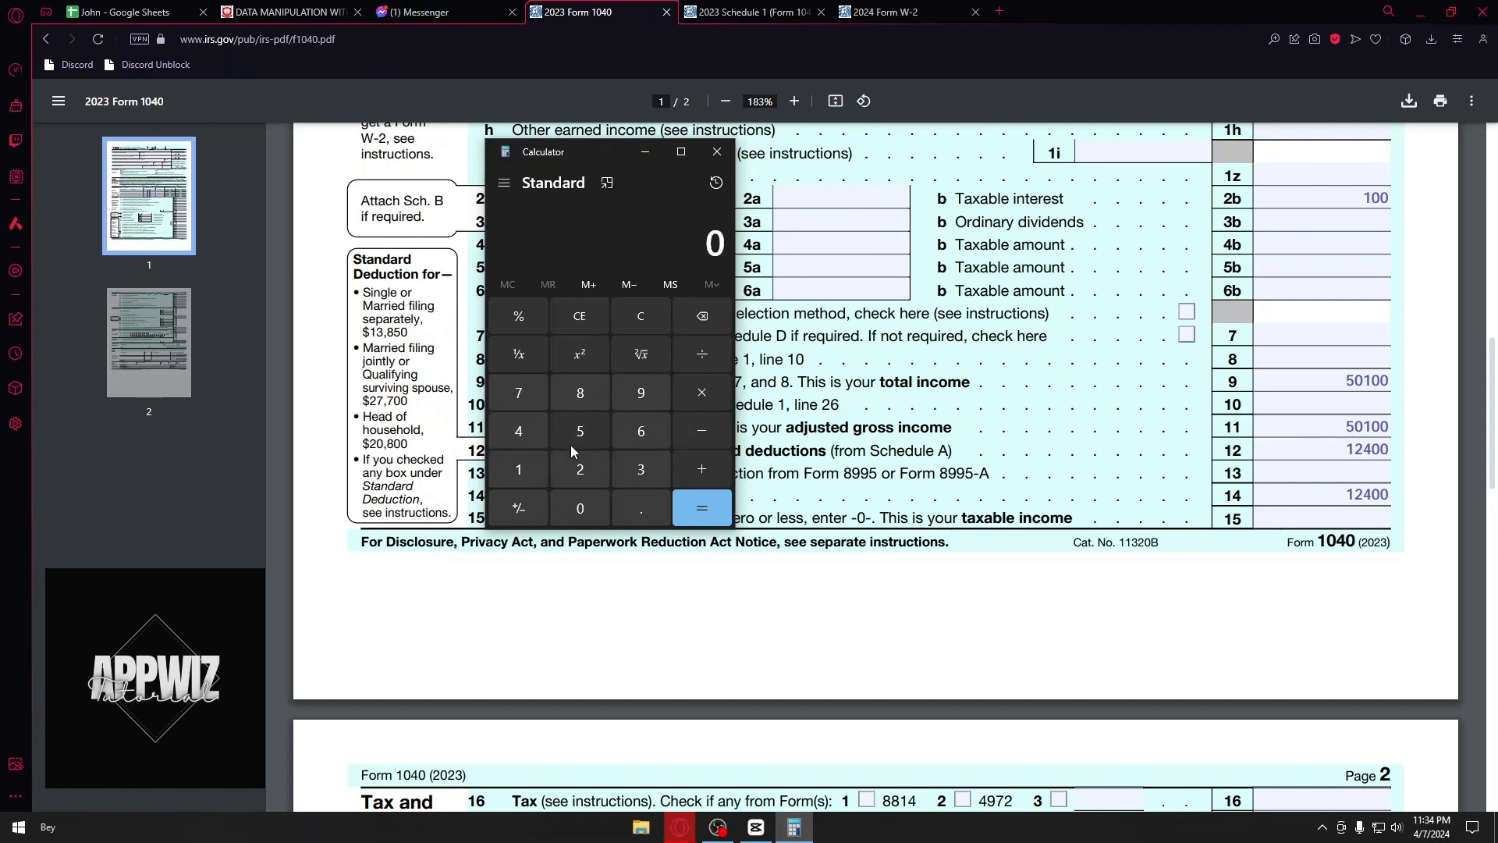
{"action": "left_click", "coordinate": [577, 433]}
{"action": "left_click", "coordinate": [580, 508]}
{"action": "left_click", "coordinate": [518, 468]}
{"action": "left_click", "coordinate": [579, 508]}
{"action": "left_click", "coordinate": [579, 508]}
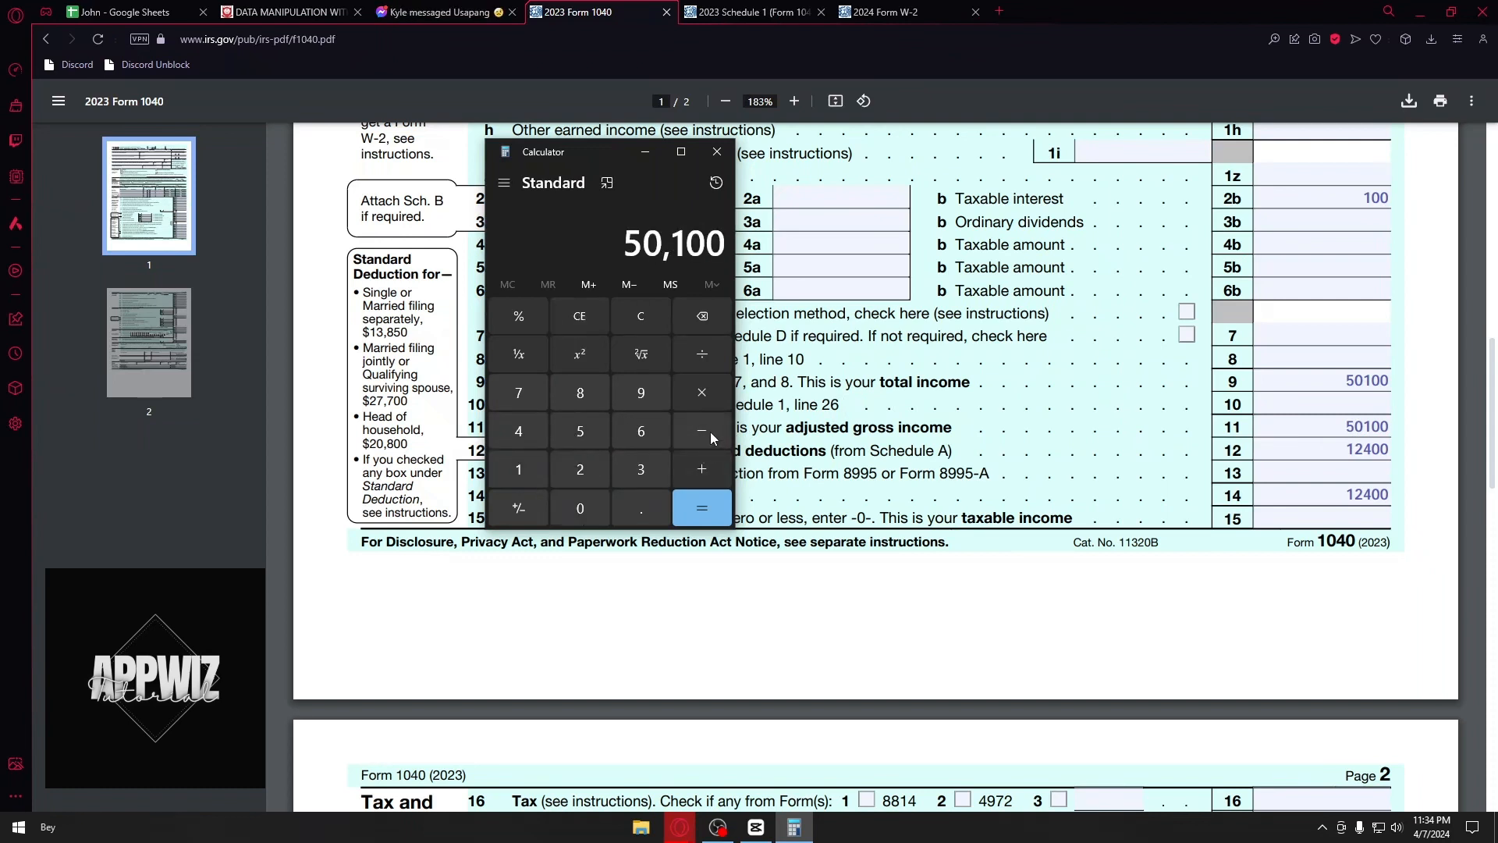
{"action": "left_click", "coordinate": [701, 430]}
{"action": "left_click", "coordinate": [519, 479]}
{"action": "left_click", "coordinate": [579, 469]}
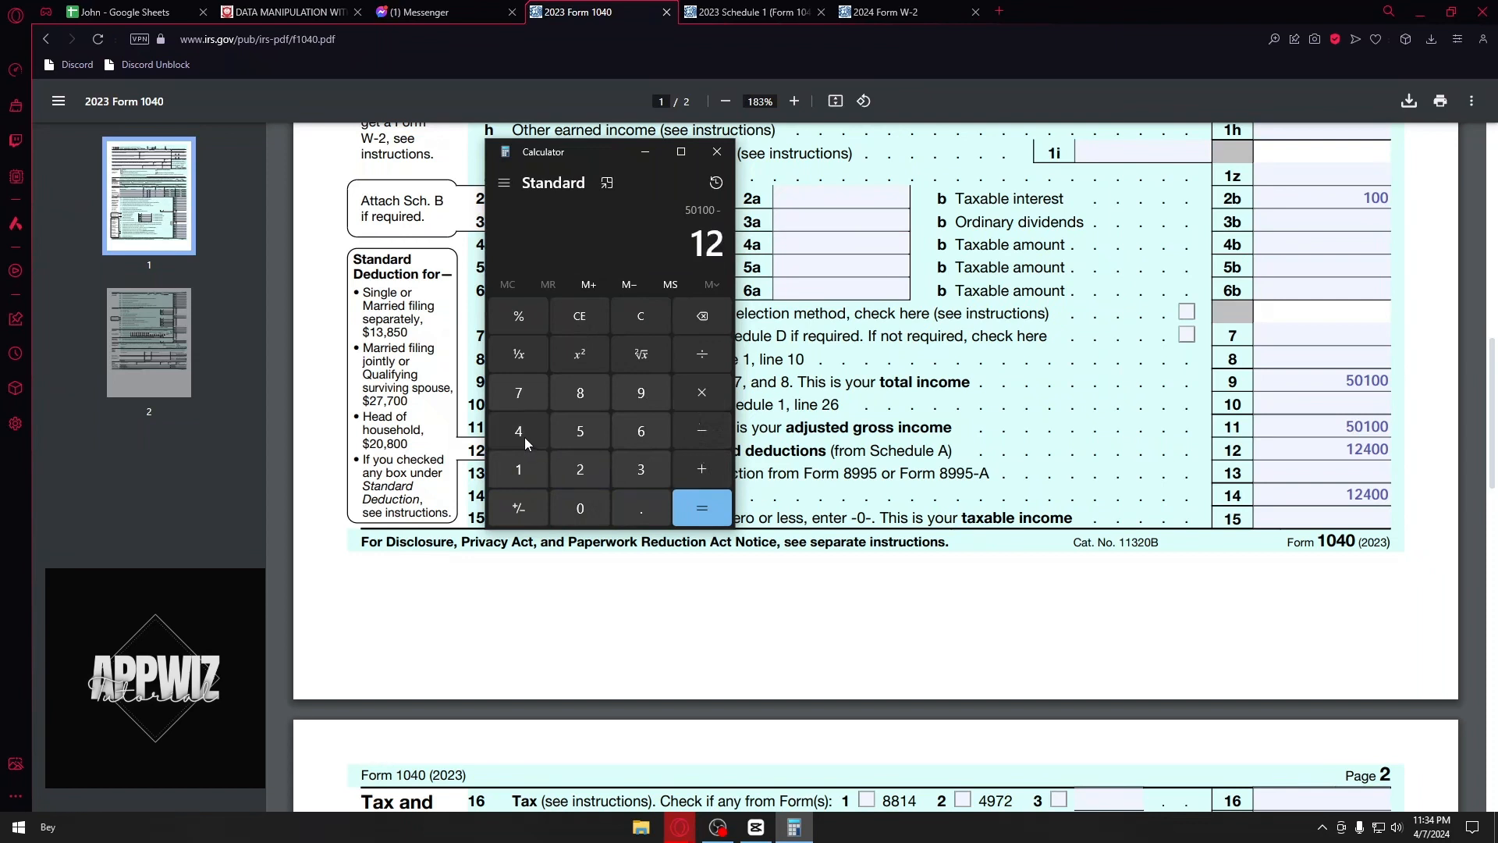
{"action": "left_click", "coordinate": [518, 431]}
{"action": "left_click", "coordinate": [579, 508]}
{"action": "left_click", "coordinate": [580, 508]}
{"action": "left_click", "coordinate": [717, 511]}
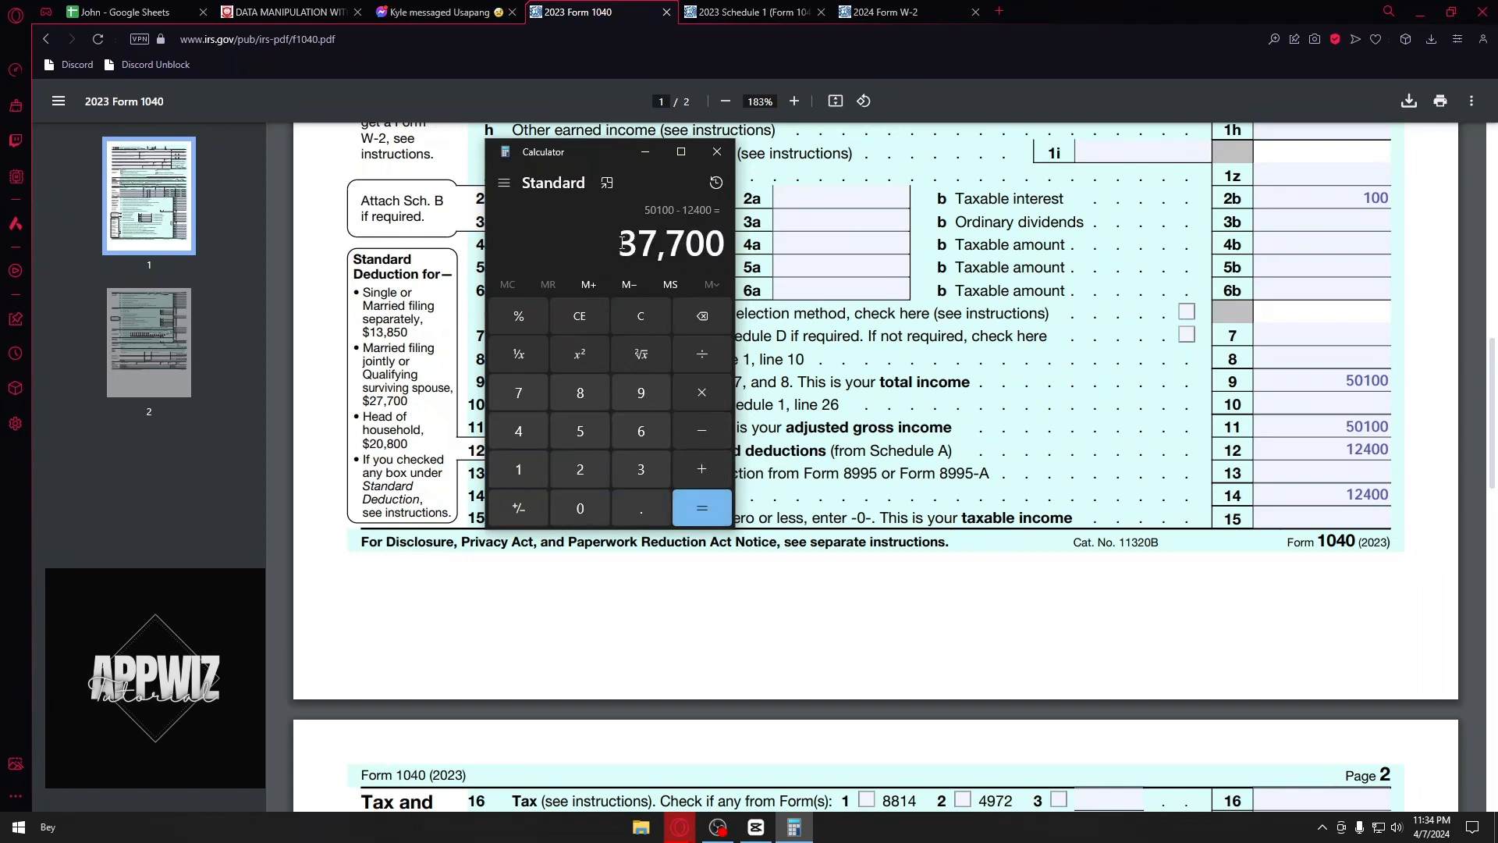
Copy the calculated 37,700 into line 15 of Form 1040 as taxable income
{"action": "key", "text": "ctrl+c"}
{"action": "left_click", "coordinate": [1339, 511]}
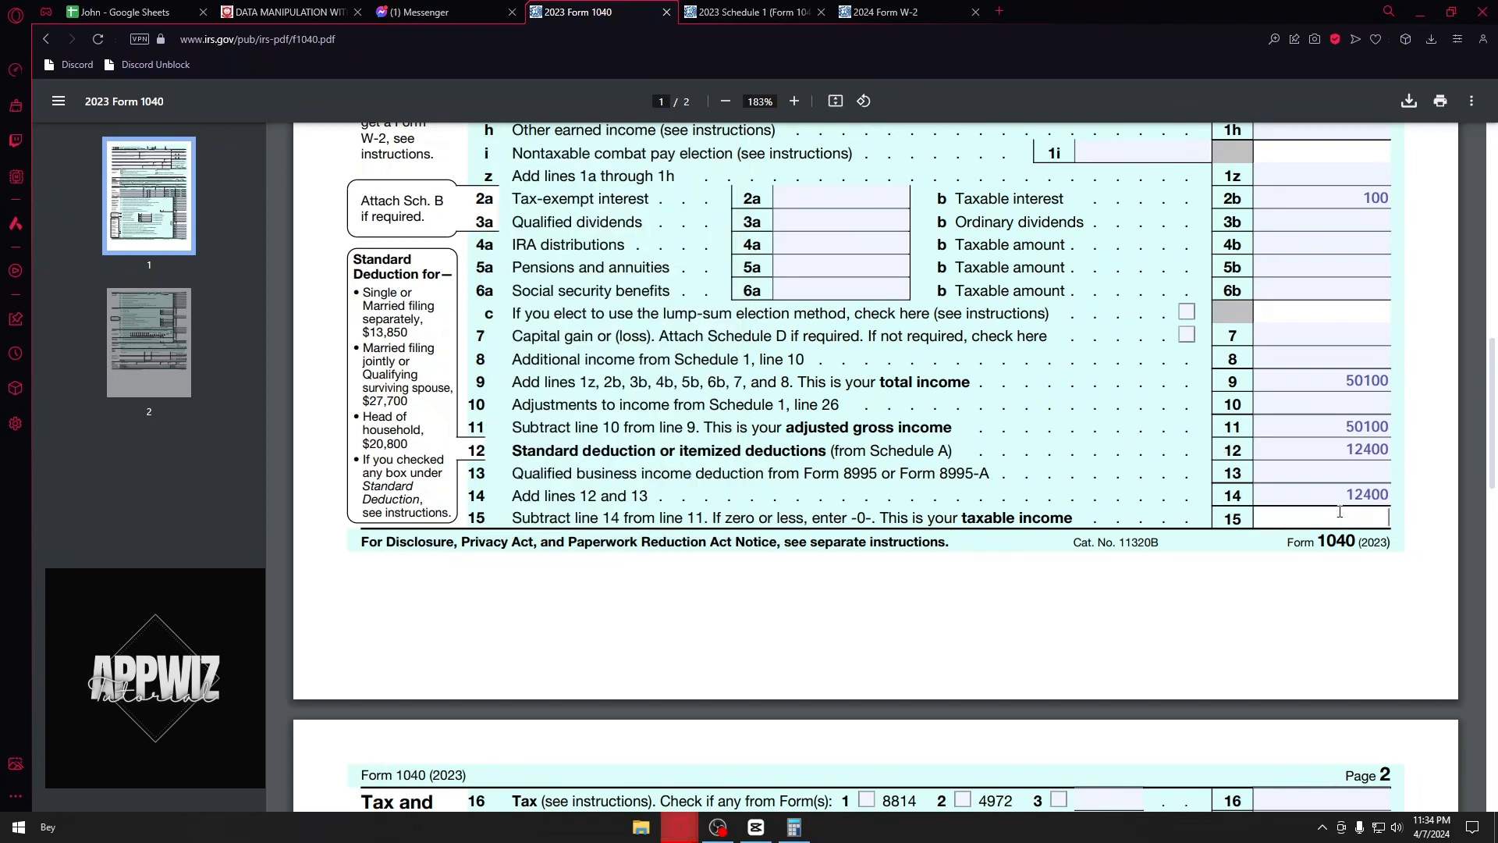
{"action": "key", "text": "ctrl+v"}
{"action": "left_click", "coordinate": [1332, 632]}
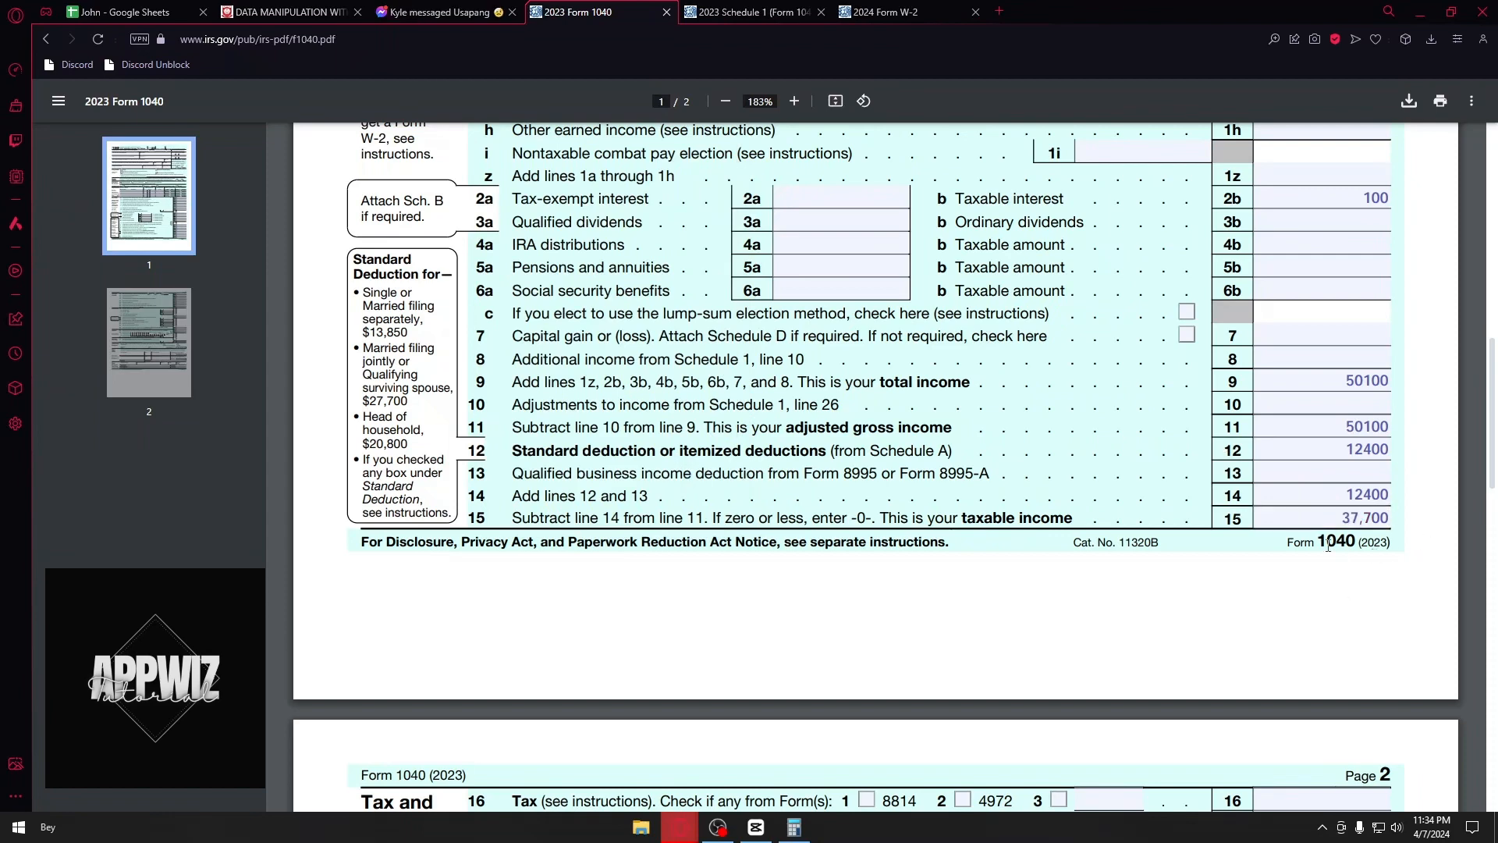
Read the line 16 tax entry on page 2, and examine the tax table in the 2023 Instruction 1040 document
{"action": "scroll", "coordinate": [1356, 530], "scroll_direction": "down", "scroll_amount": 3}
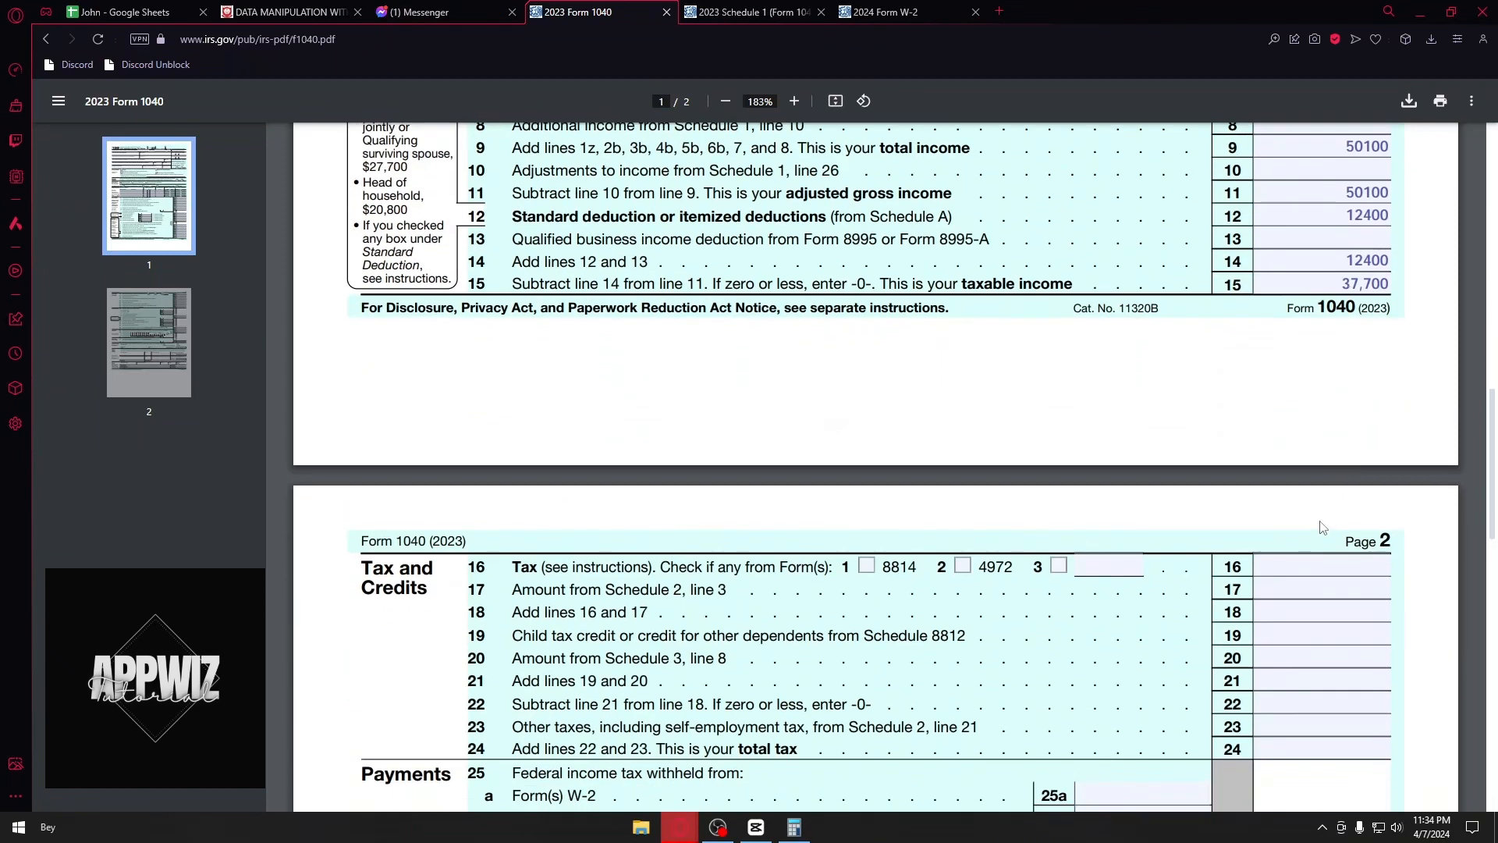
{"action": "scroll", "coordinate": [1161, 319], "scroll_direction": "down", "scroll_amount": 4}
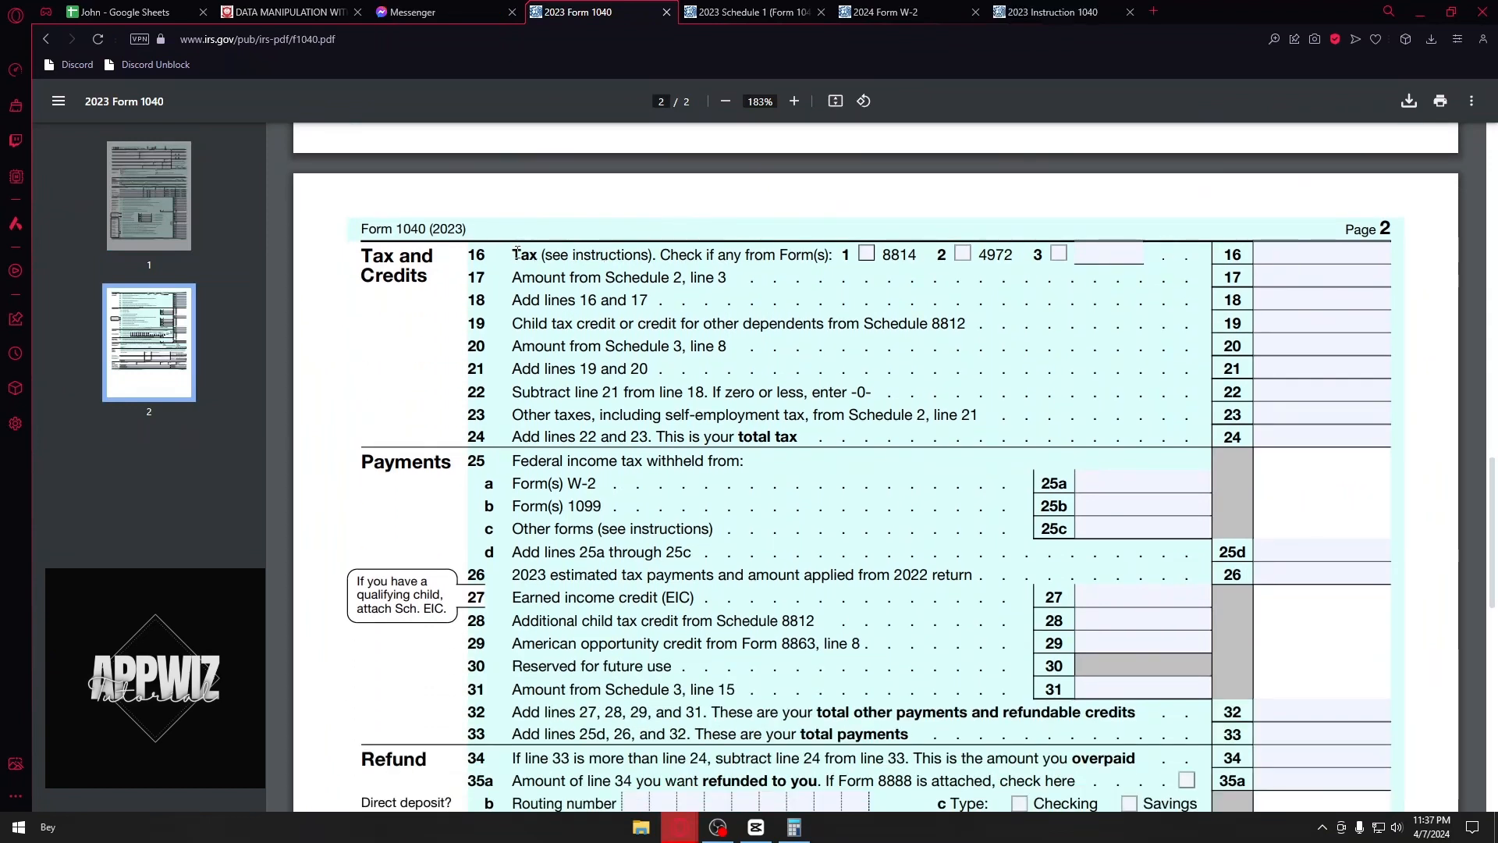
{"action": "left_click_drag", "start_coordinate": [516, 251], "coordinate": [551, 256]}
{"action": "left_click", "coordinate": [550, 255]}
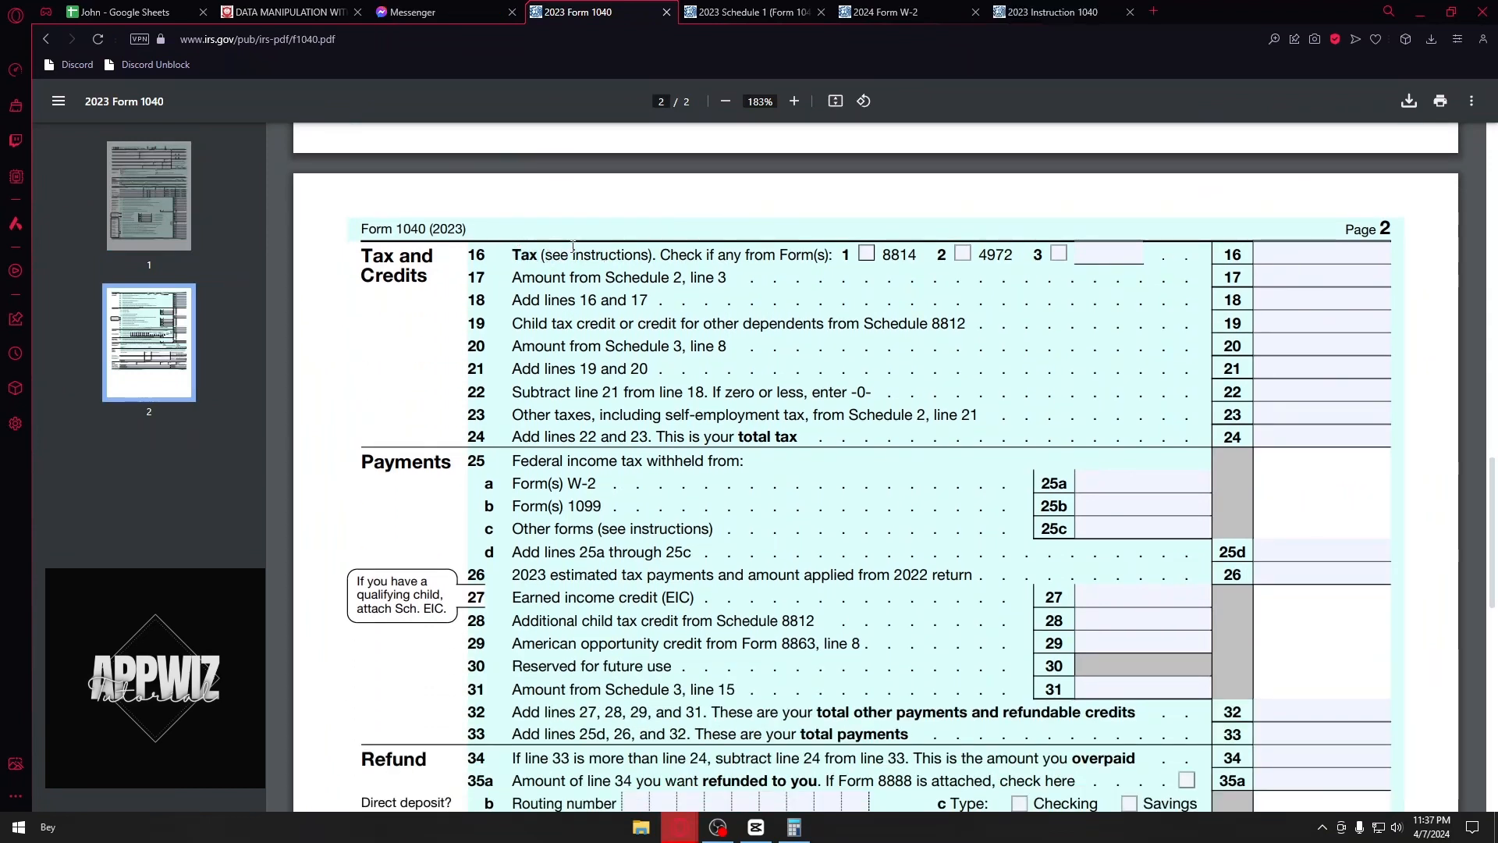
{"action": "left_click", "coordinate": [1053, 10]}
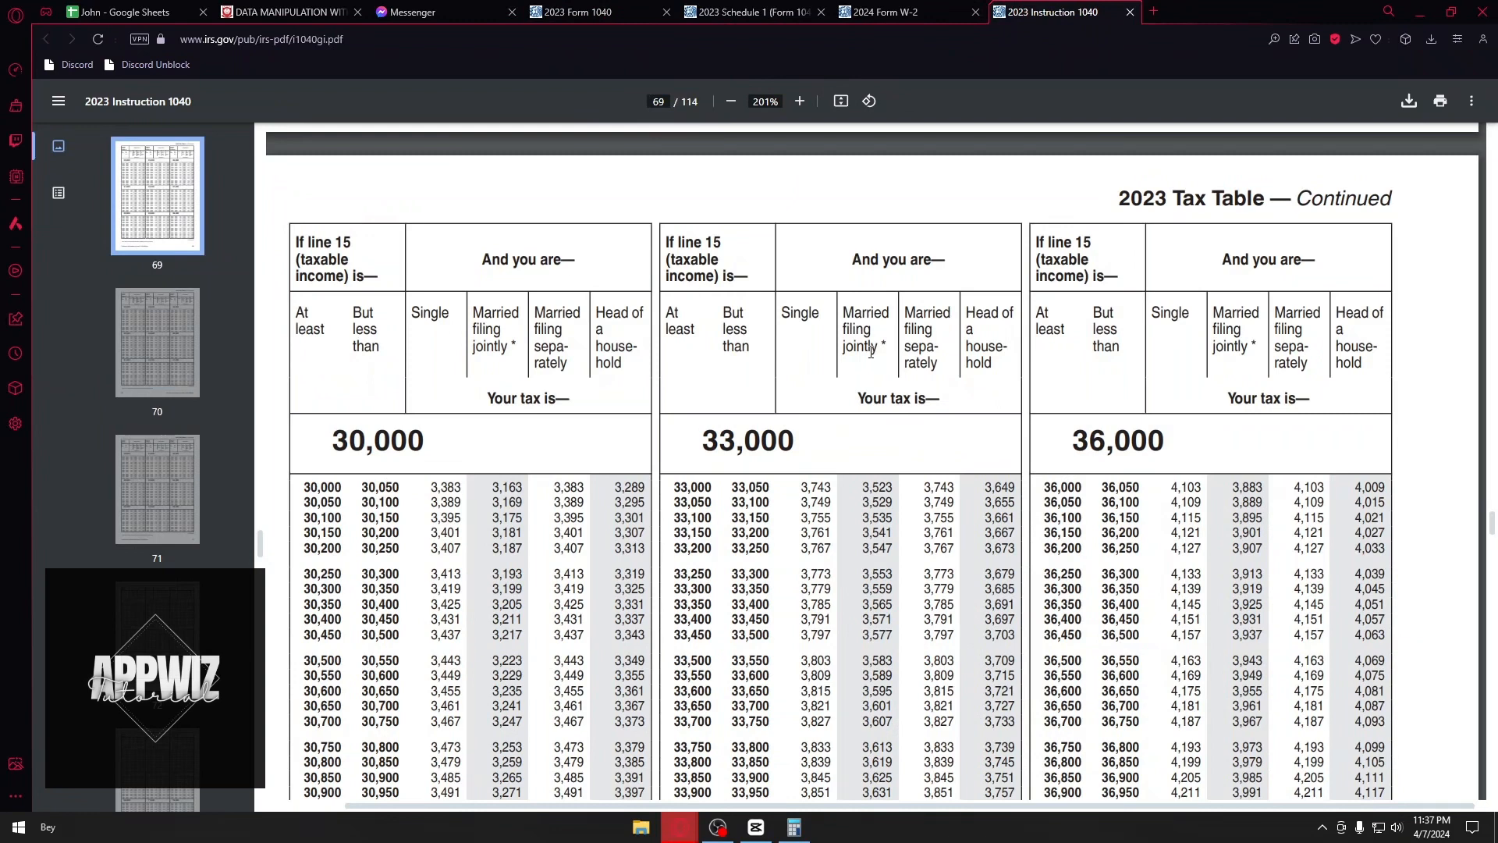
{"action": "scroll", "coordinate": [1138, 331], "scroll_direction": "down", "scroll_amount": 1}
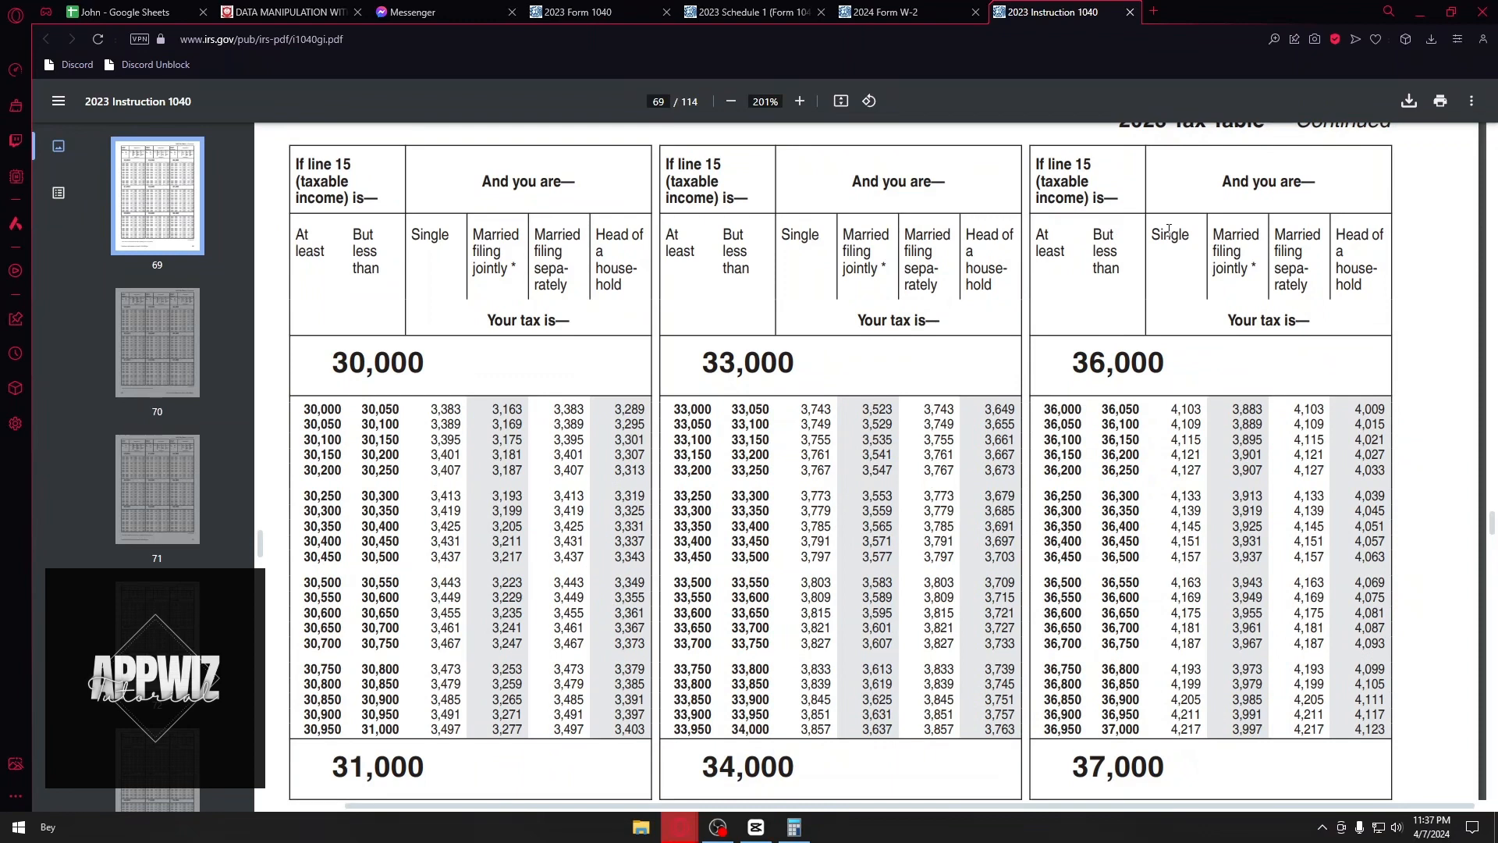
{"action": "scroll", "coordinate": [1166, 296], "scroll_direction": "down", "scroll_amount": 4}
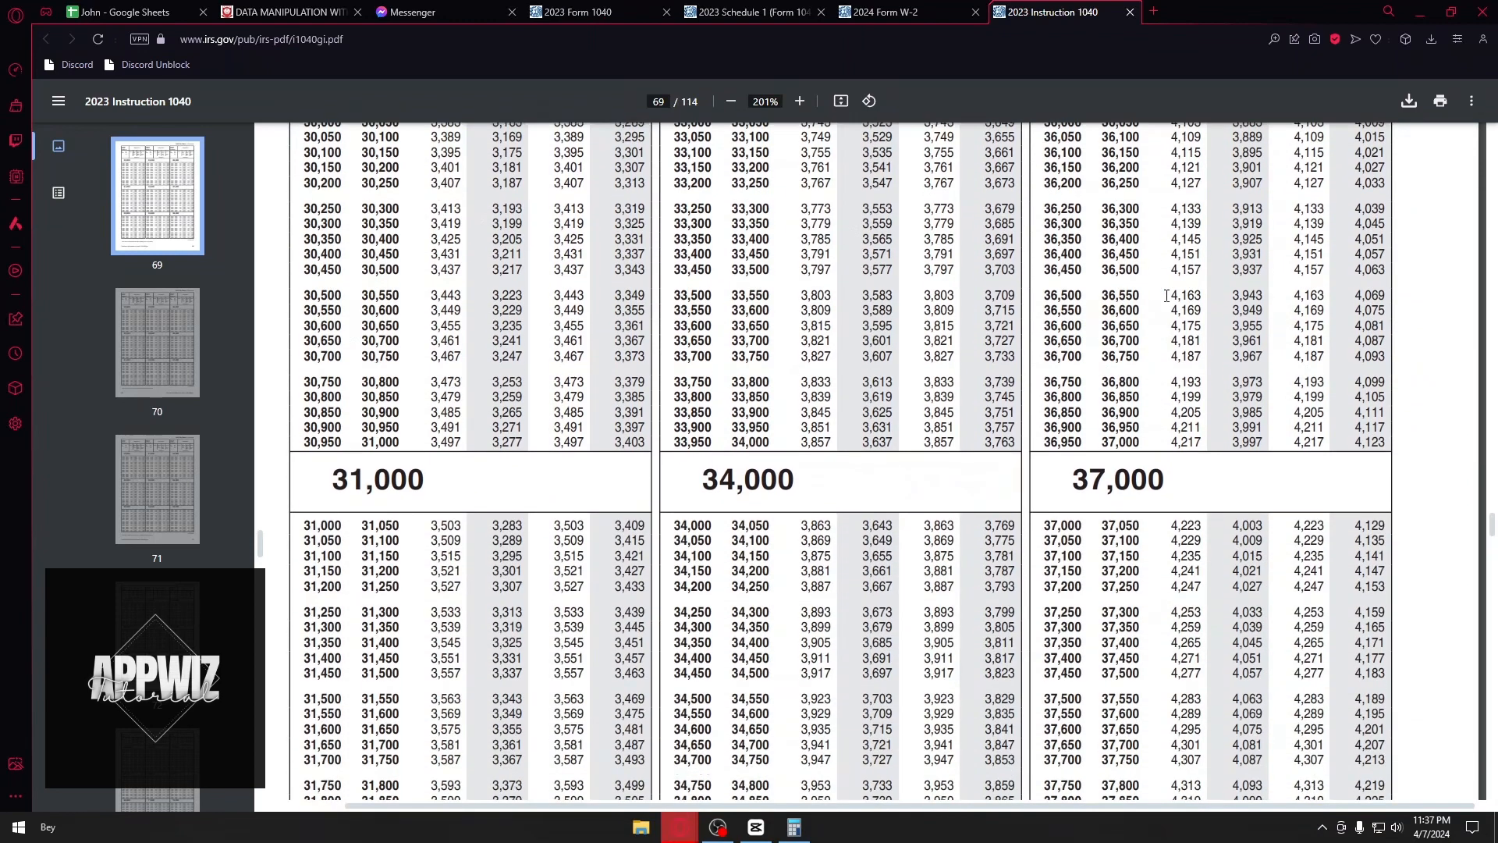
{"action": "scroll", "coordinate": [1166, 296], "scroll_direction": "up", "scroll_amount": 4}
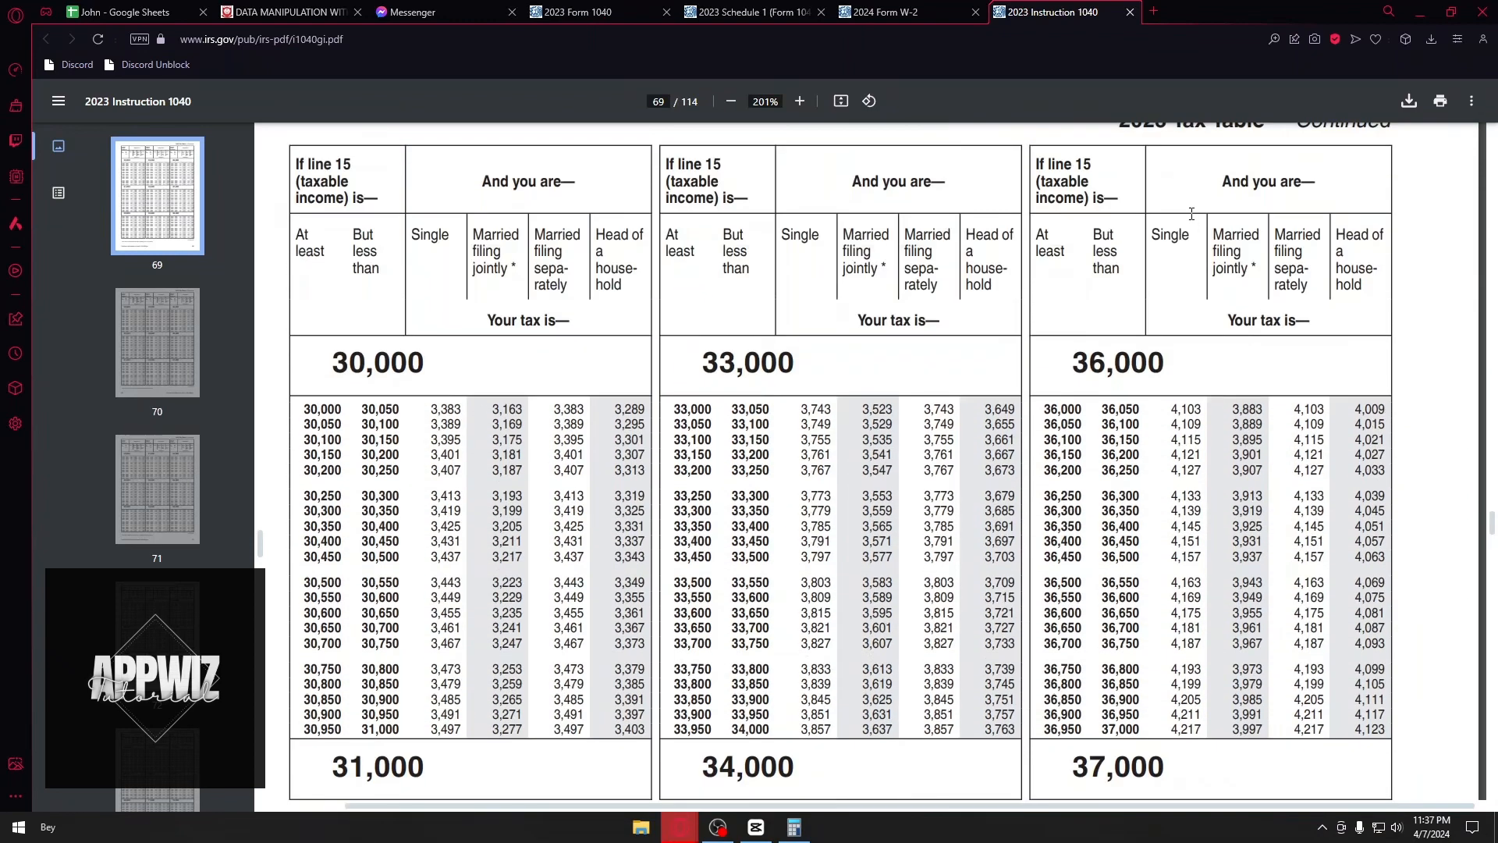
Return to Form 1040 and check the taxable income entered on line 15
{"action": "left_click", "coordinate": [892, 9]}
{"action": "left_click", "coordinate": [749, 12]}
{"action": "left_click", "coordinate": [647, 12]}
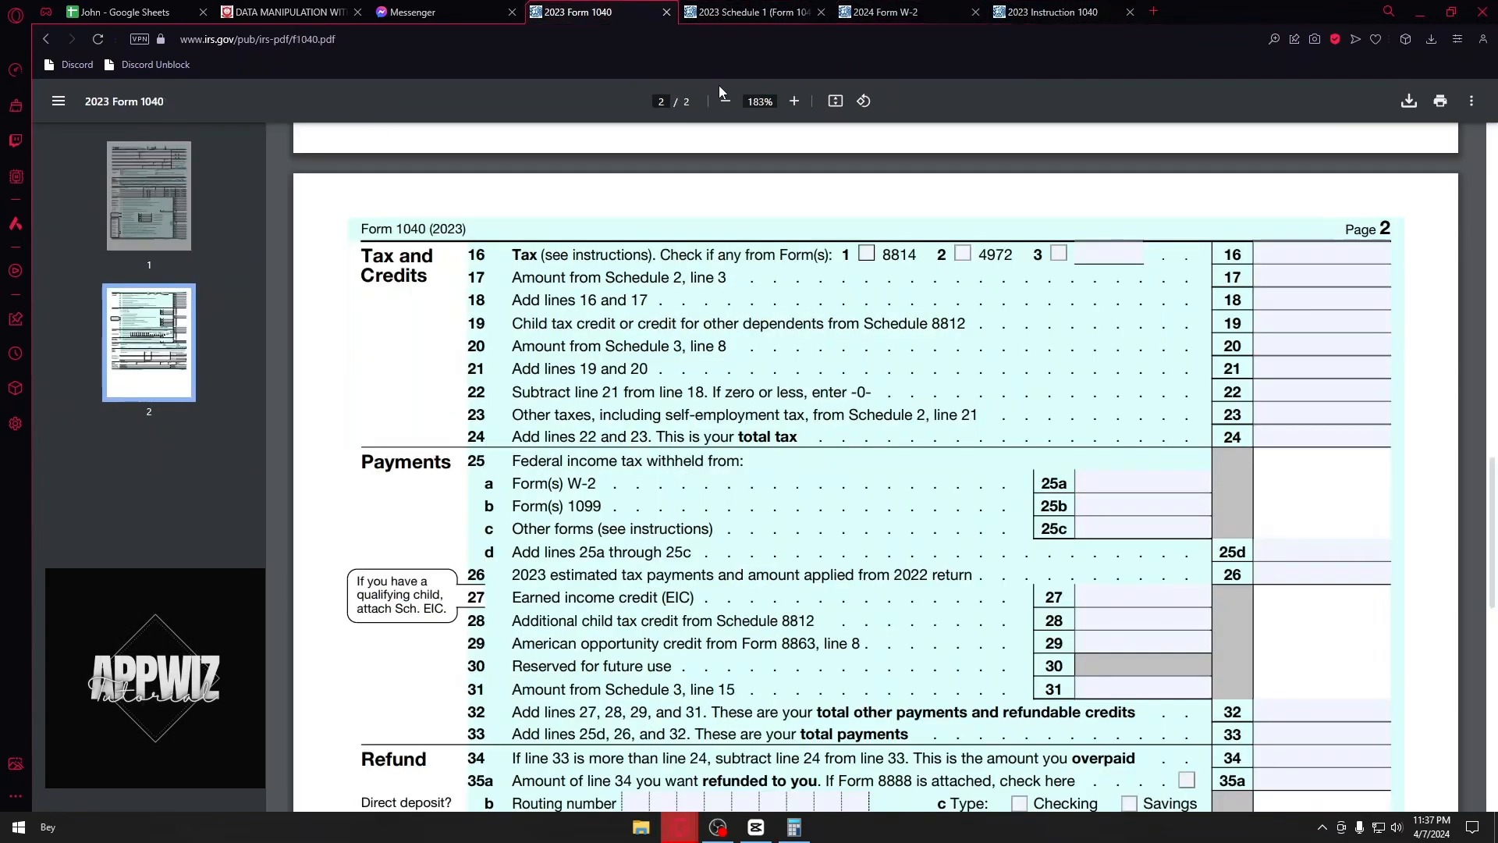
{"action": "scroll", "coordinate": [541, 376], "scroll_direction": "up", "scroll_amount": 5}
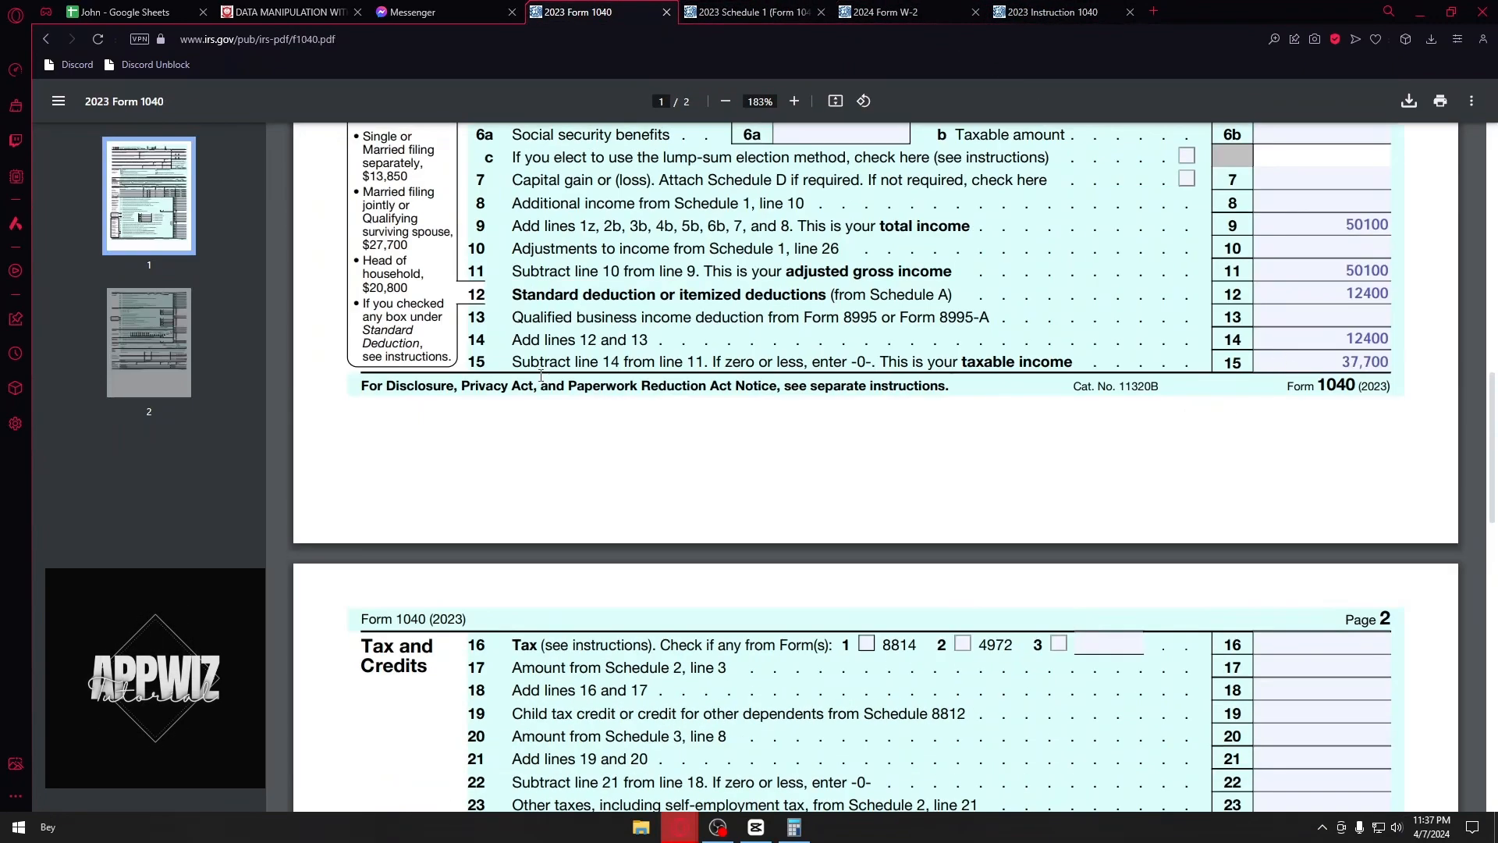
{"action": "scroll", "coordinate": [1360, 361], "scroll_direction": "down", "scroll_amount": 1}
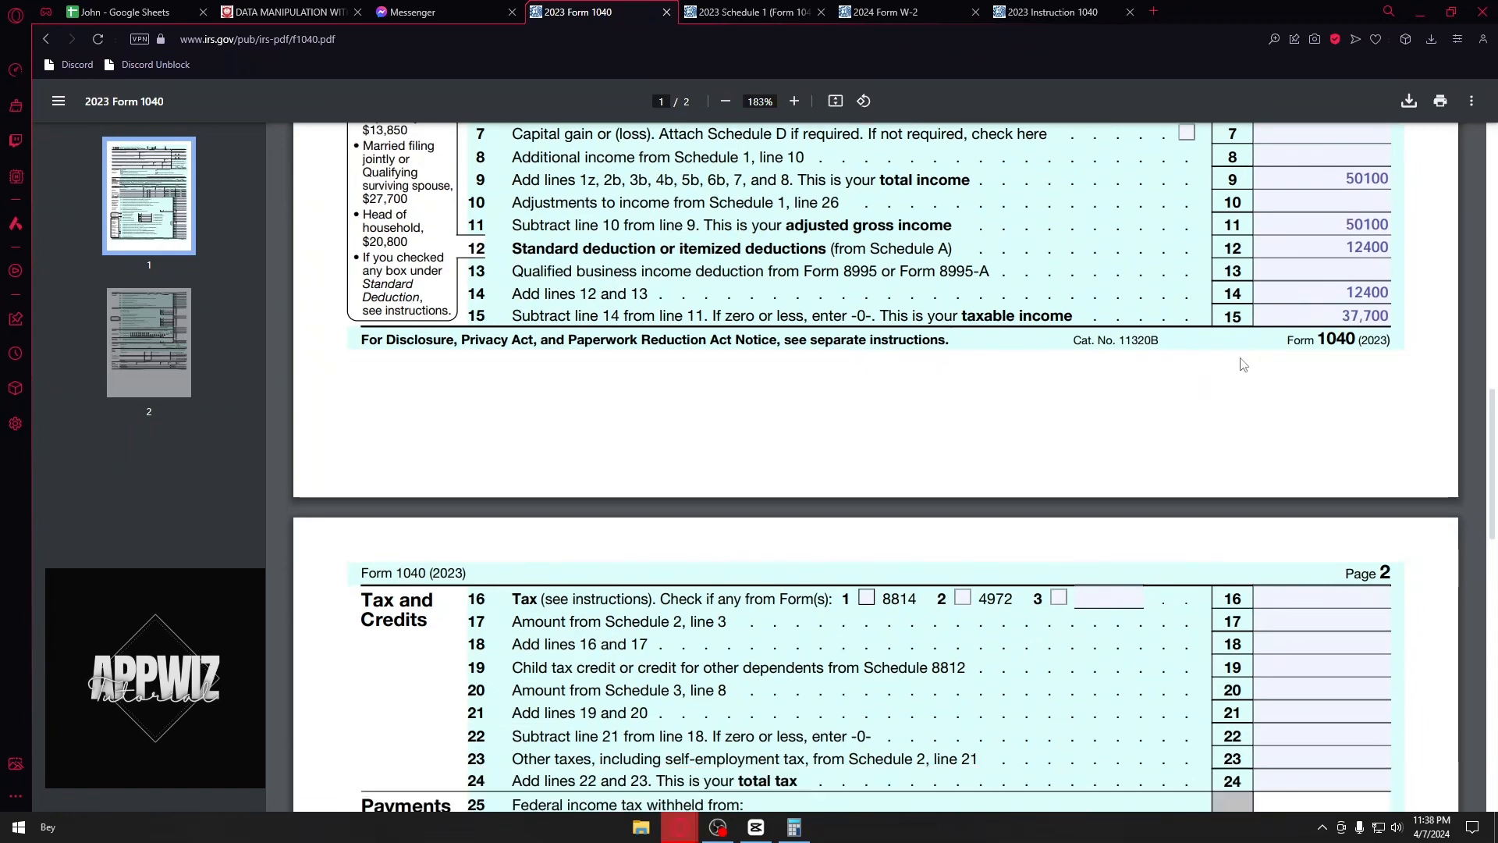
In the Instruction 1040 tax table, copy the Single column amount 4,217 from the 36,950 to 37,000 row
{"action": "left_click", "coordinate": [1049, 12]}
{"action": "scroll", "coordinate": [1242, 411], "scroll_direction": "up", "scroll_amount": 3}
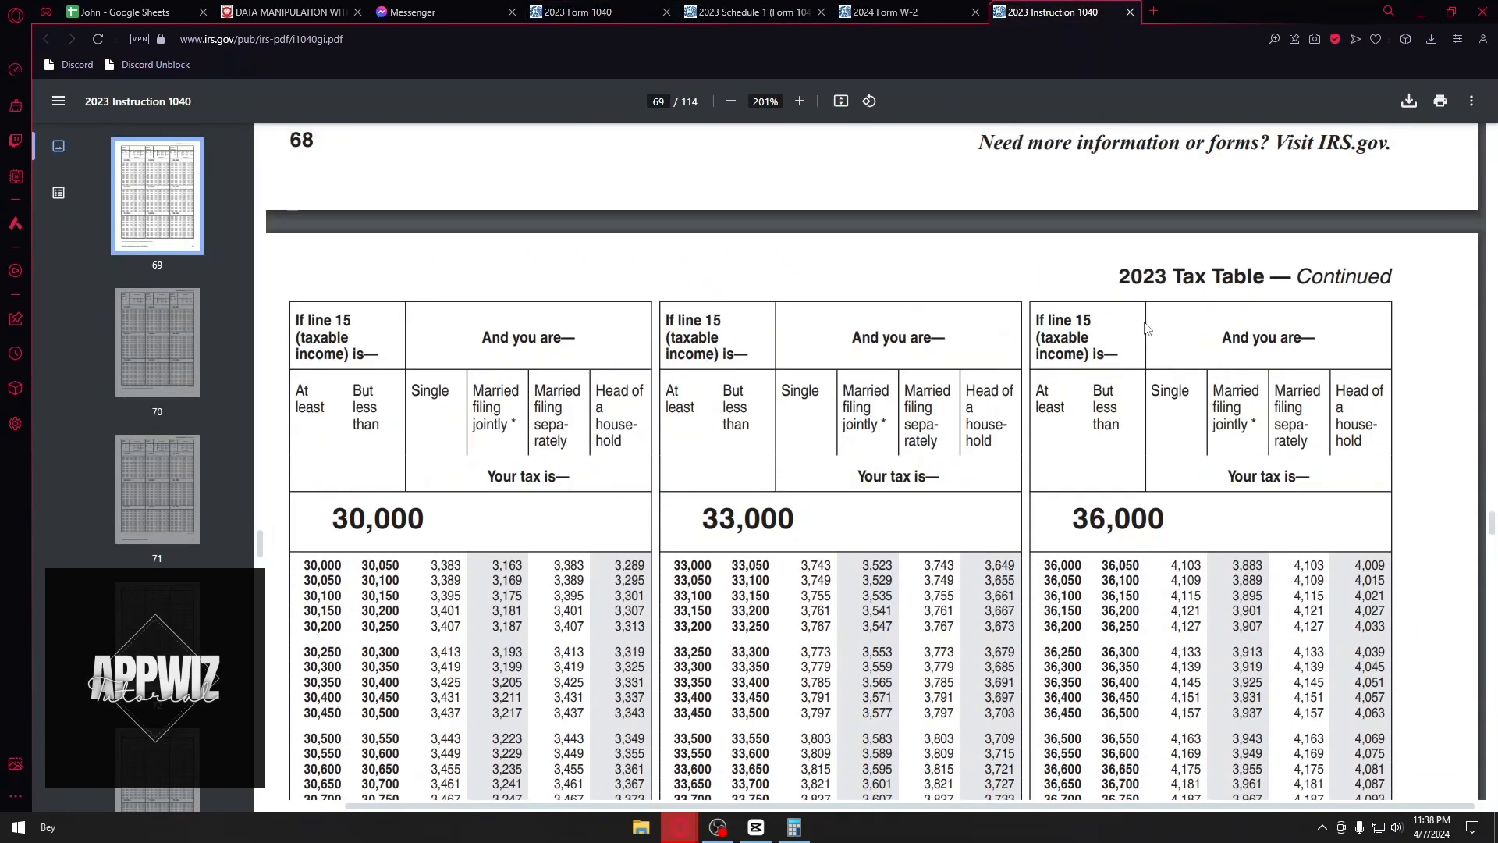
{"action": "left_click_drag", "start_coordinate": [1150, 391], "coordinate": [1223, 393]}
{"action": "scroll", "coordinate": [1144, 325], "scroll_direction": "down", "scroll_amount": 2}
{"action": "left_click", "coordinate": [1144, 326]}
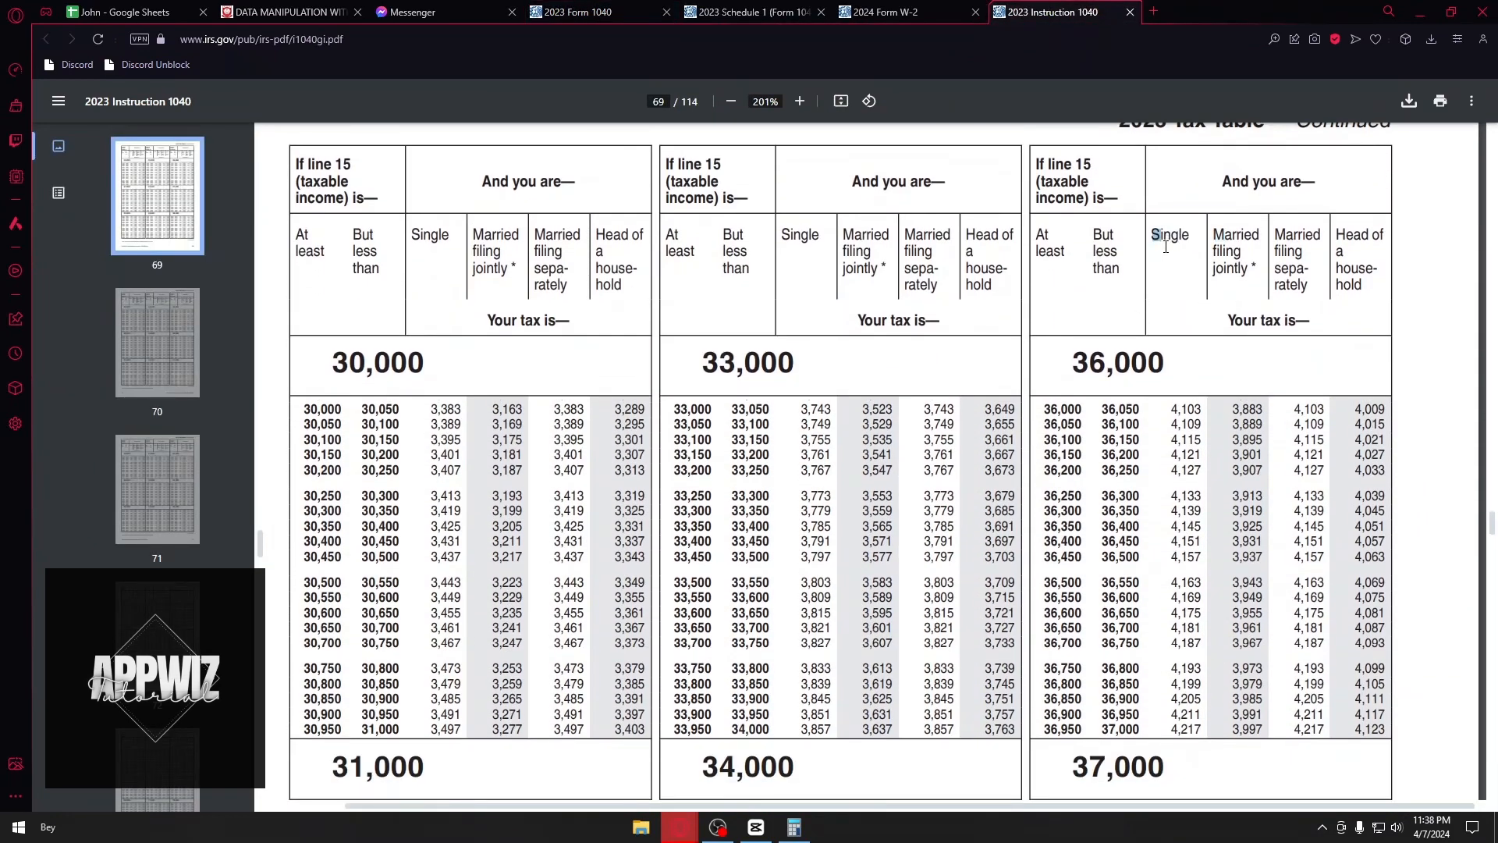
{"action": "scroll", "coordinate": [1166, 246], "scroll_direction": "down", "scroll_amount": 5}
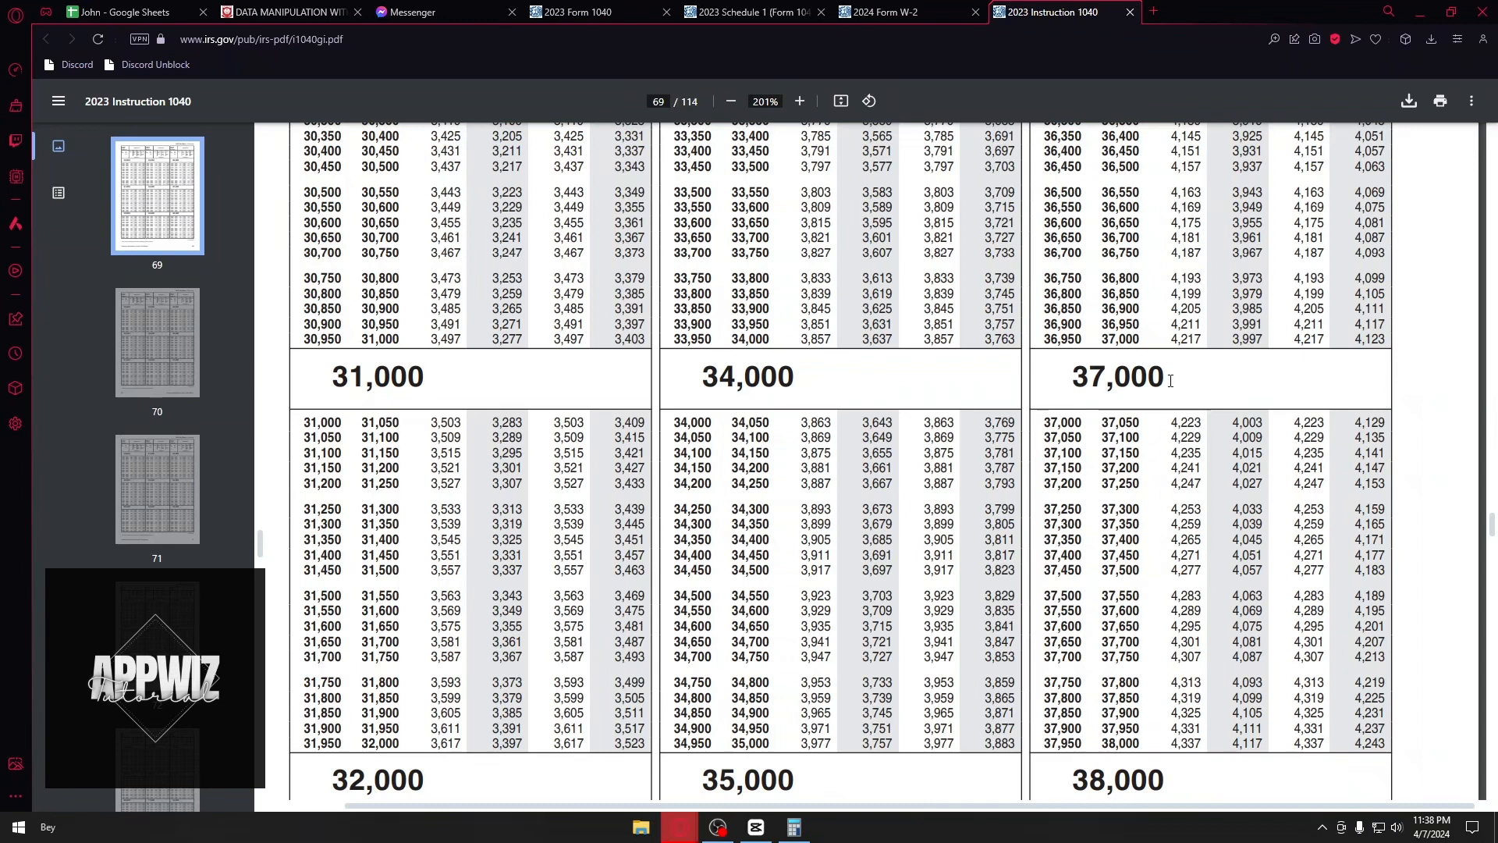
{"action": "left_click_drag", "start_coordinate": [1173, 336], "coordinate": [1202, 336]}
{"action": "key", "text": "ctrl+c"}
{"action": "scroll", "coordinate": [1222, 446], "scroll_direction": "up", "scroll_amount": 2}
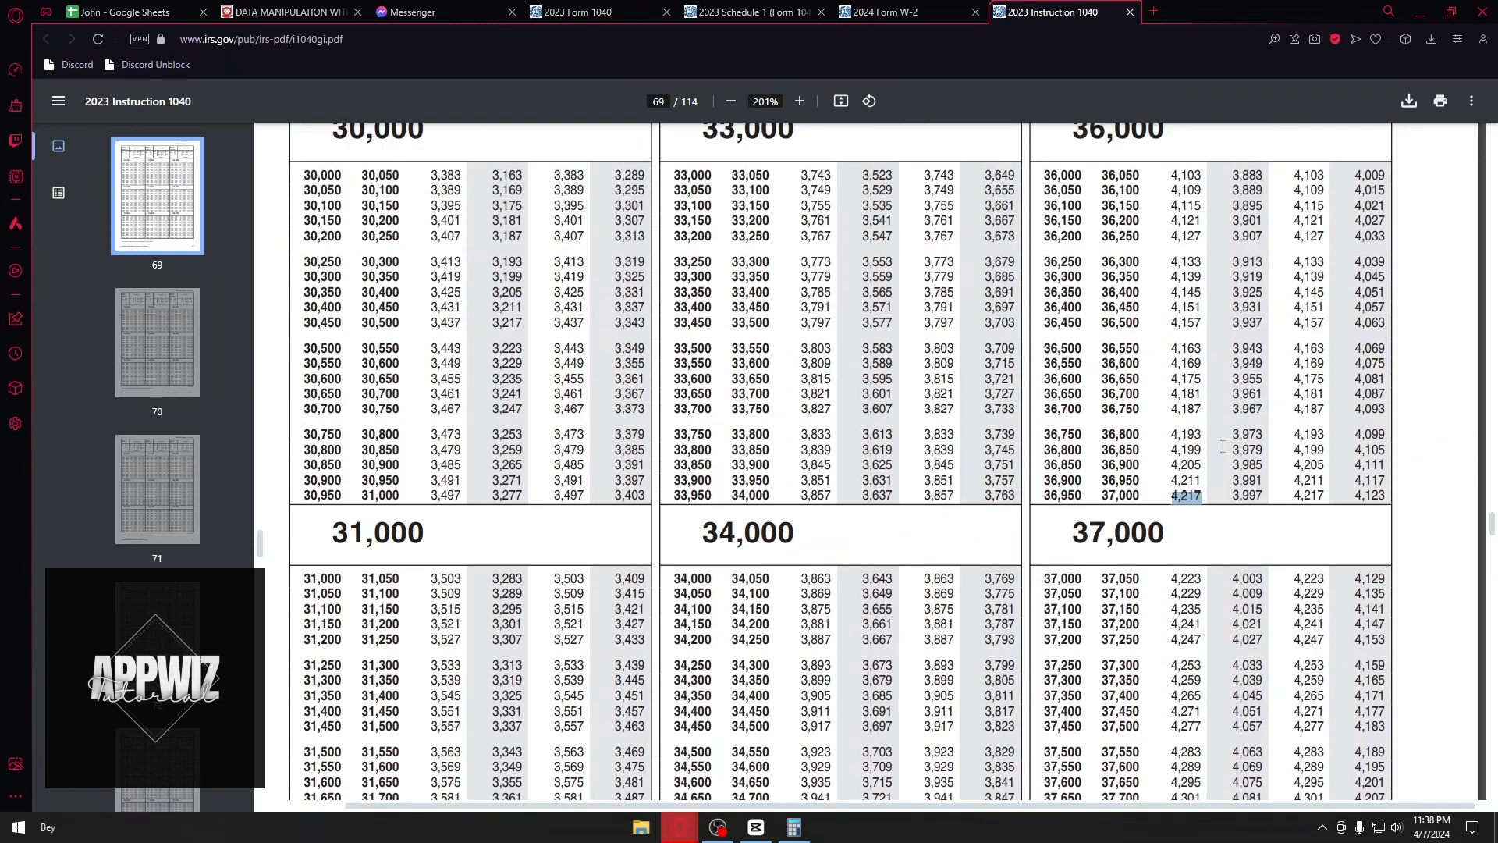
Enter the copied 4,217 as tax on line 16 of Form 1040
{"action": "left_click", "coordinate": [909, 11]}
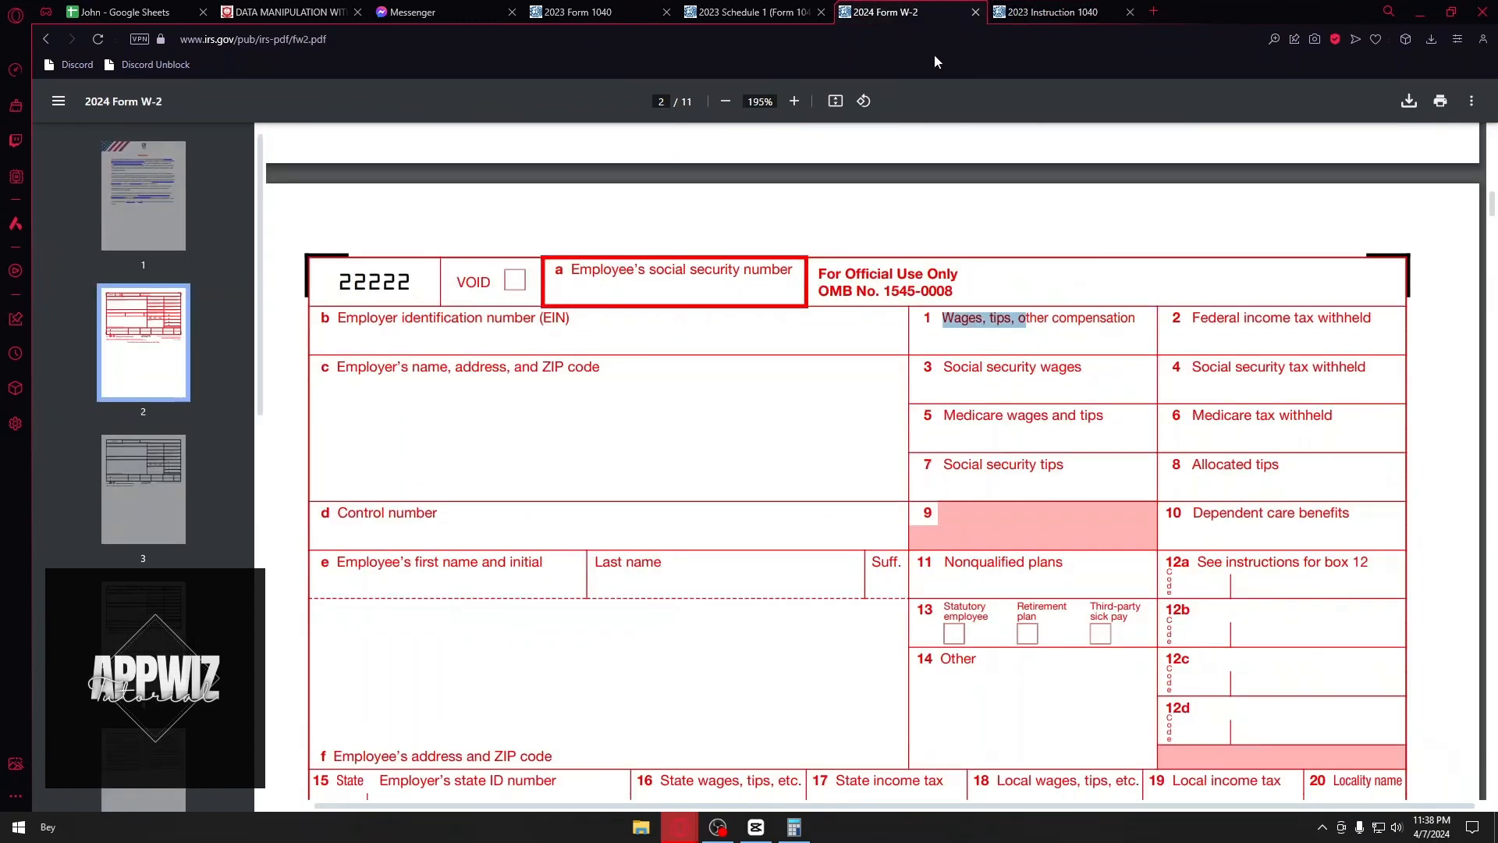
{"action": "left_click", "coordinate": [737, 11]}
{"action": "left_click", "coordinate": [588, 9]}
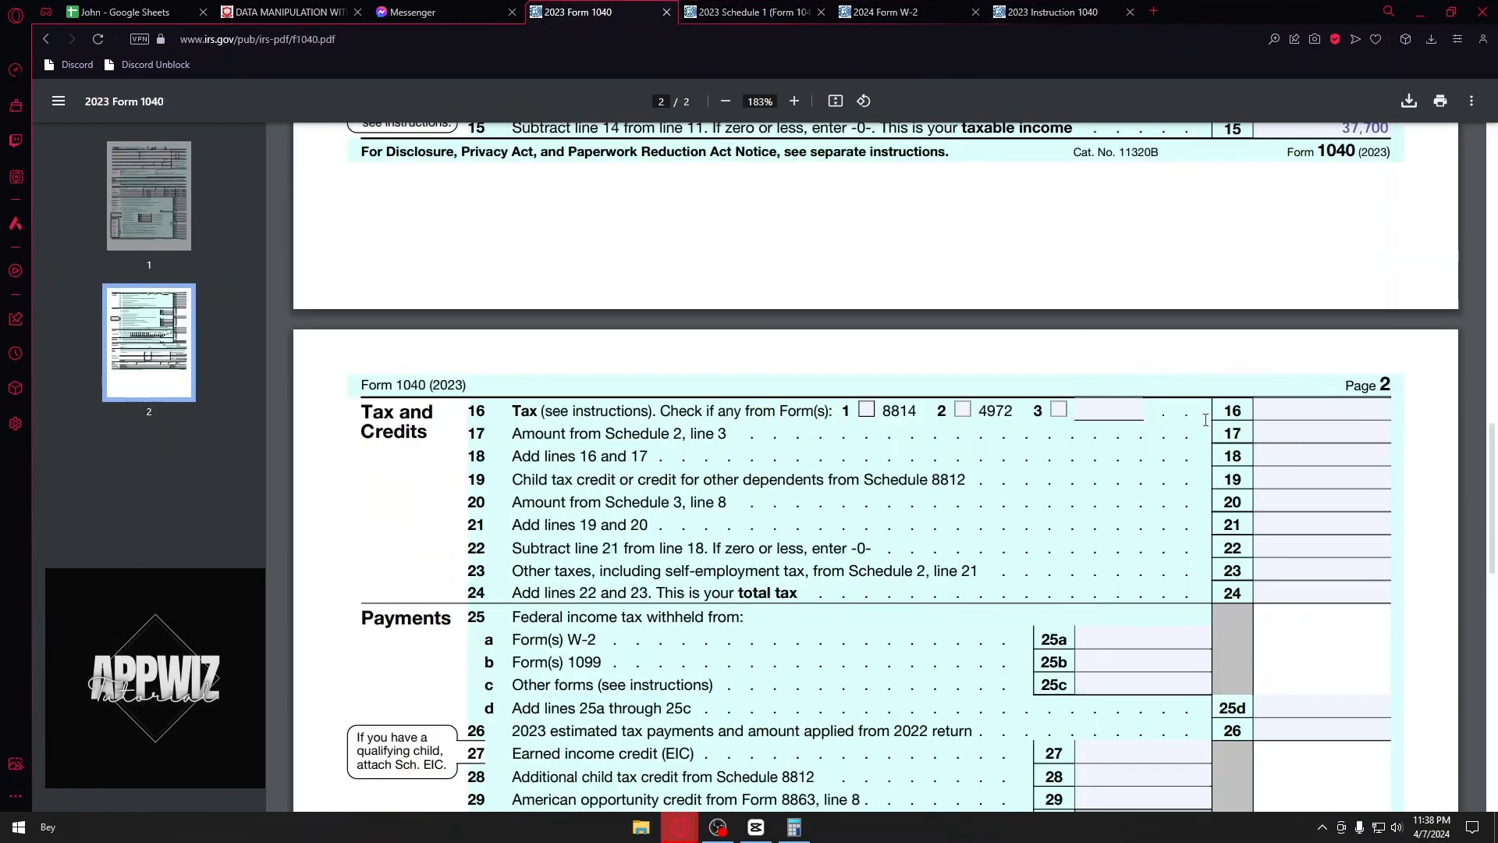
{"action": "left_click", "coordinate": [1302, 409]}
{"action": "key", "text": "ctrl+v"}
{"action": "scroll", "coordinate": [1313, 390], "scroll_direction": "down", "scroll_amount": 1}
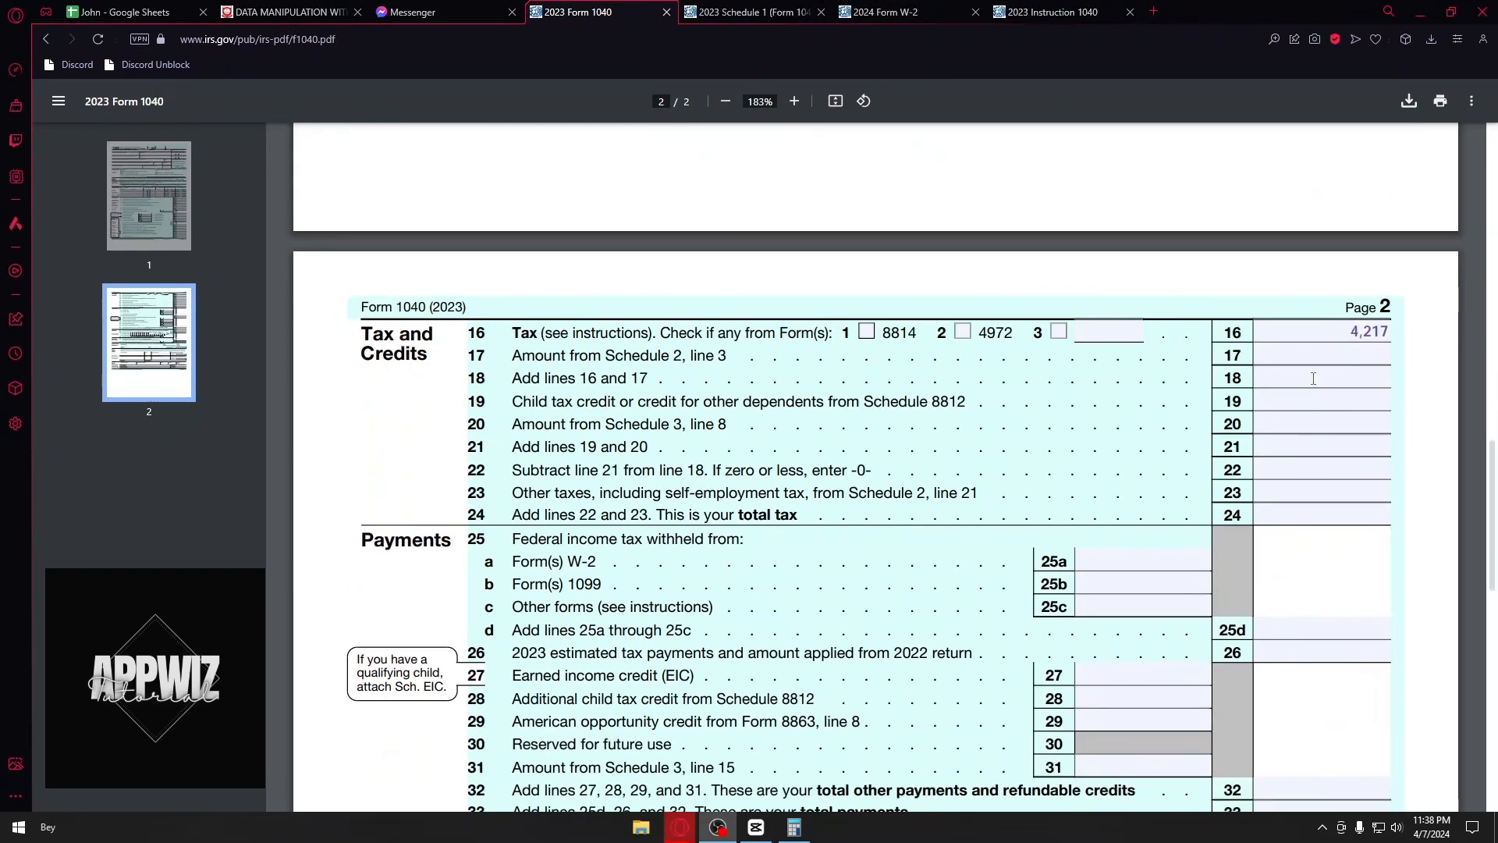
Enter 4,217 on line 18 as the sum of lines 16 and 17
{"action": "left_click", "coordinate": [1312, 378]}
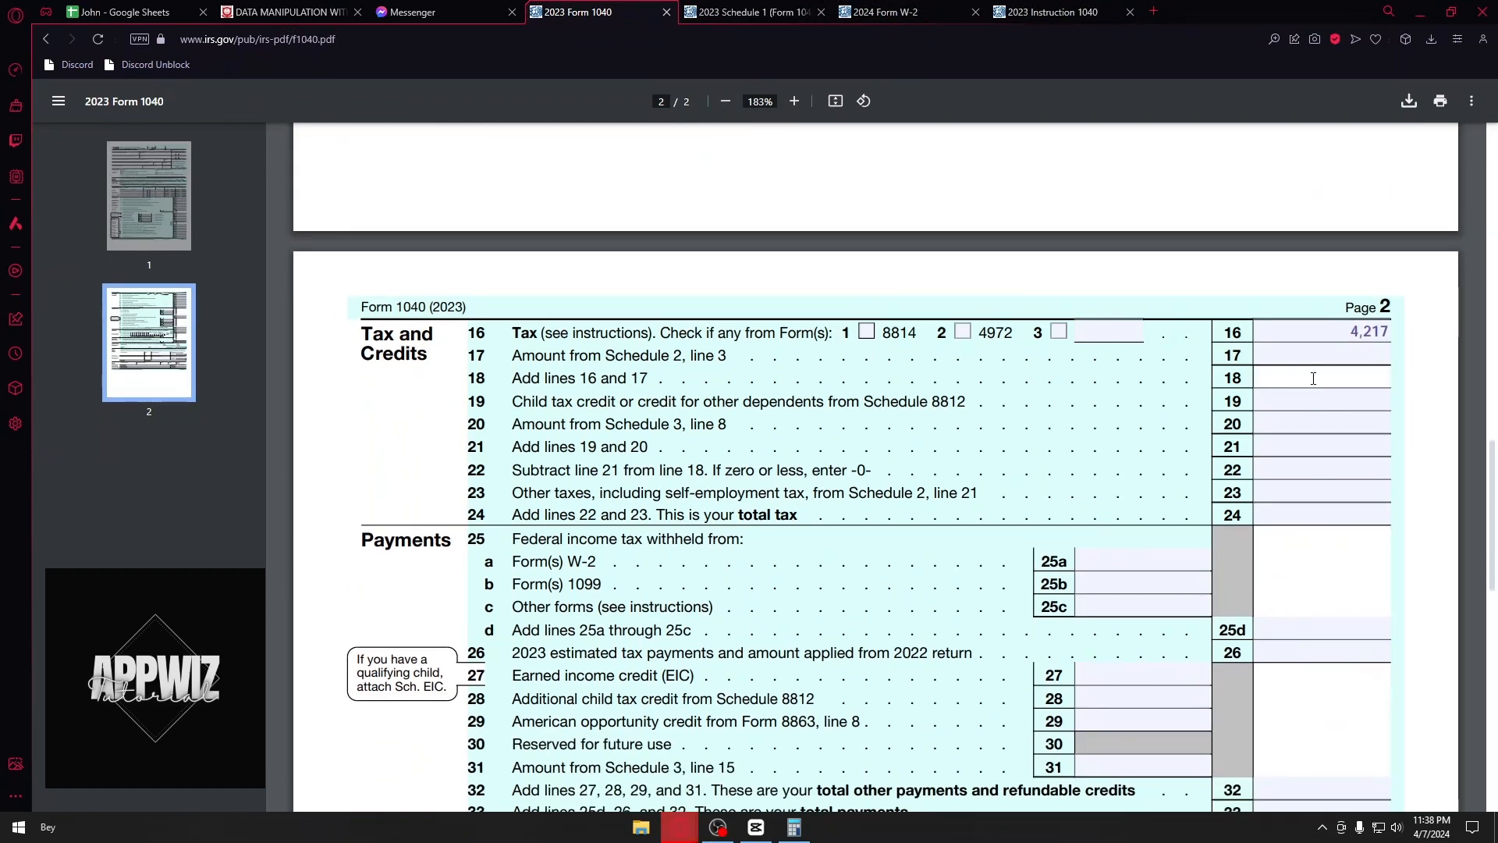
{"action": "key", "text": "ctrl+v"}
{"action": "left_click", "coordinate": [1242, 417]}
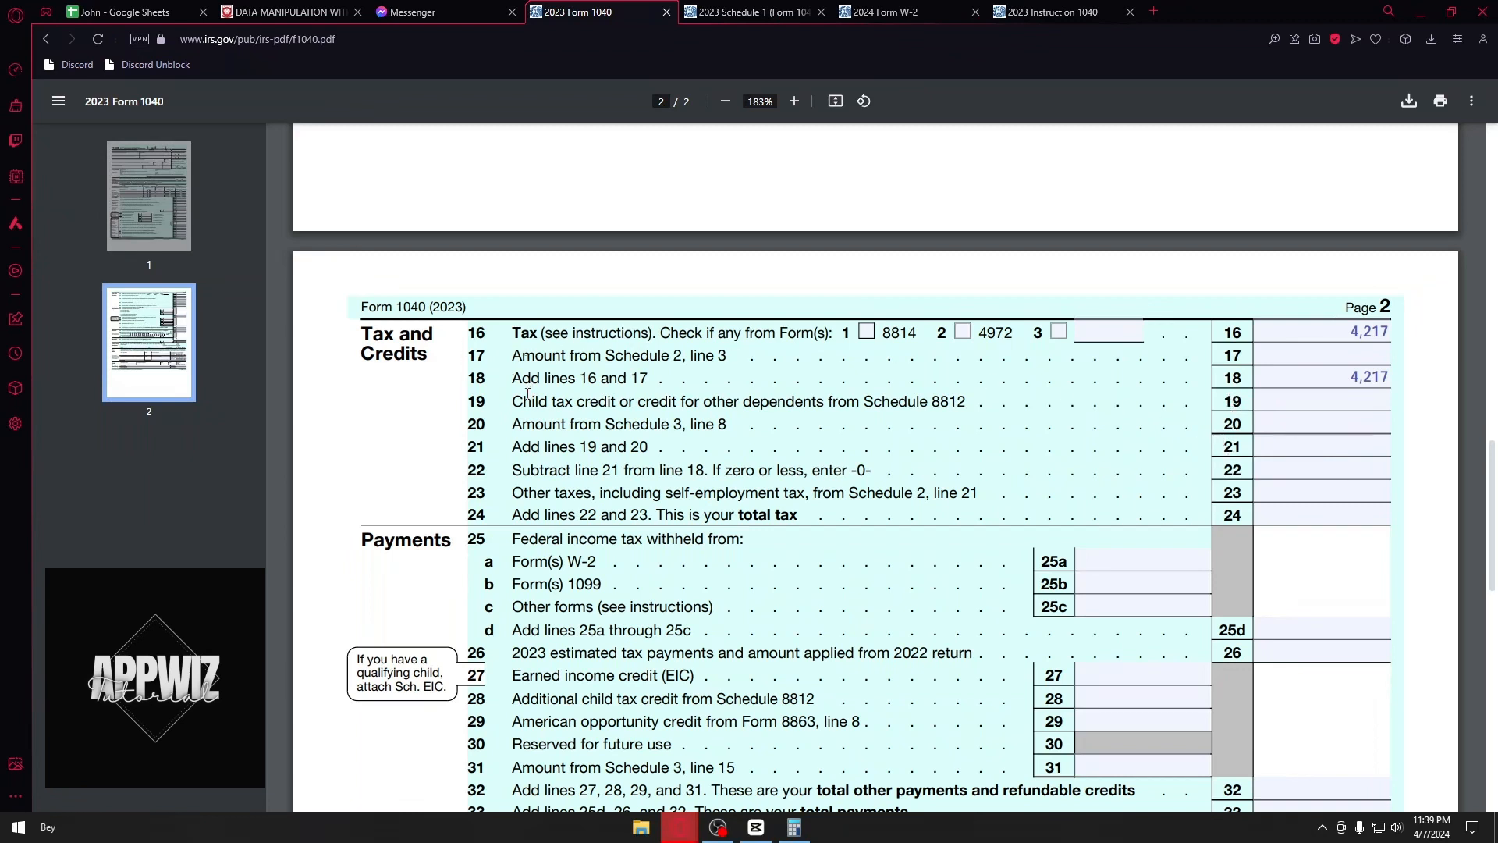
Review lines 19 to 21, and enter 4,217 both on line 22 and as total tax on line 24
{"action": "left_click_drag", "start_coordinate": [511, 402], "coordinate": [817, 446]}
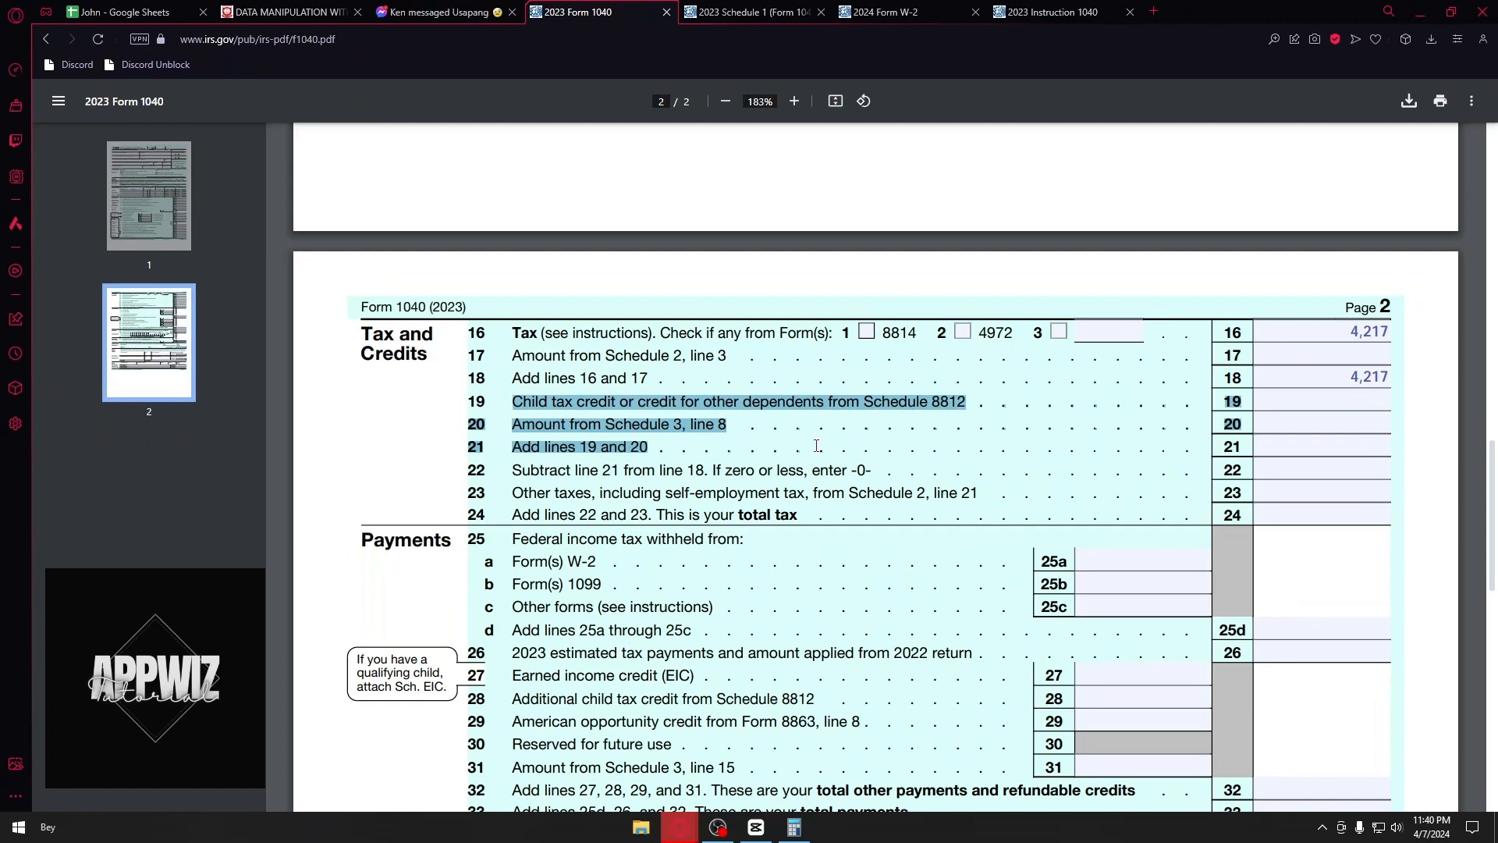
{"action": "left_click_drag", "start_coordinate": [466, 470], "coordinate": [490, 475]}
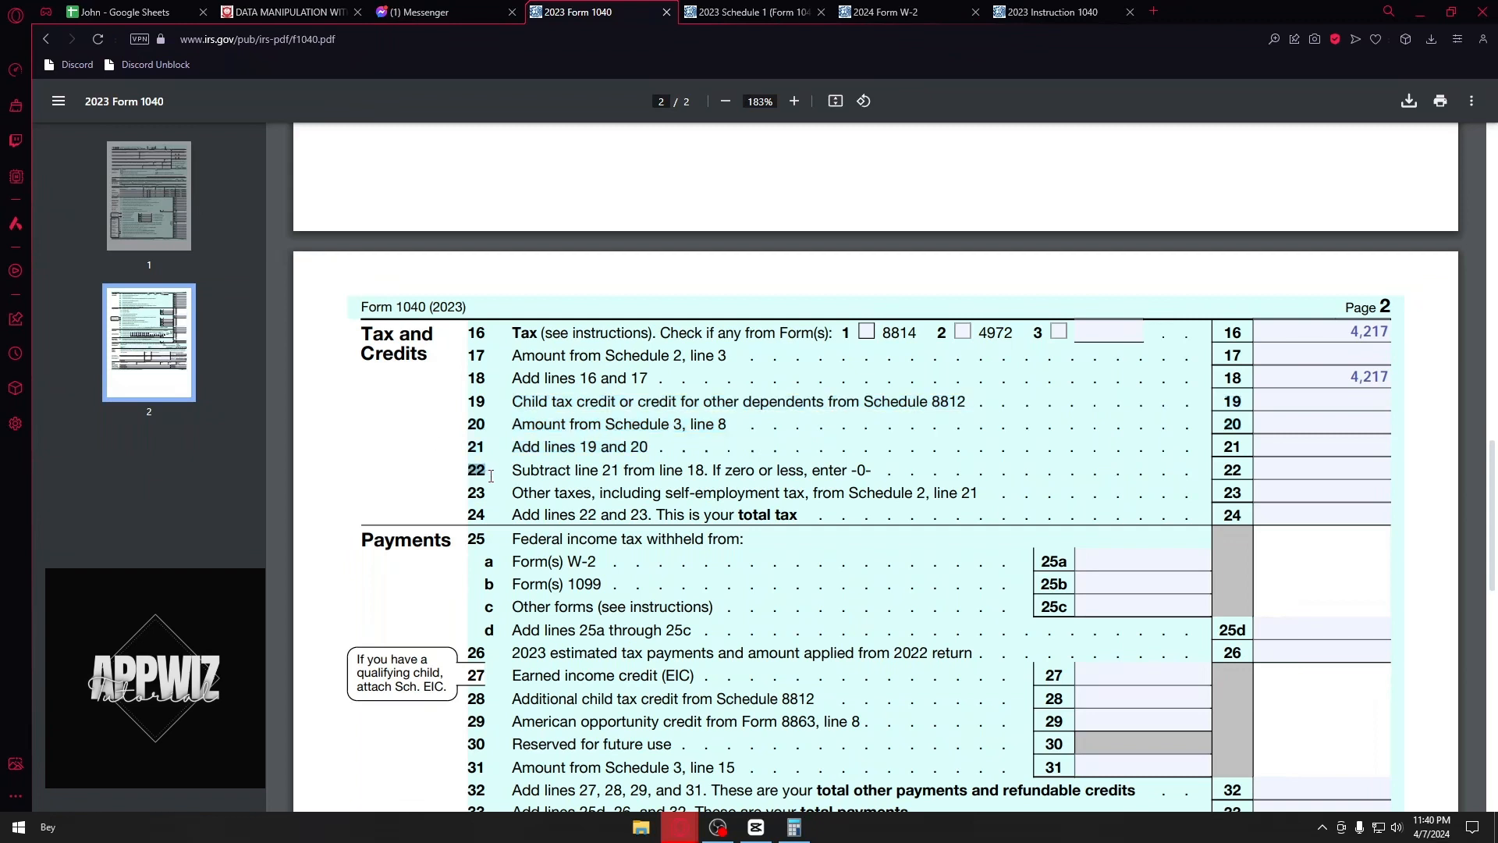
{"action": "left_click", "coordinate": [1308, 475]}
{"action": "type", "text": "4,217"}
{"action": "left_click", "coordinate": [1360, 512]}
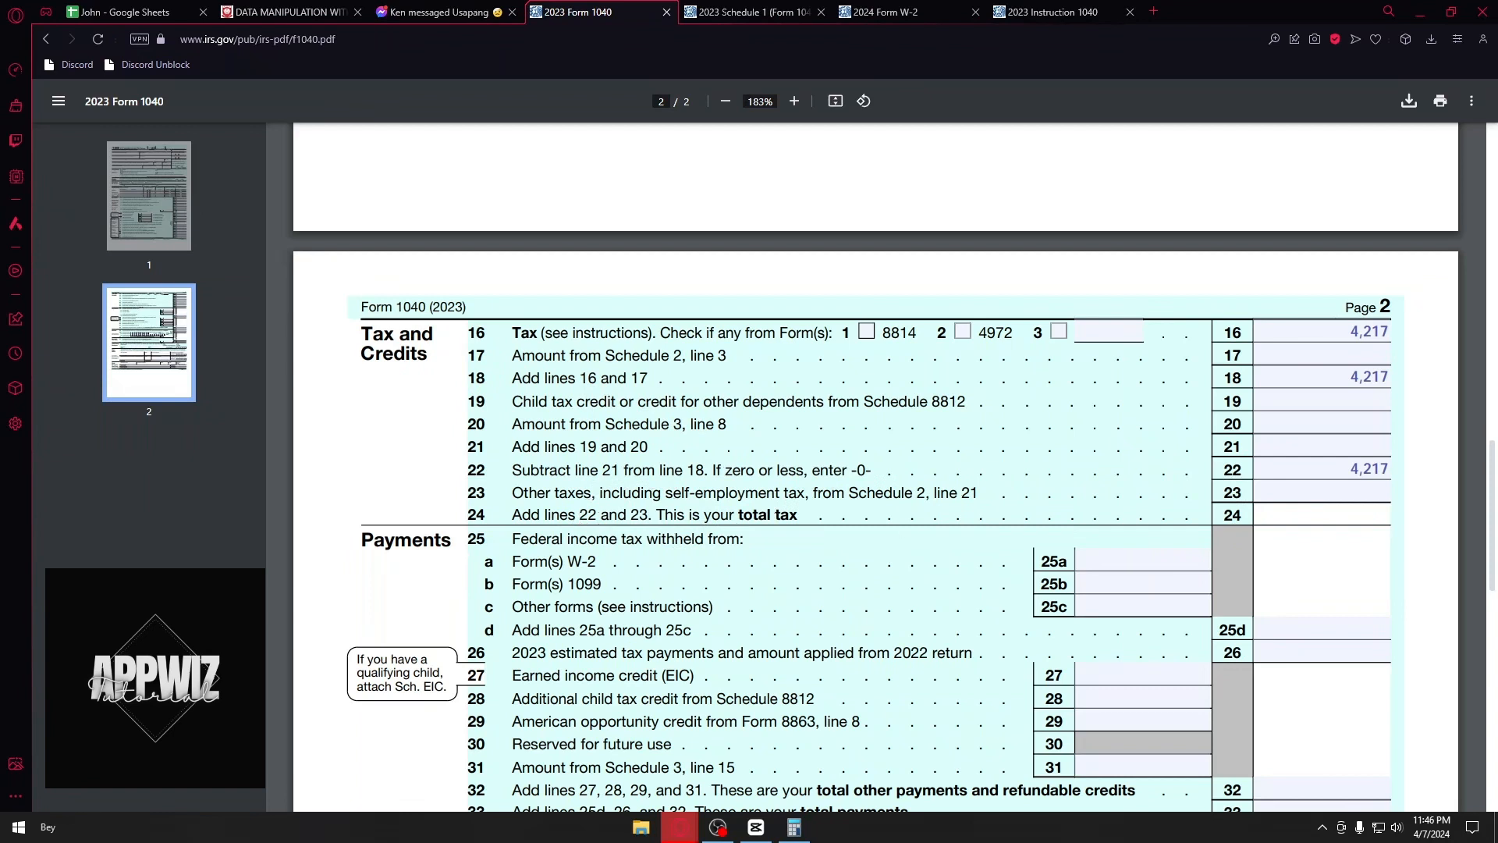
{"action": "type", "text": "4,217"}
Read line 25 on federal income tax withheld and its line 25a for Form W-2
{"action": "scroll", "coordinate": [1096, 476], "scroll_direction": "down", "scroll_amount": 1}
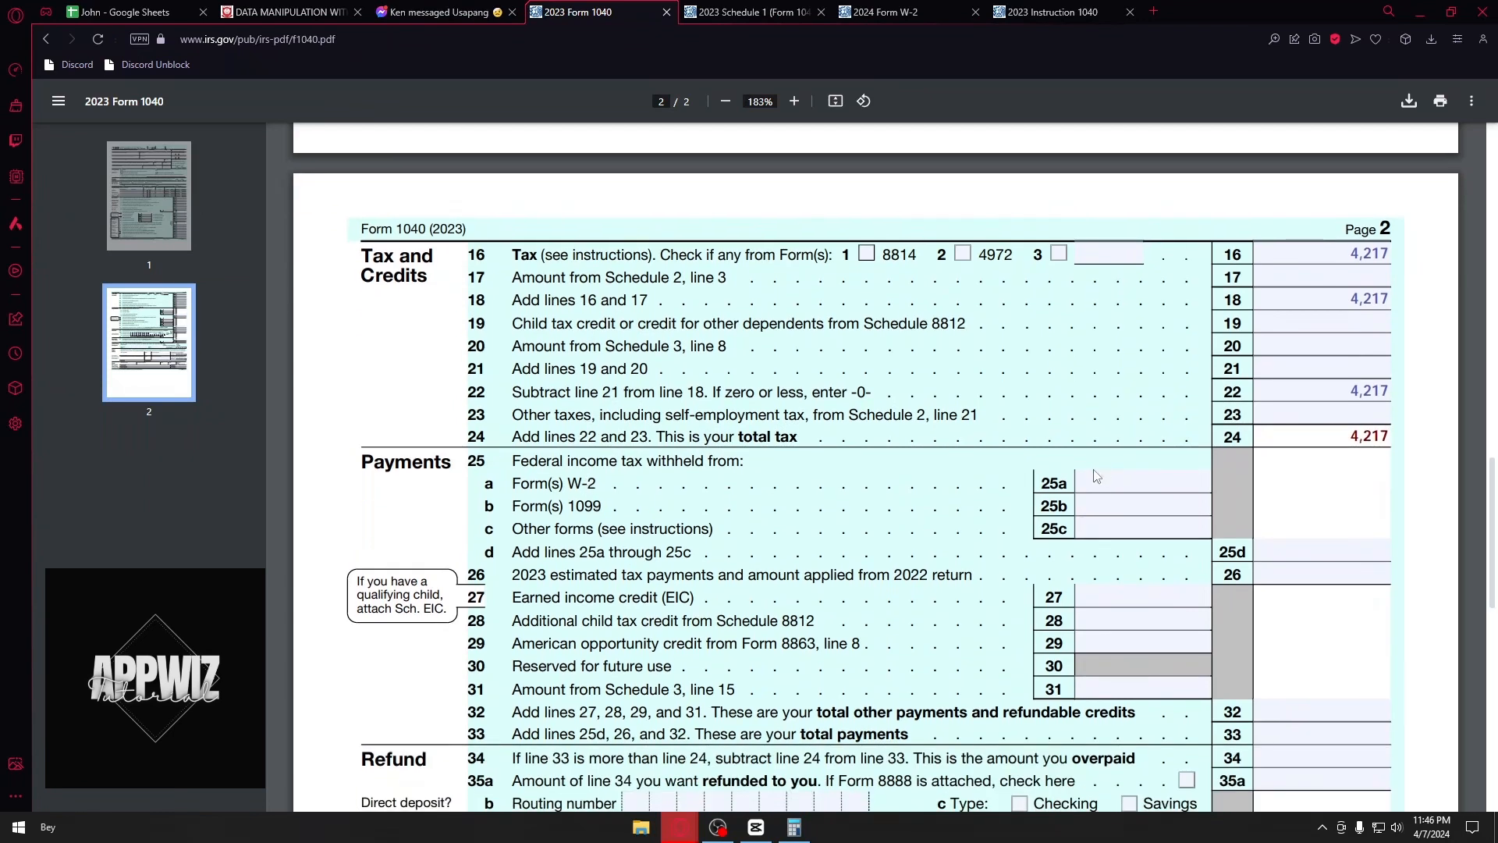
{"action": "left_click_drag", "start_coordinate": [529, 461], "coordinate": [715, 462]}
{"action": "left_click", "coordinate": [713, 465]}
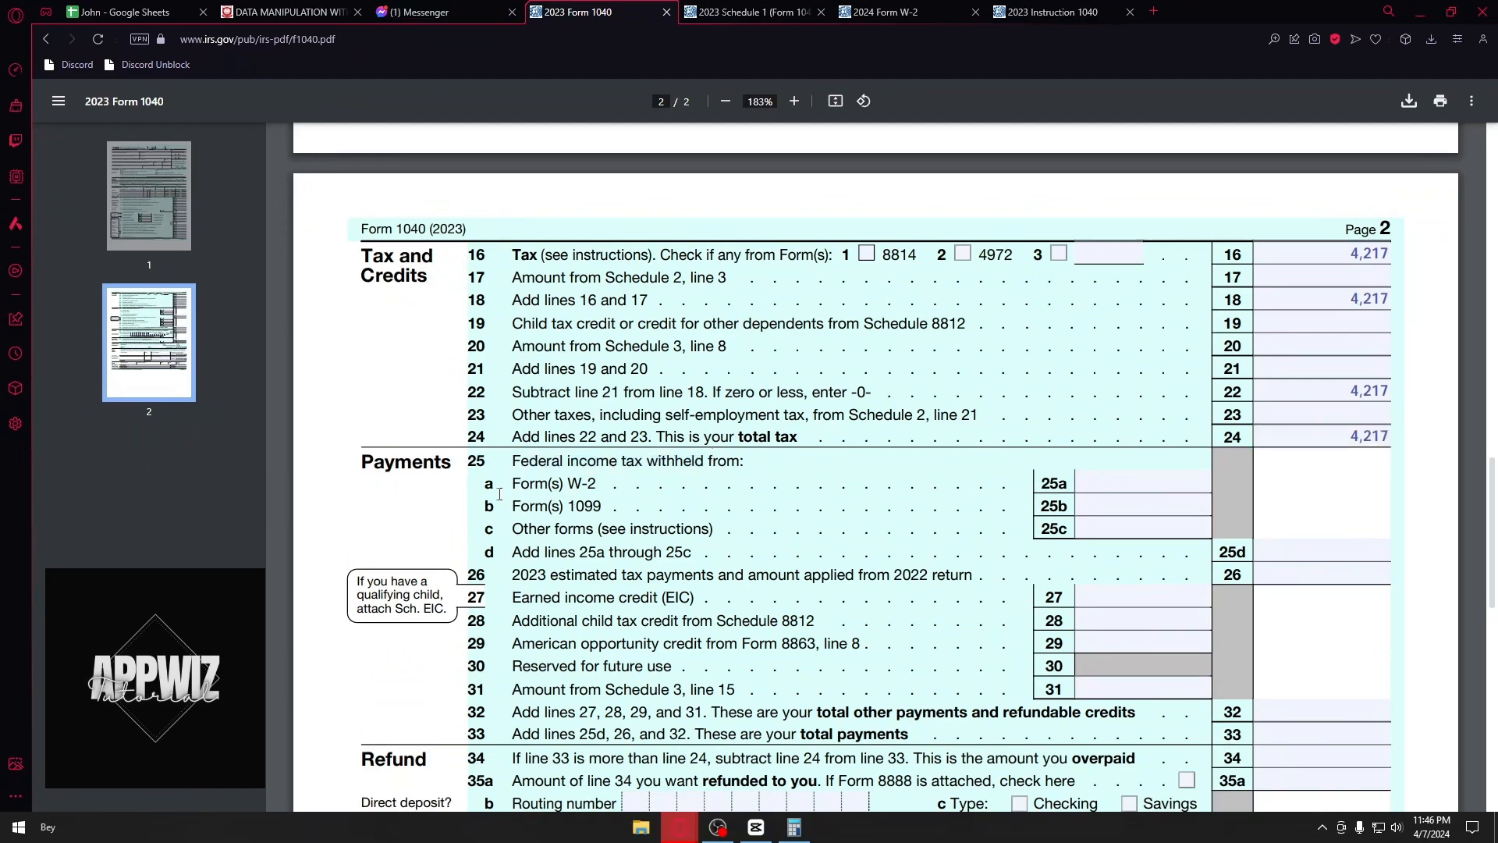
{"action": "left_click_drag", "start_coordinate": [514, 485], "coordinate": [596, 485]}
{"action": "left_click", "coordinate": [599, 480]}
Place the Form W-2 document next to Form 1040 and examine its box 2, Federal income tax withheld
{"action": "left_click", "coordinate": [788, 7]}
{"action": "left_click", "coordinate": [888, 7]}
{"action": "left_click_drag", "start_coordinate": [916, 7], "coordinate": [789, 8]}
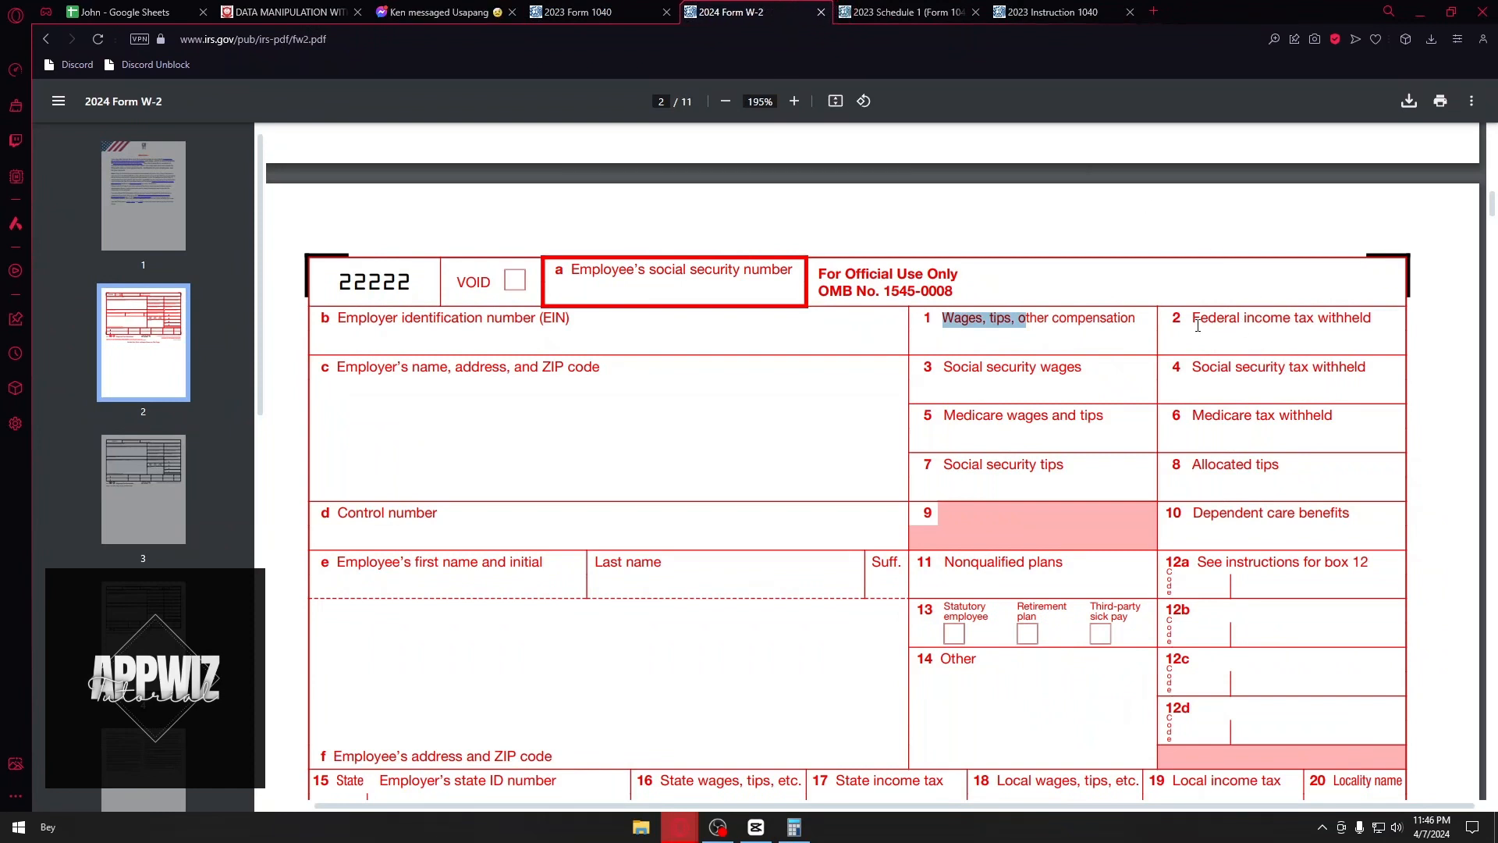
{"action": "left_click_drag", "start_coordinate": [1192, 317], "coordinate": [1362, 317]}
{"action": "left_click", "coordinate": [1341, 313]}
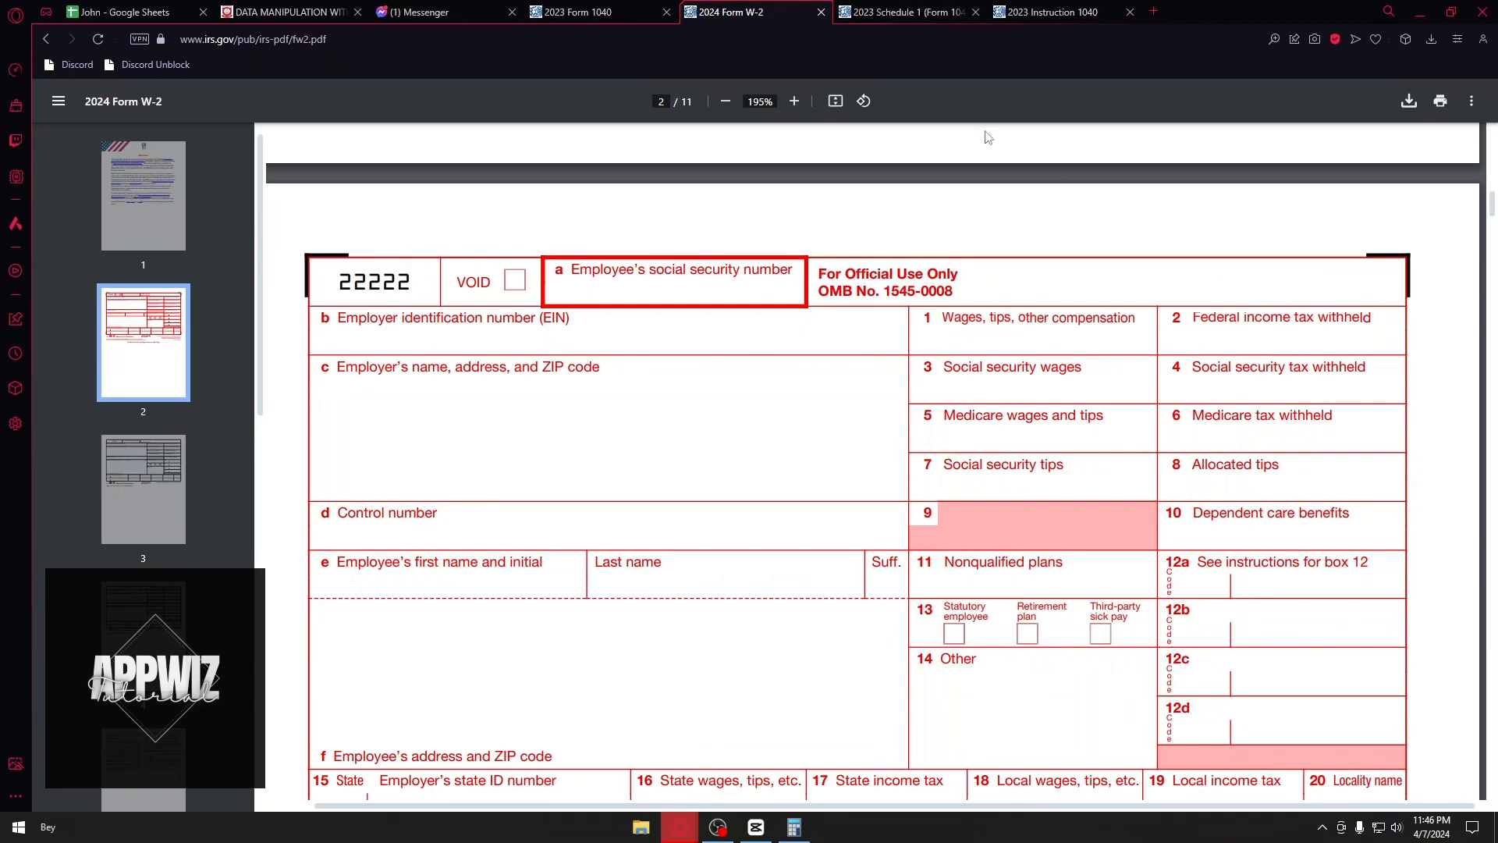
Return to the 2023 Form 1040 and enter 5098 on line 25a as the Form W-2 federal income tax withheld
{"action": "left_click", "coordinate": [581, 11]}
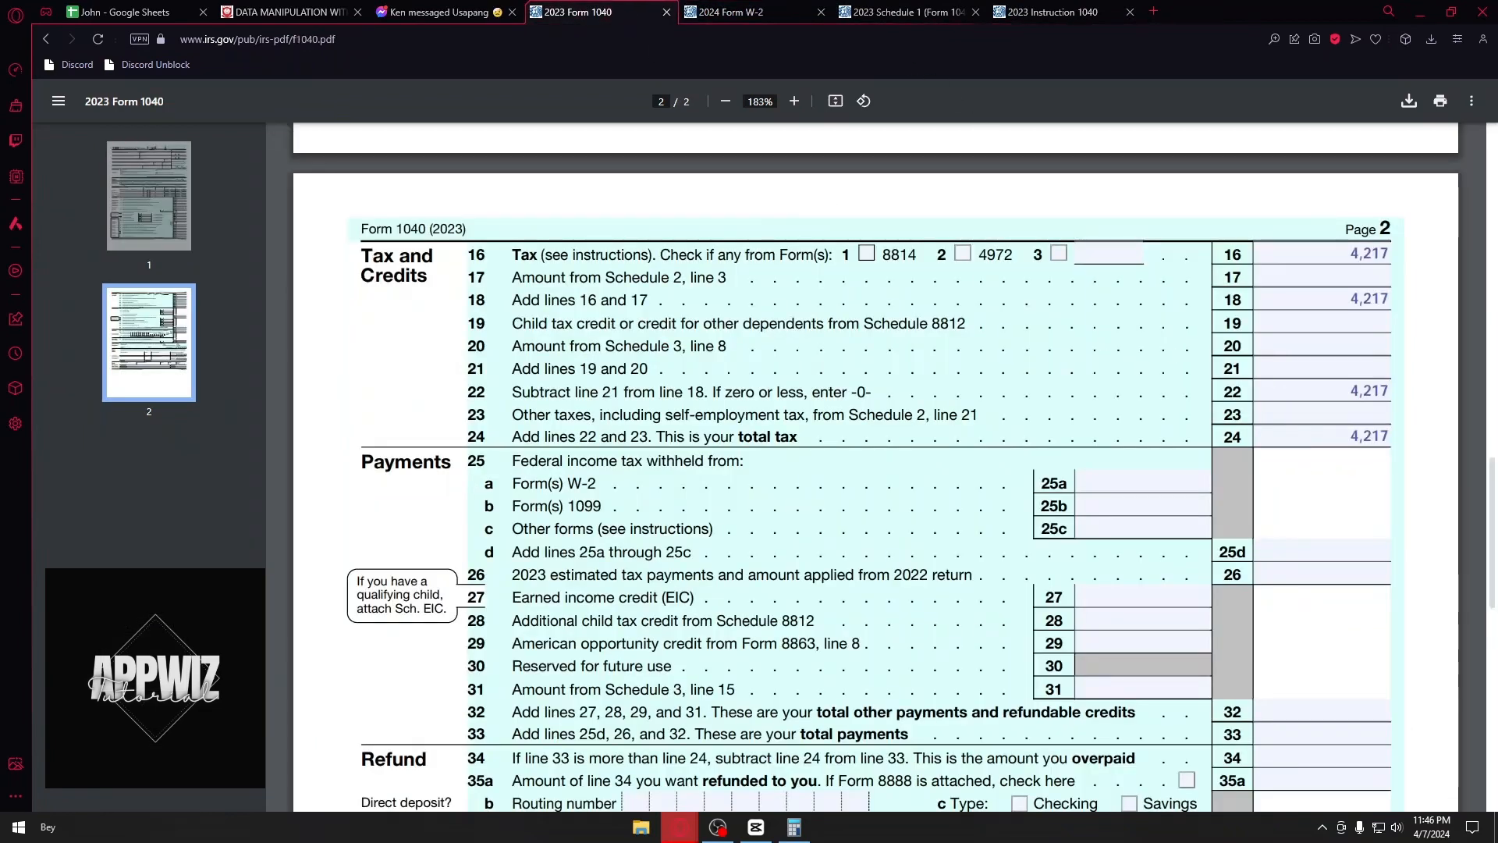
{"action": "left_click", "coordinate": [1145, 480]}
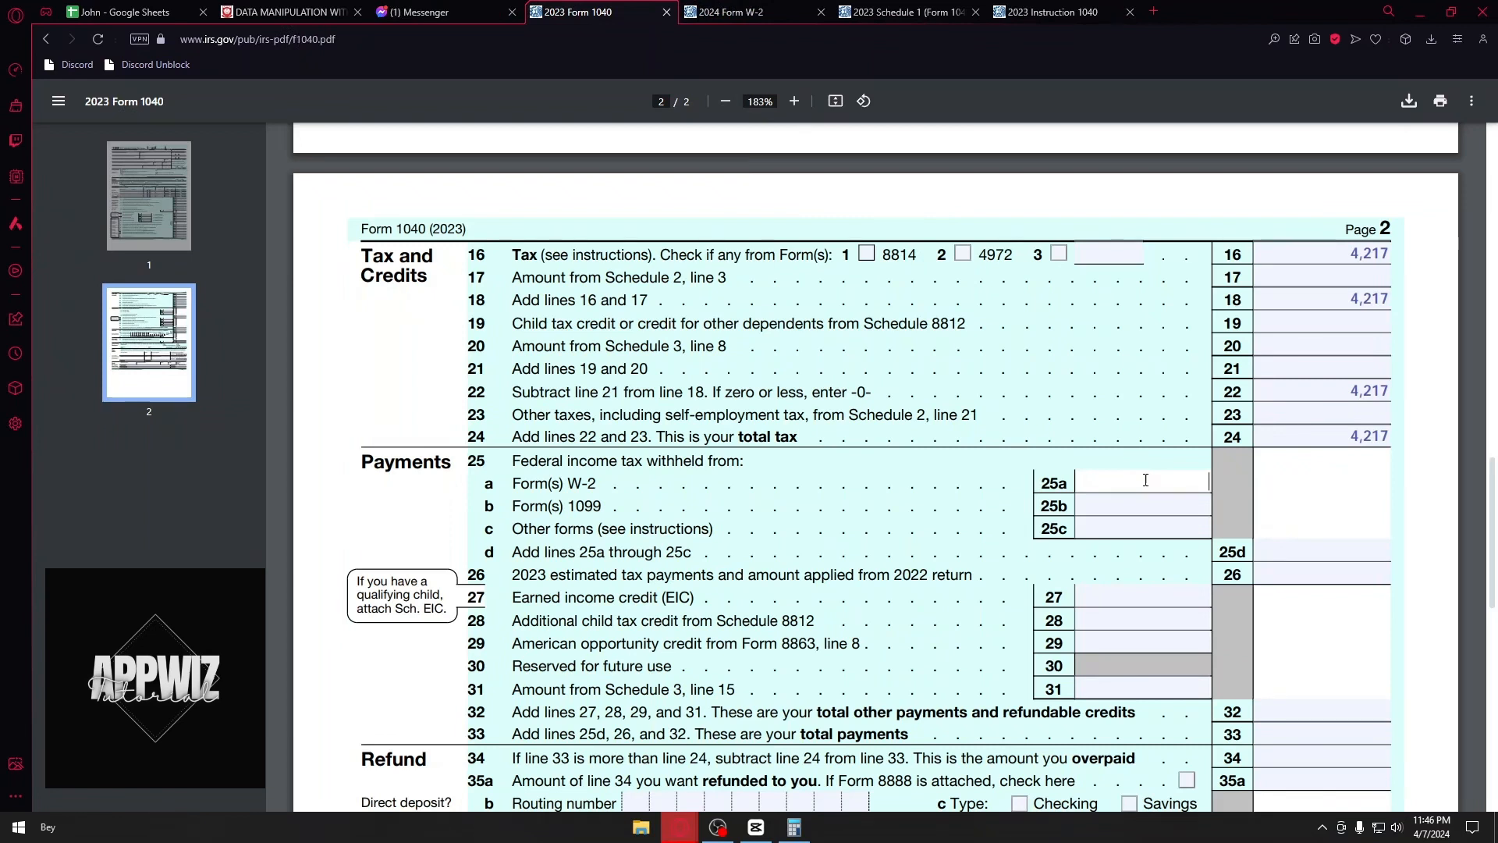
{"action": "type", "text": "5098"}
Review lines 25b and 25c, and enter 5098 on line 25d as the sum of lines 25a through 25c
{"action": "left_click_drag", "start_coordinate": [550, 485], "coordinate": [615, 505]}
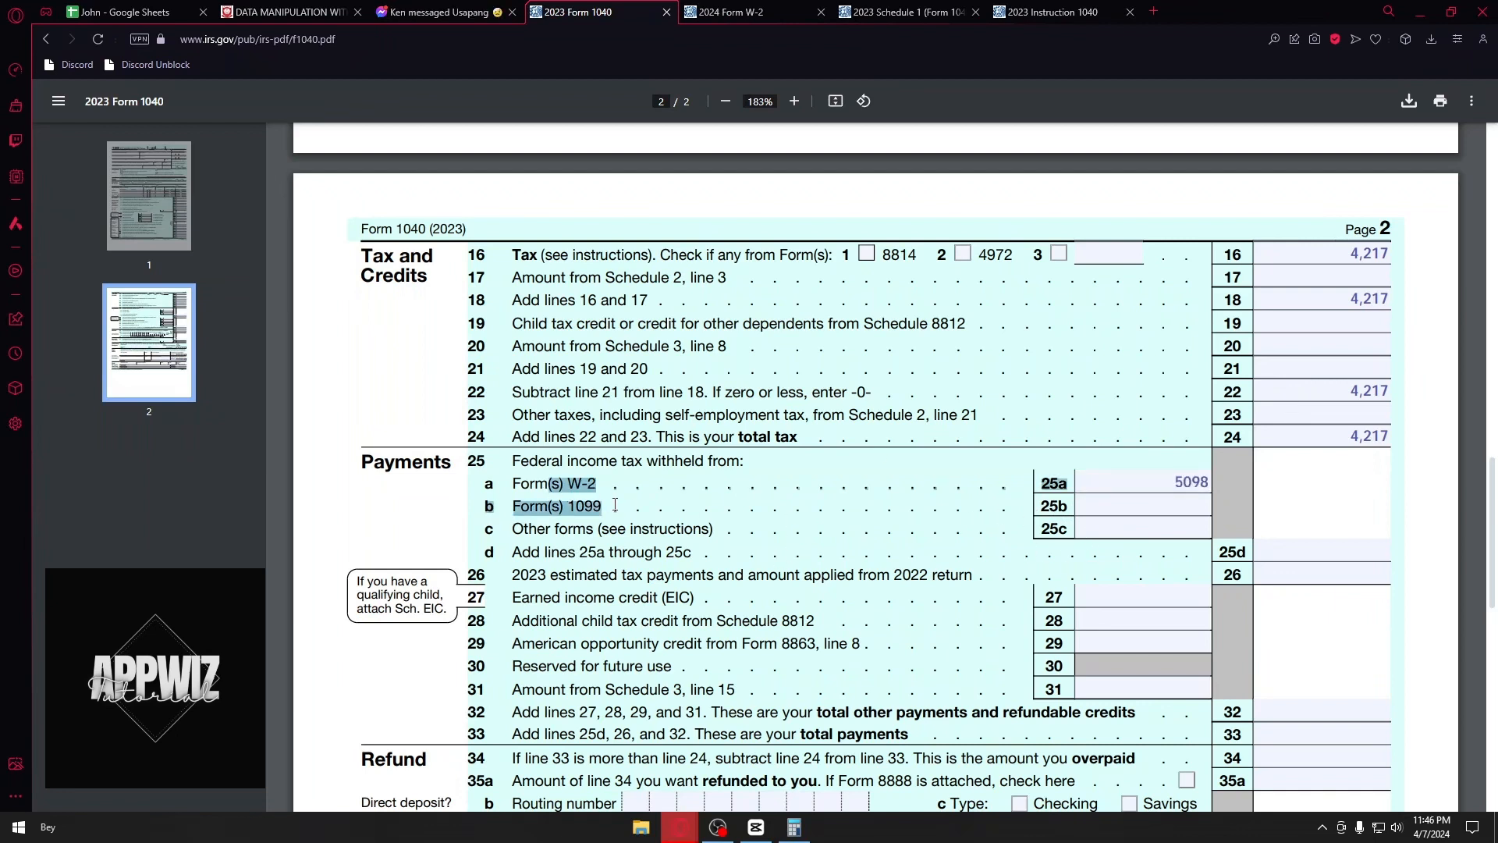
{"action": "left_click", "coordinate": [542, 524]}
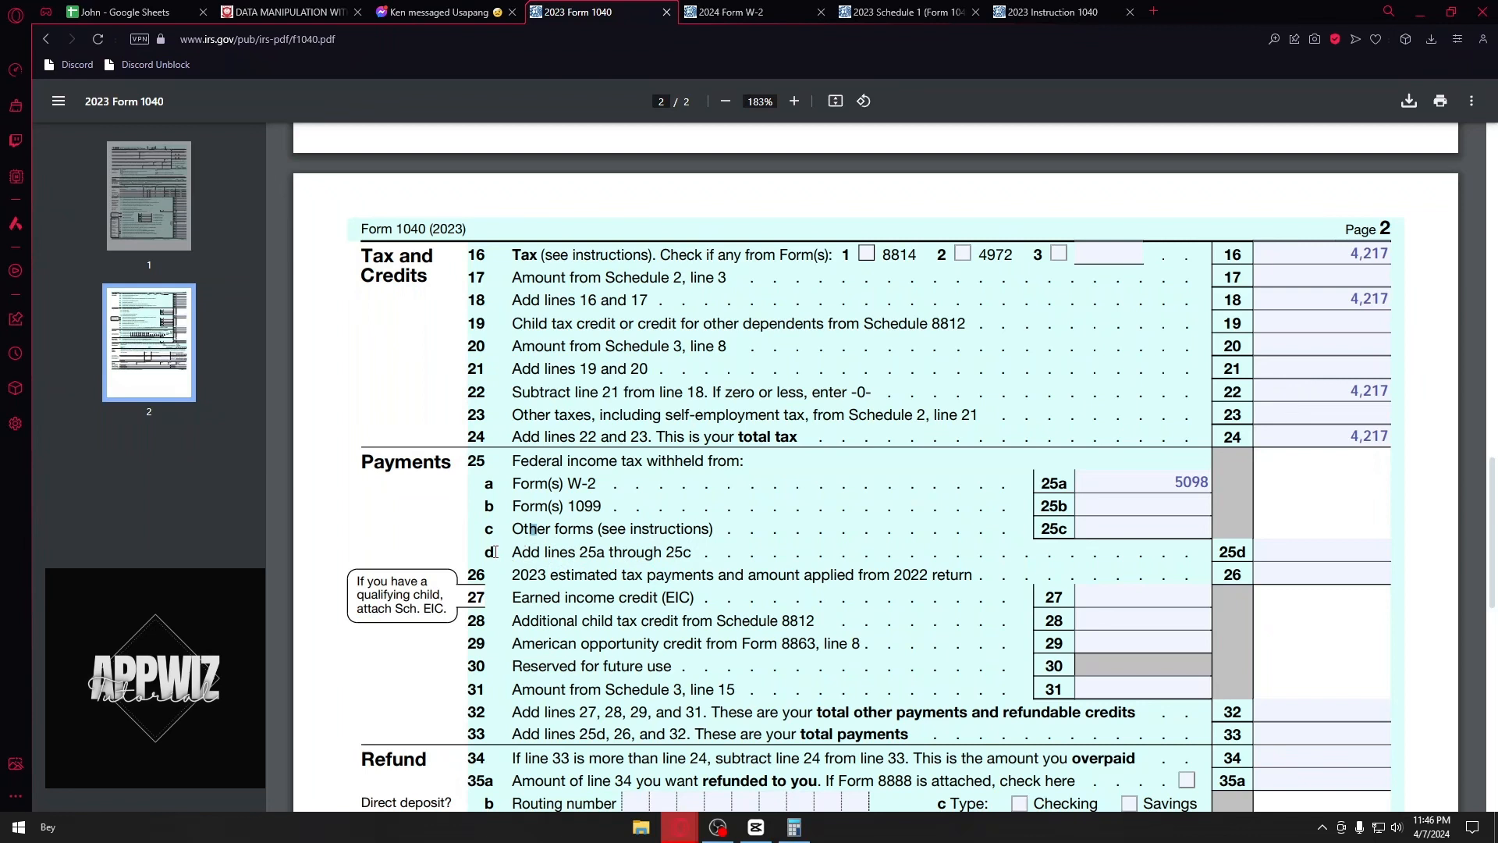
{"action": "left_click_drag", "start_coordinate": [509, 552], "coordinate": [1257, 549]}
{"action": "left_click", "coordinate": [1225, 554]}
{"action": "left_click", "coordinate": [1176, 481]}
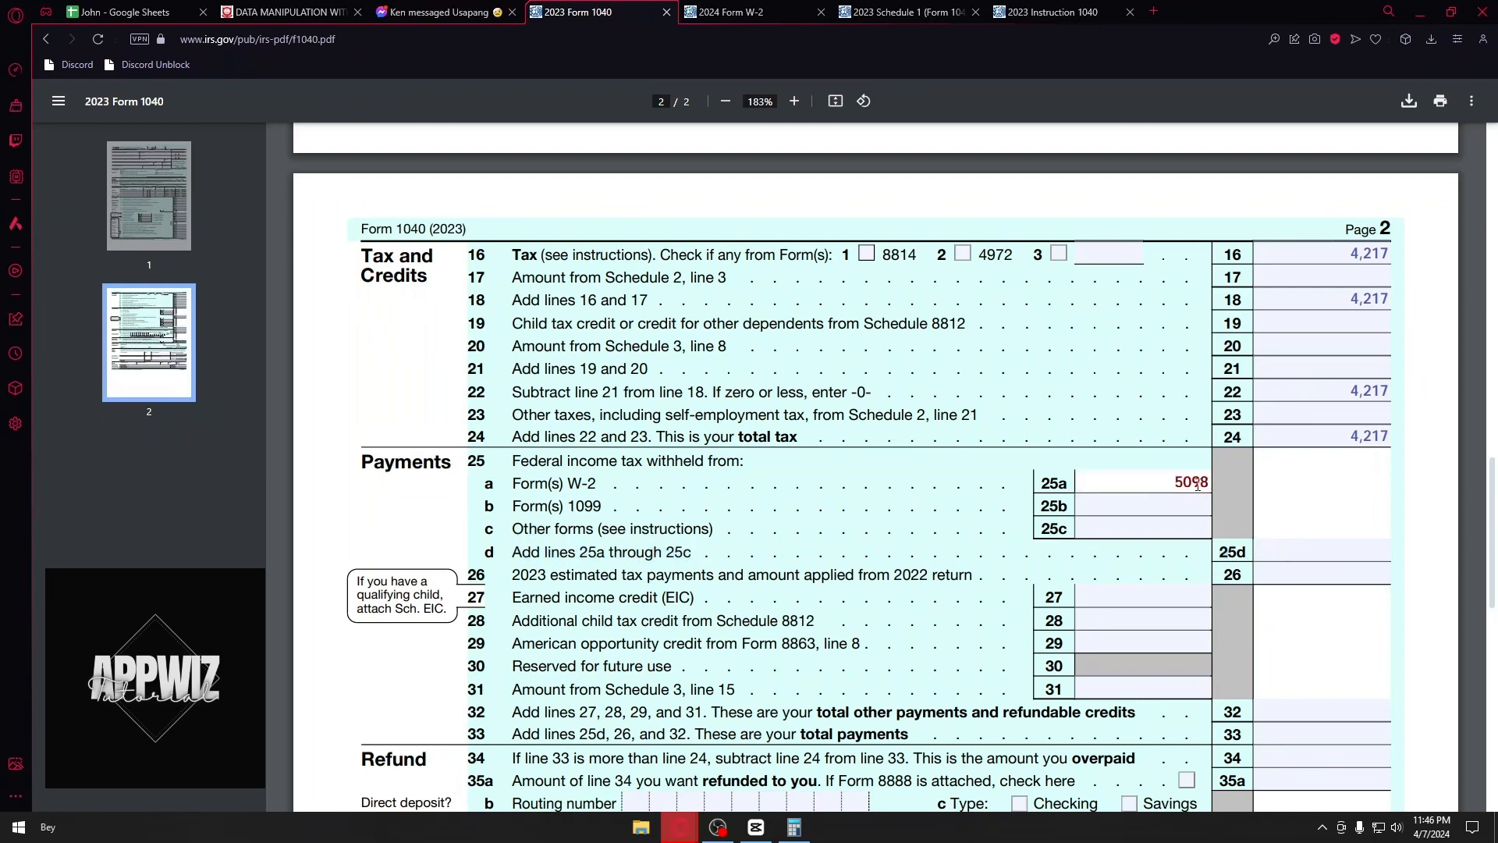
{"action": "left_click", "coordinate": [1295, 552]}
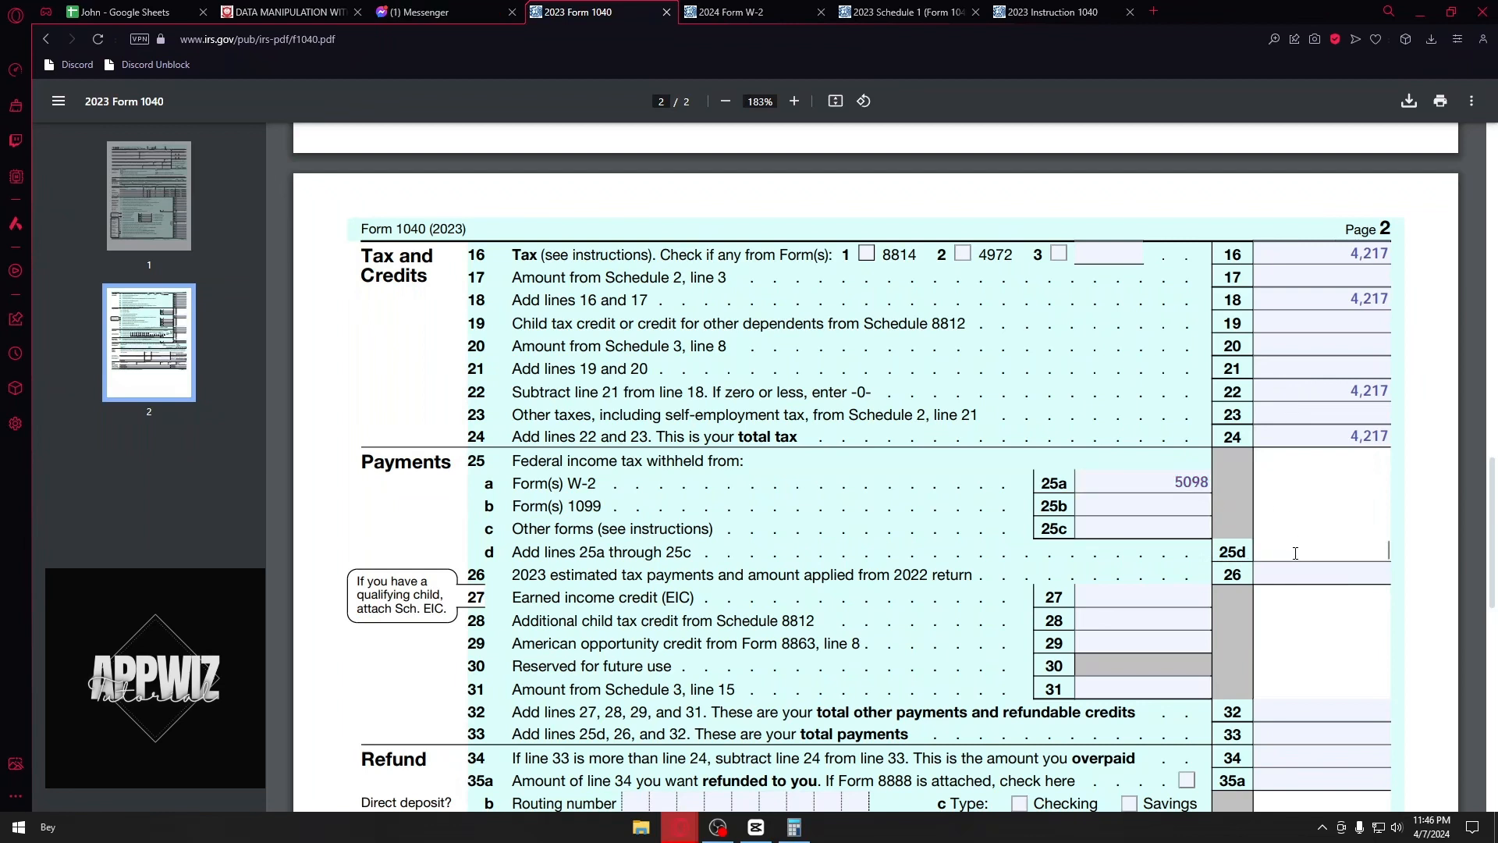
{"action": "type", "text": "5098"}
Review the credits on lines 27 to 29, and enter 5098 on line 33 as total payments
{"action": "scroll", "coordinate": [1291, 551], "scroll_direction": "down", "scroll_amount": 2}
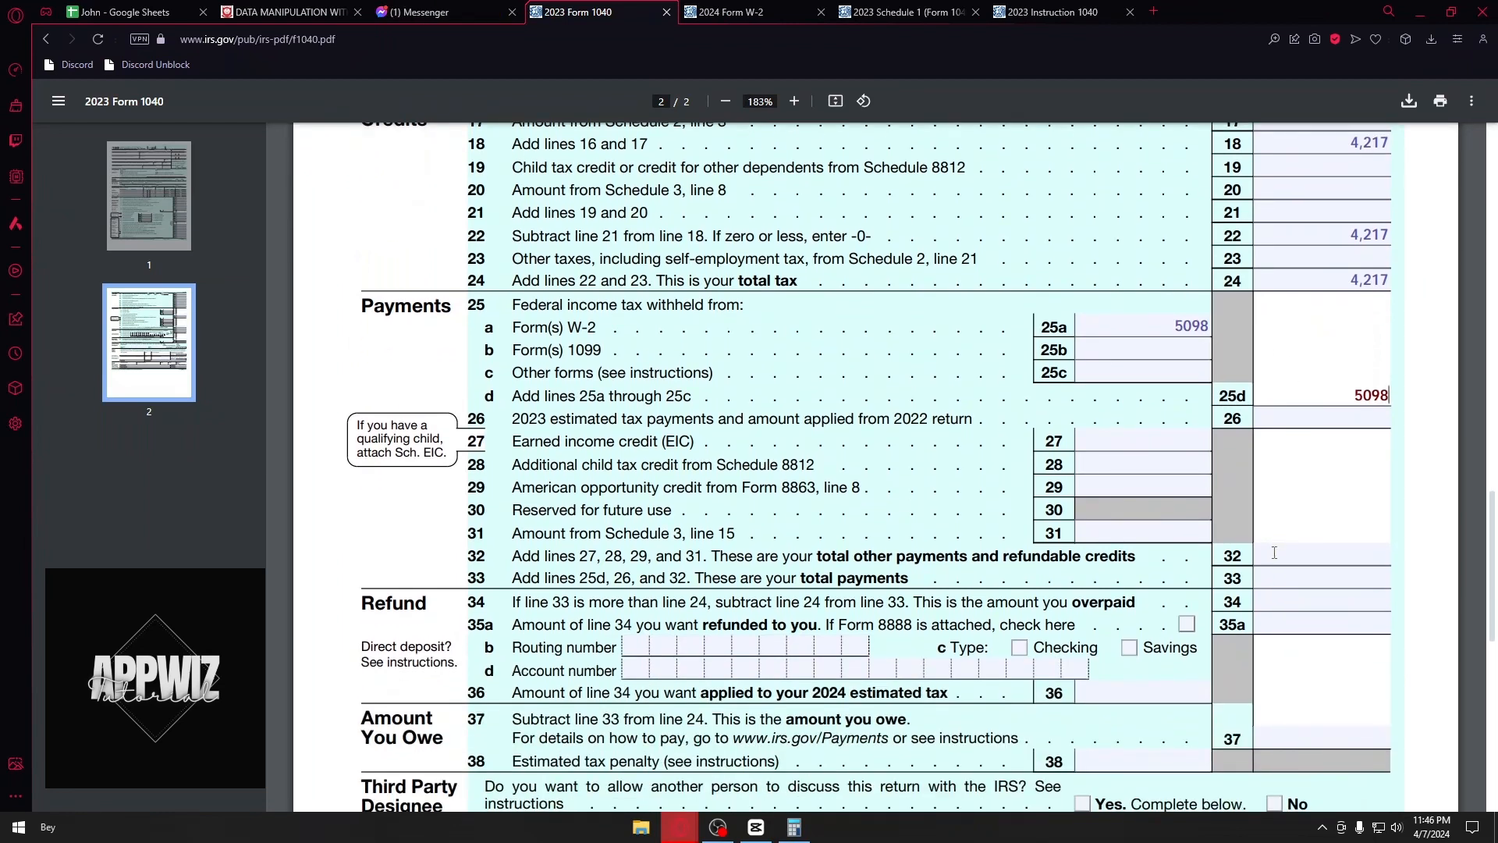
{"action": "left_click_drag", "start_coordinate": [522, 578], "coordinate": [644, 577]}
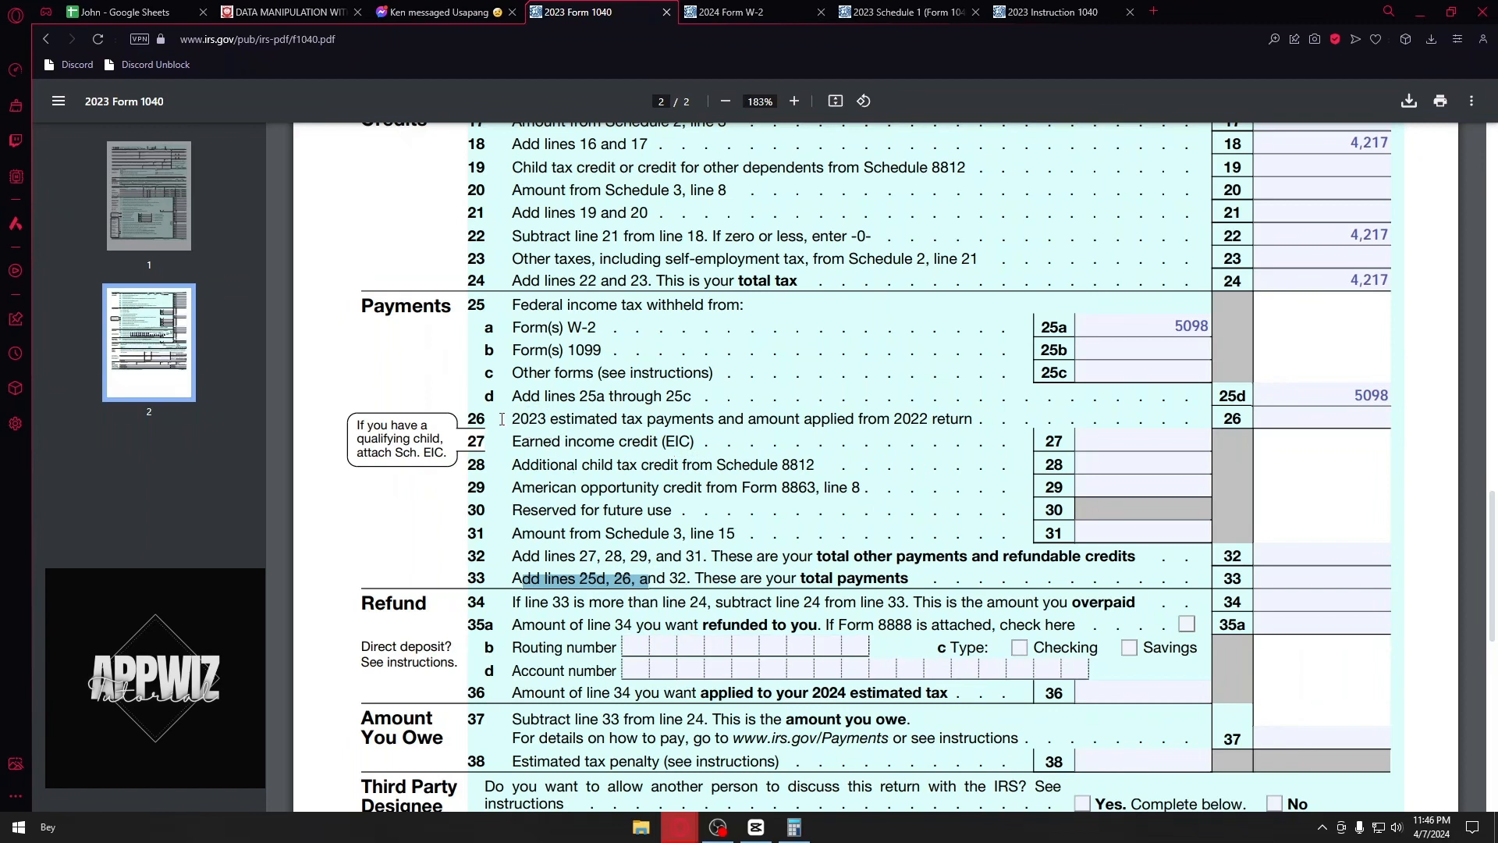
{"action": "left_click_drag", "start_coordinate": [508, 441], "coordinate": [956, 488]}
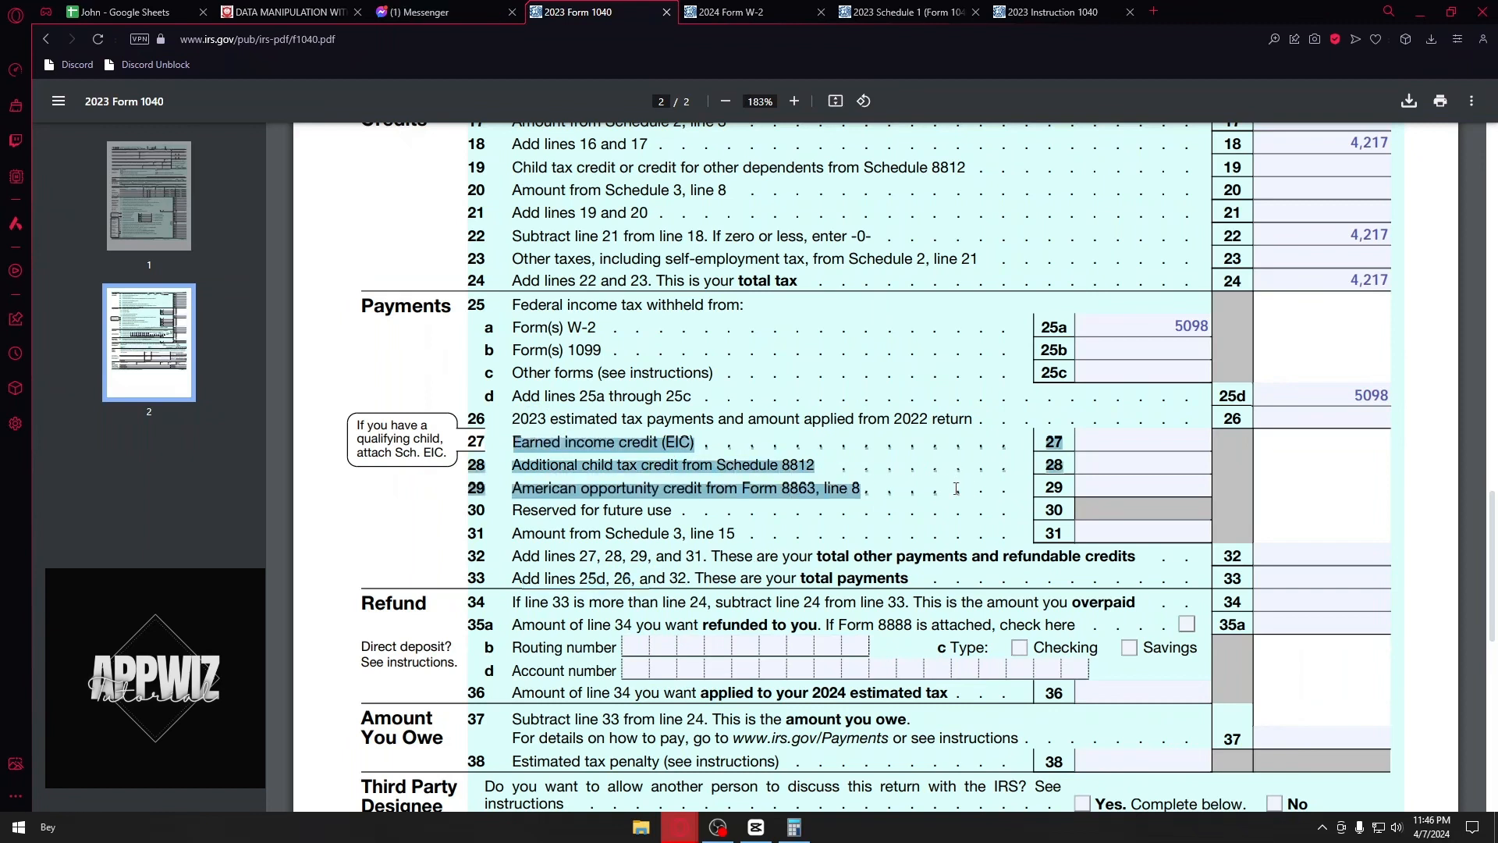
{"action": "left_click_drag", "start_coordinate": [582, 465], "coordinate": [683, 465]}
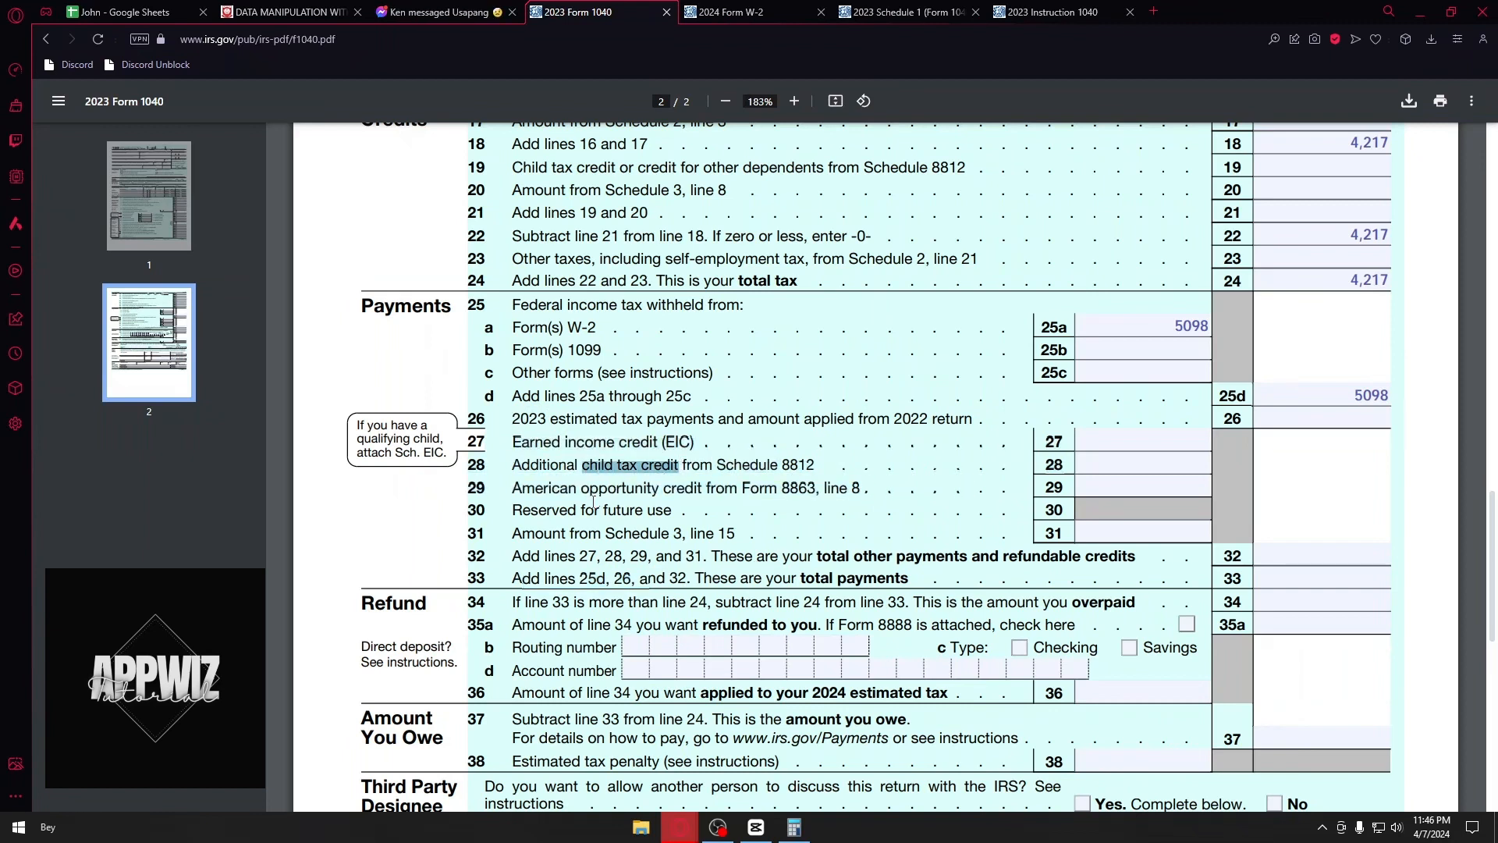
{"action": "left_click_drag", "start_coordinate": [508, 489], "coordinate": [712, 488]}
{"action": "left_click", "coordinate": [717, 481]}
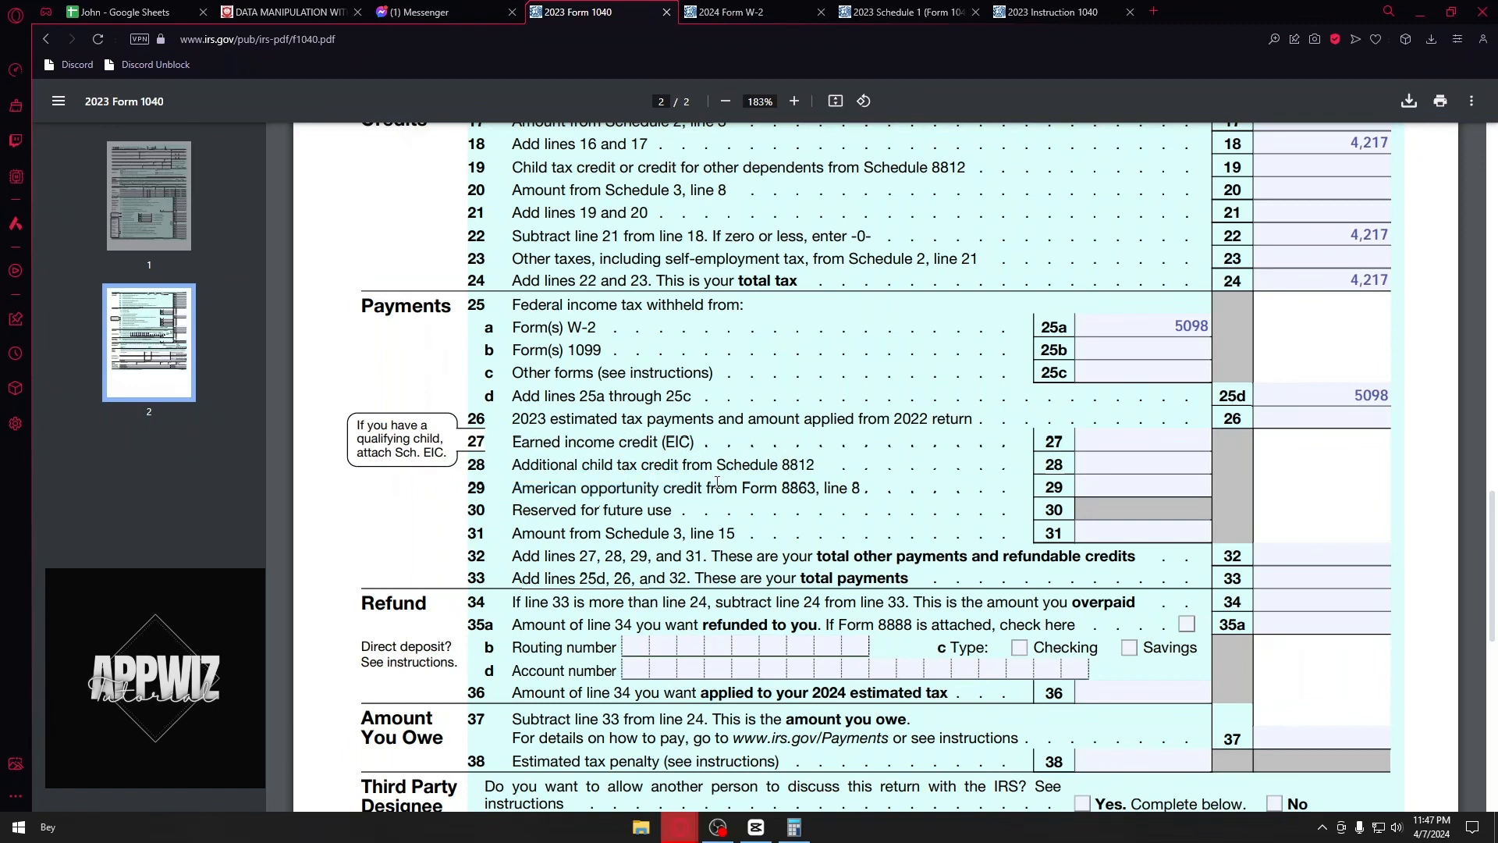
{"action": "left_click", "coordinate": [1279, 581]}
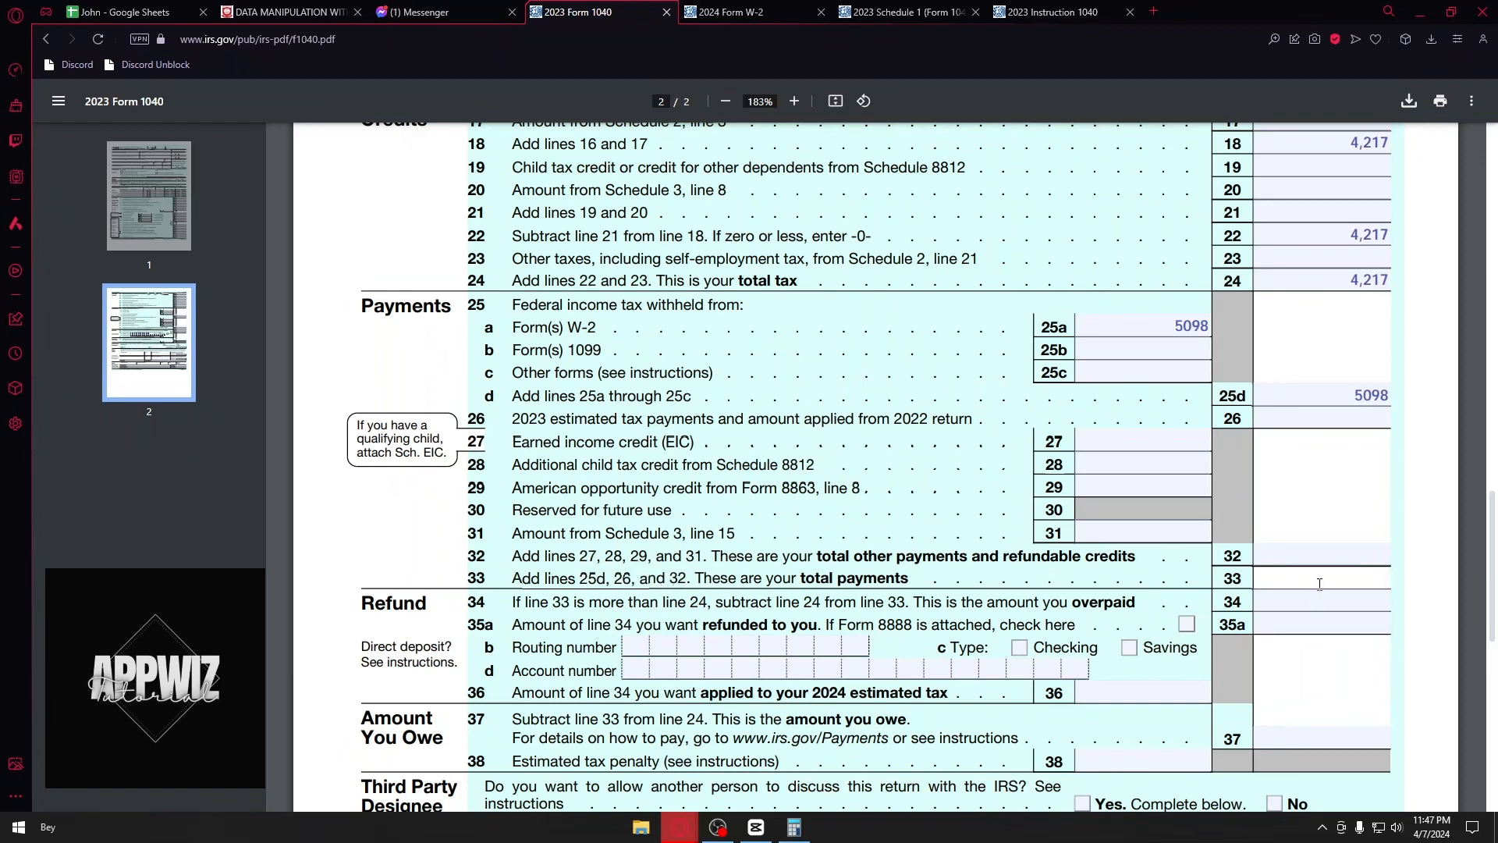
{"action": "type", "text": "5098"}
Read line 34's overpaid rule and subtract line 24 from line 33 in Calculator as 5098 − 4217
{"action": "scroll", "coordinate": [1324, 578], "scroll_direction": "down", "scroll_amount": 1}
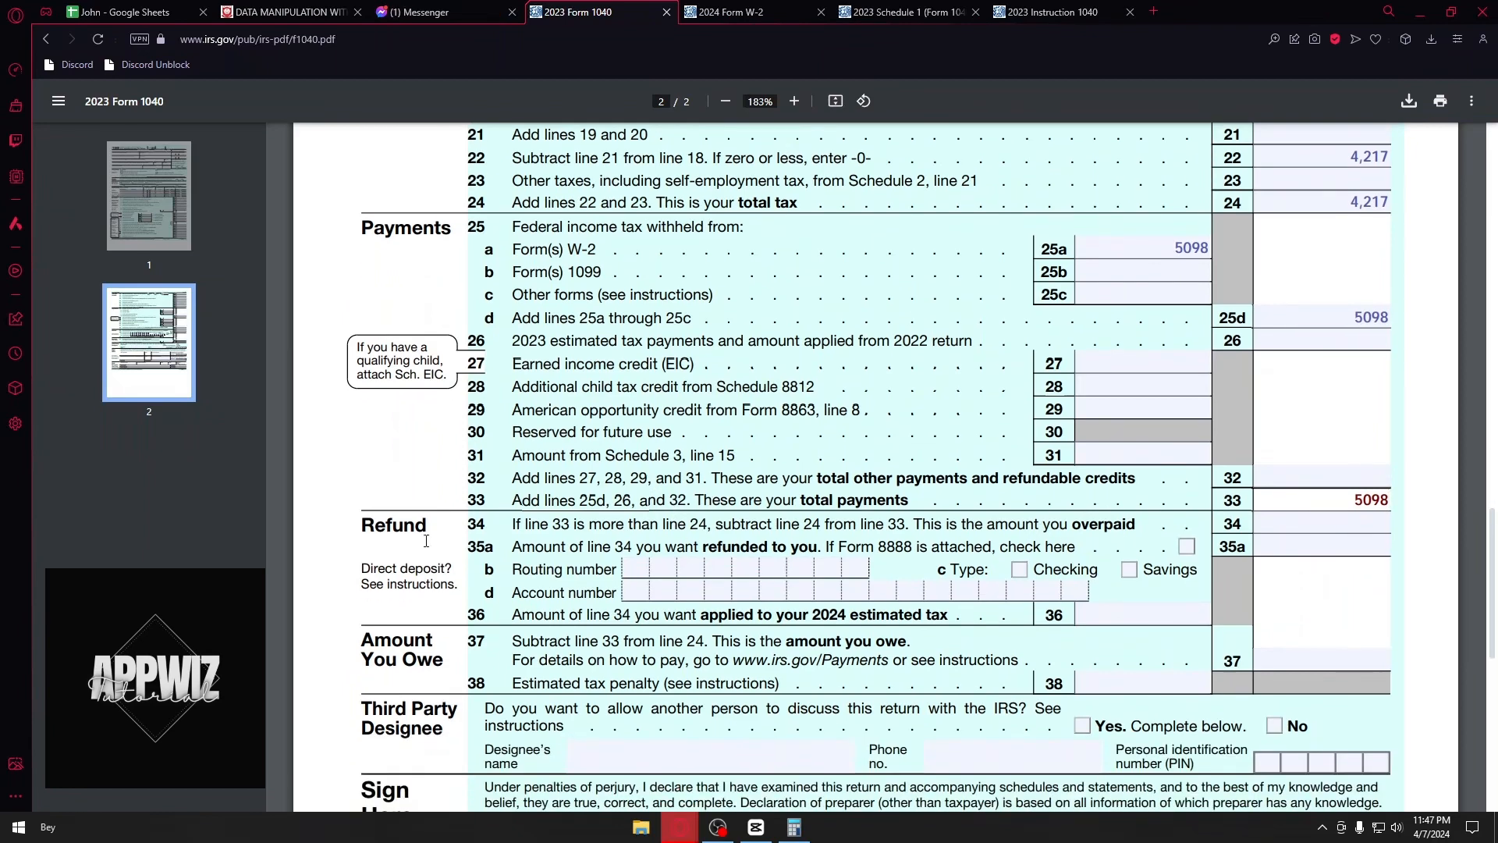
{"action": "left_click_drag", "start_coordinate": [510, 524], "coordinate": [566, 525]}
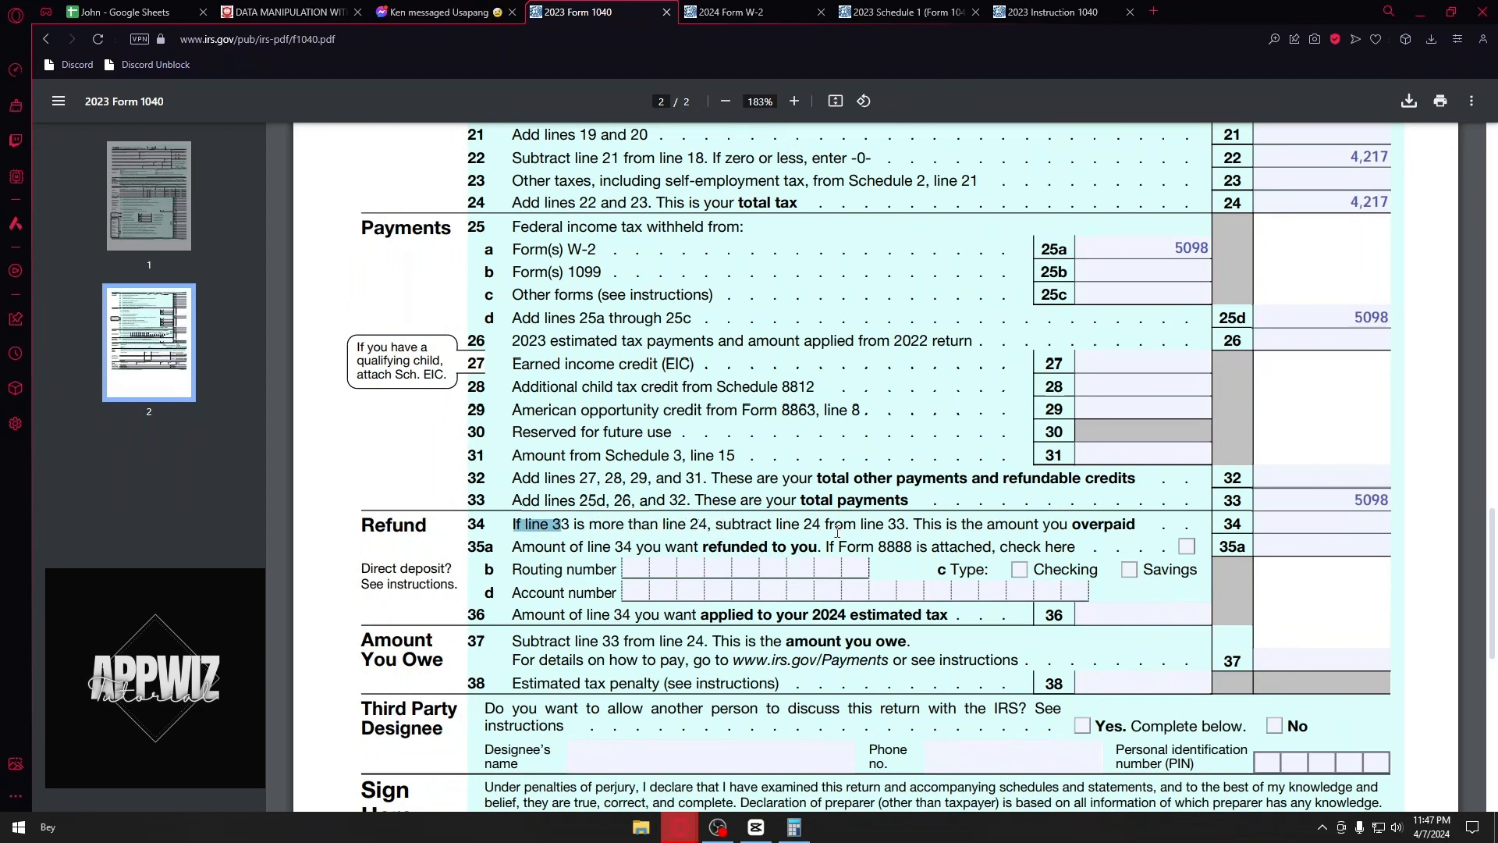
{"action": "left_click", "coordinate": [1333, 502]}
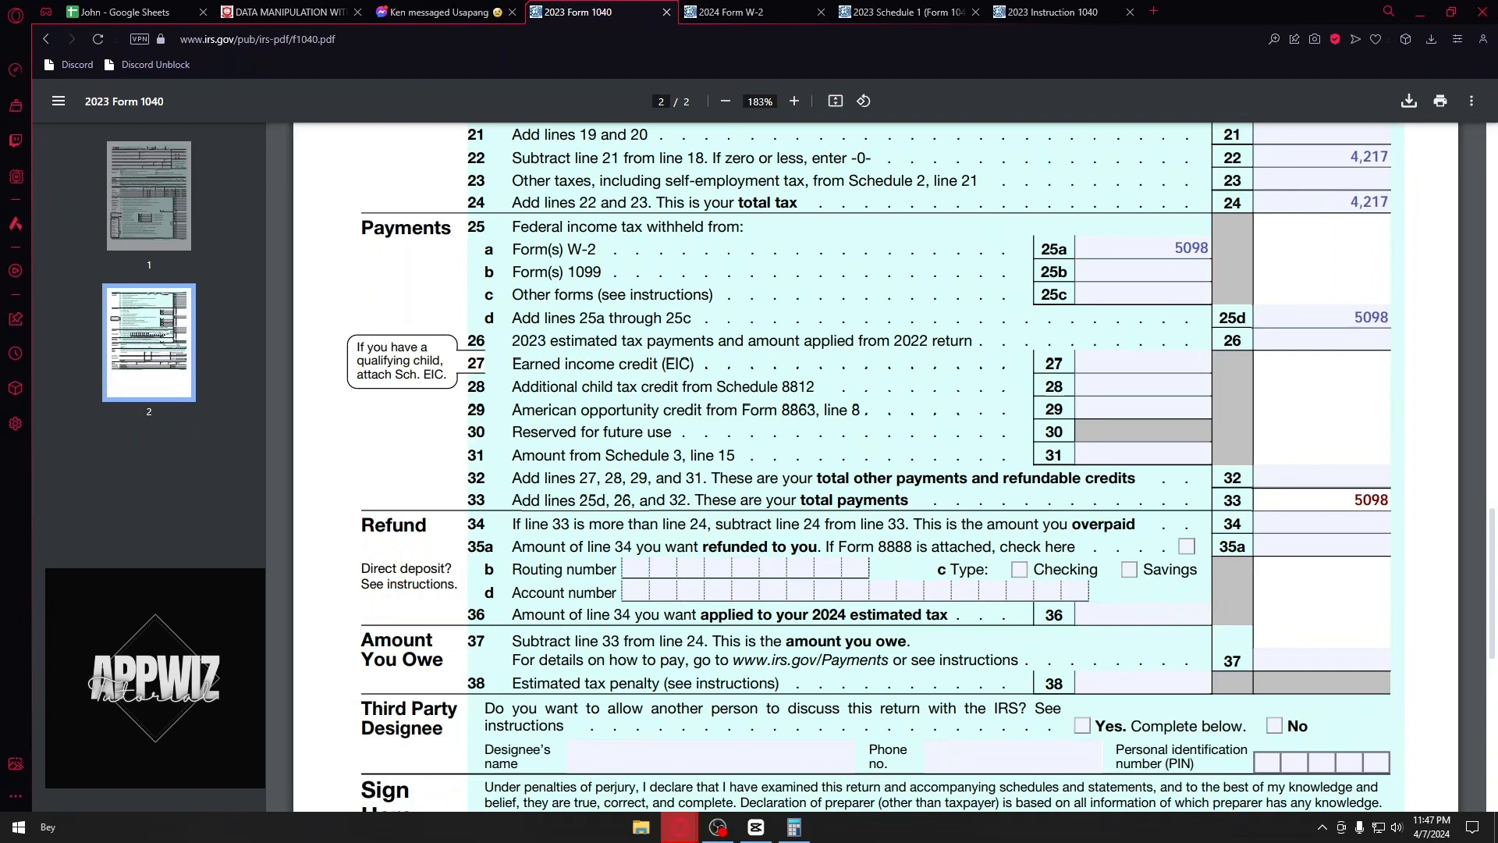
{"action": "left_click", "coordinate": [792, 825]}
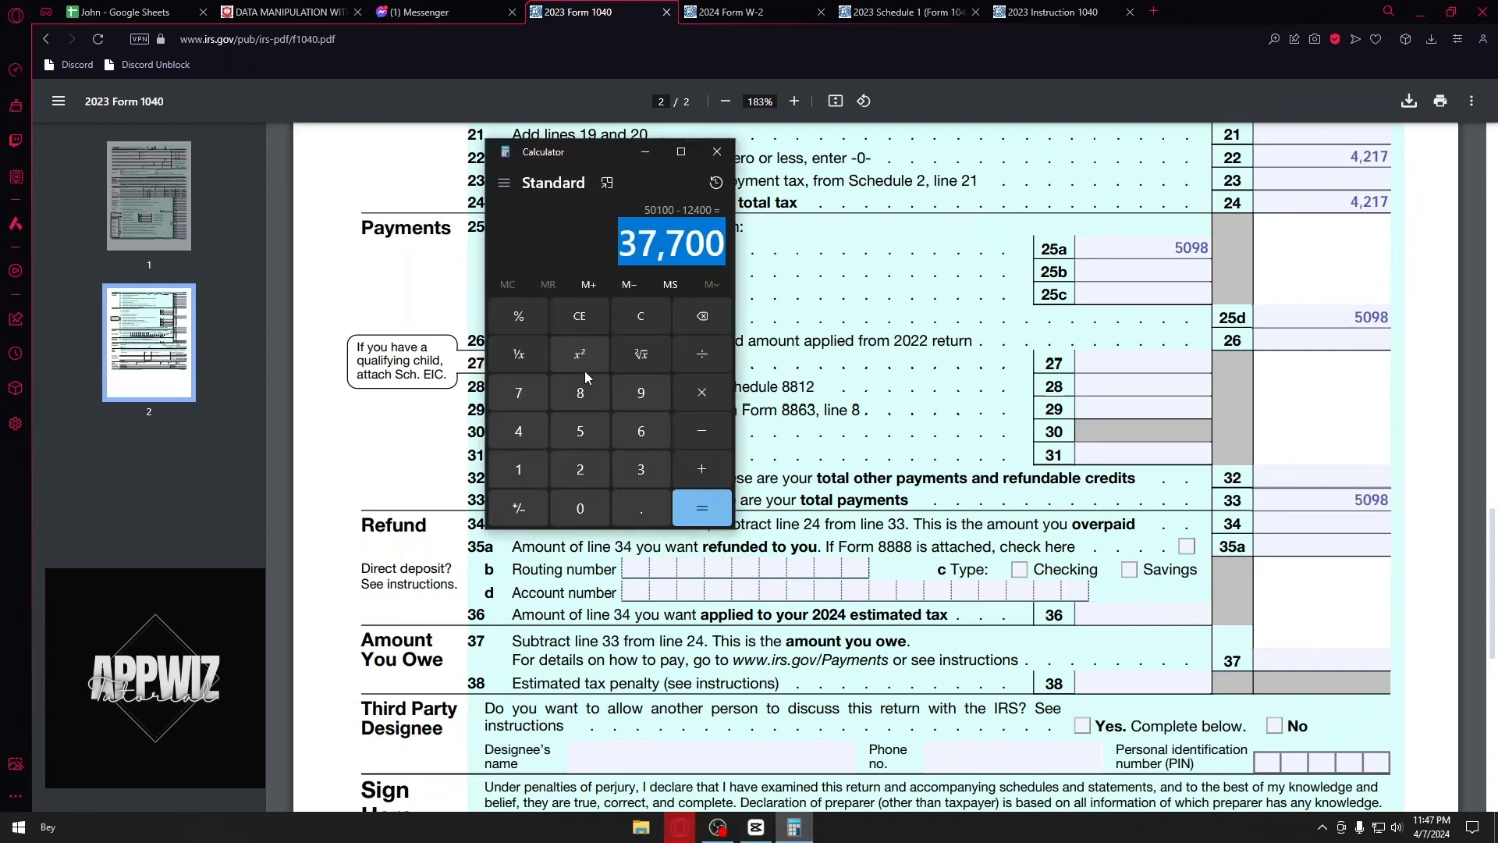
{"action": "left_click", "coordinate": [581, 317]}
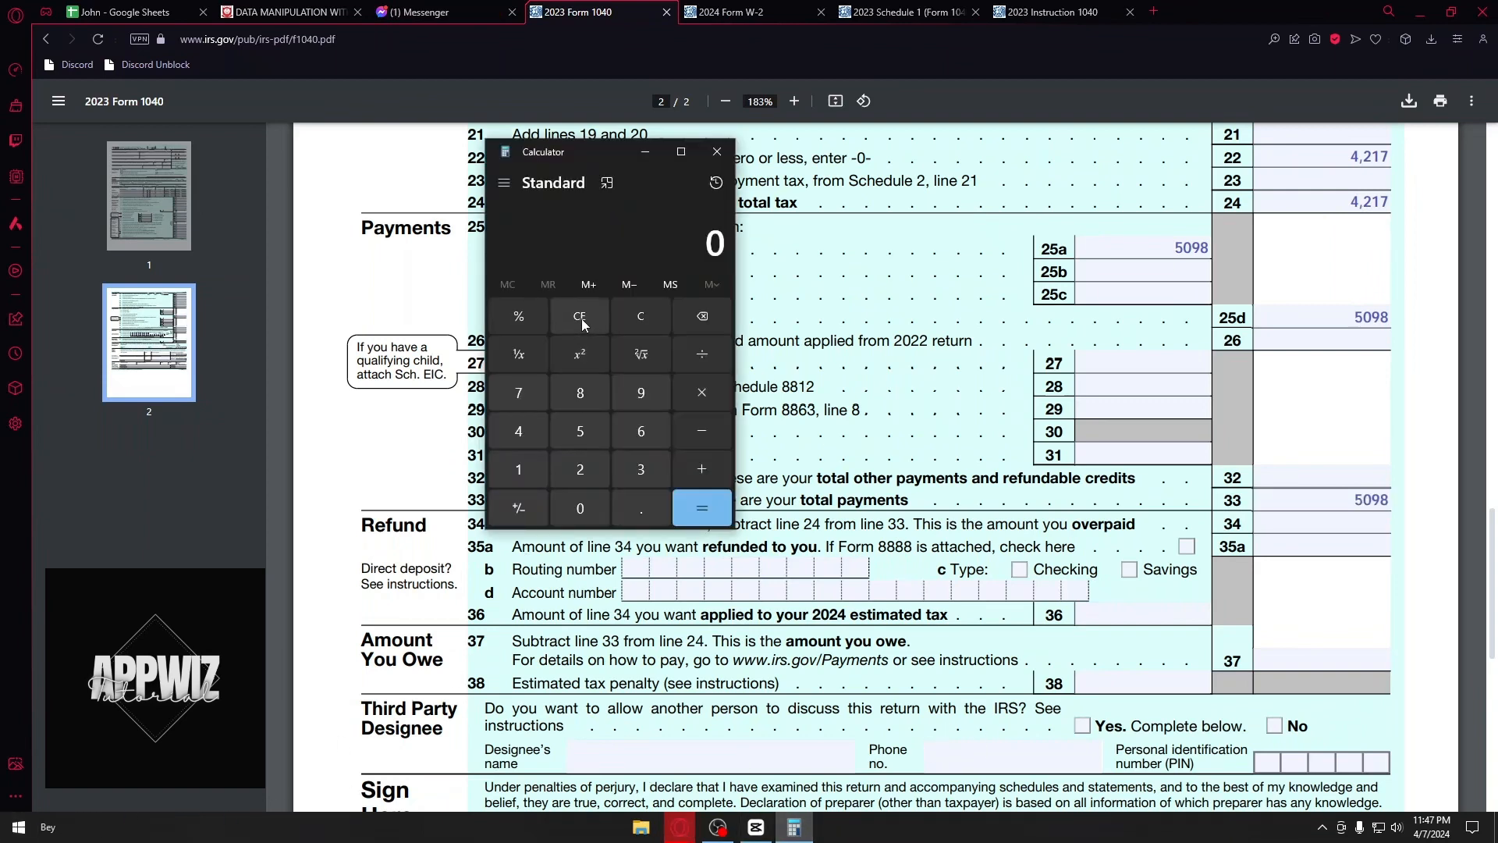
{"action": "left_click", "coordinate": [584, 431]}
{"action": "left_click", "coordinate": [580, 508]}
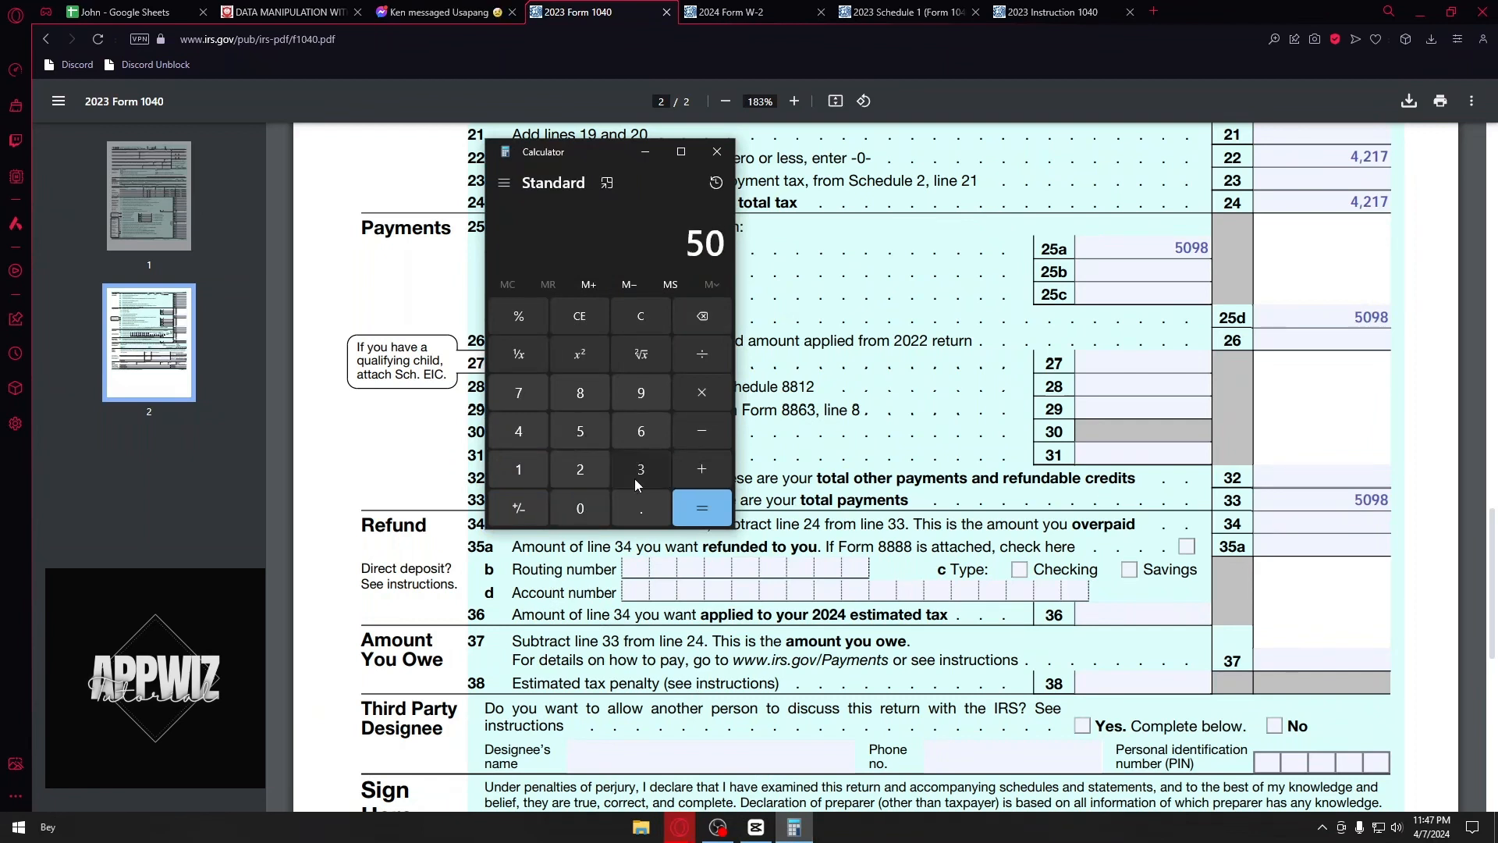
{"action": "left_click", "coordinate": [640, 469]}
{"action": "left_click", "coordinate": [701, 315]}
{"action": "left_click", "coordinate": [641, 392]}
{"action": "left_click", "coordinate": [579, 392]}
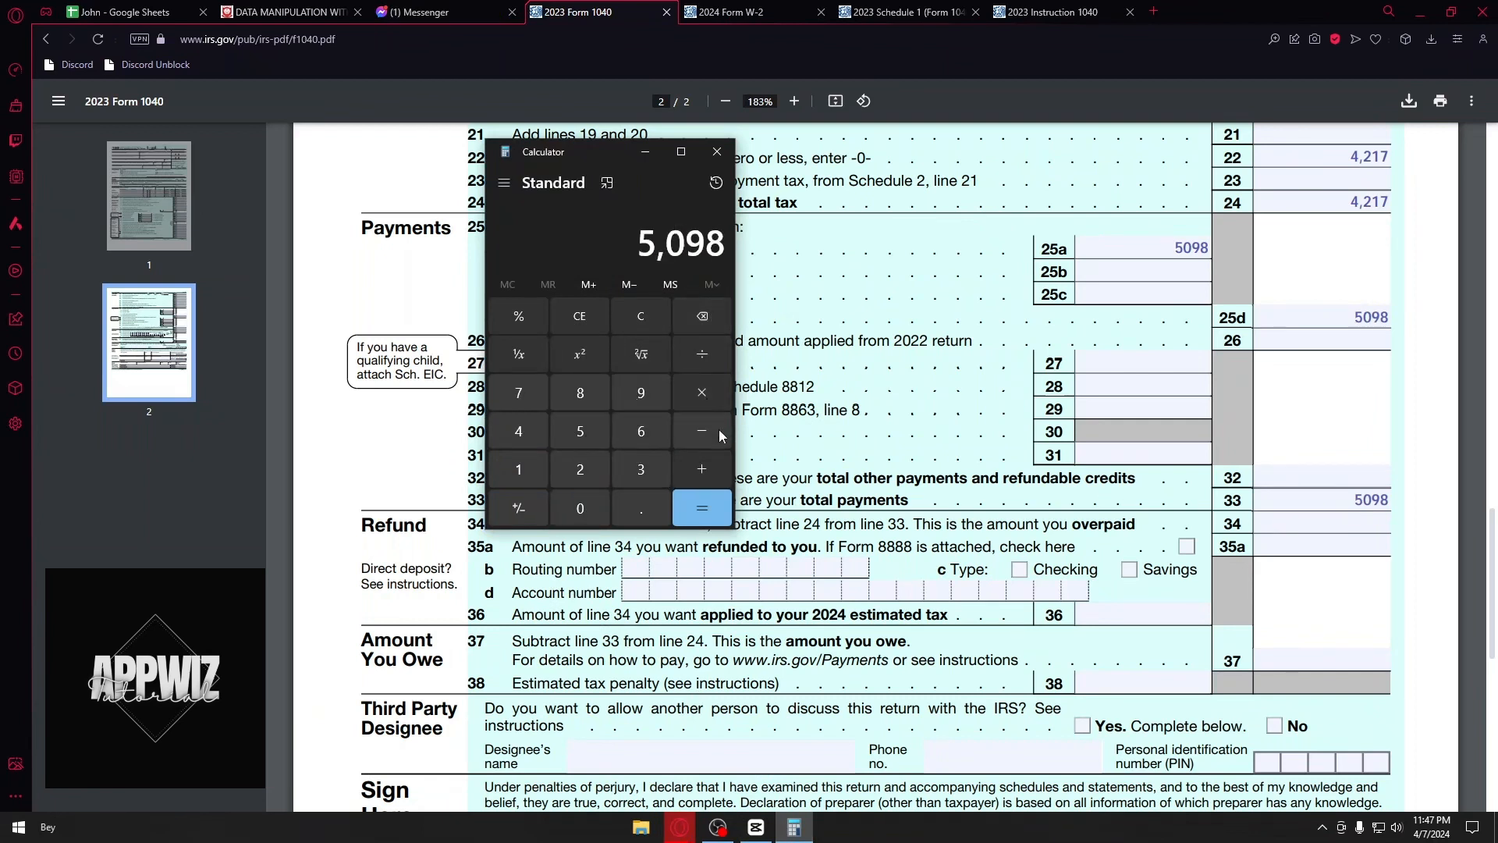
{"action": "left_click", "coordinate": [702, 430]}
{"action": "left_click", "coordinate": [515, 437]}
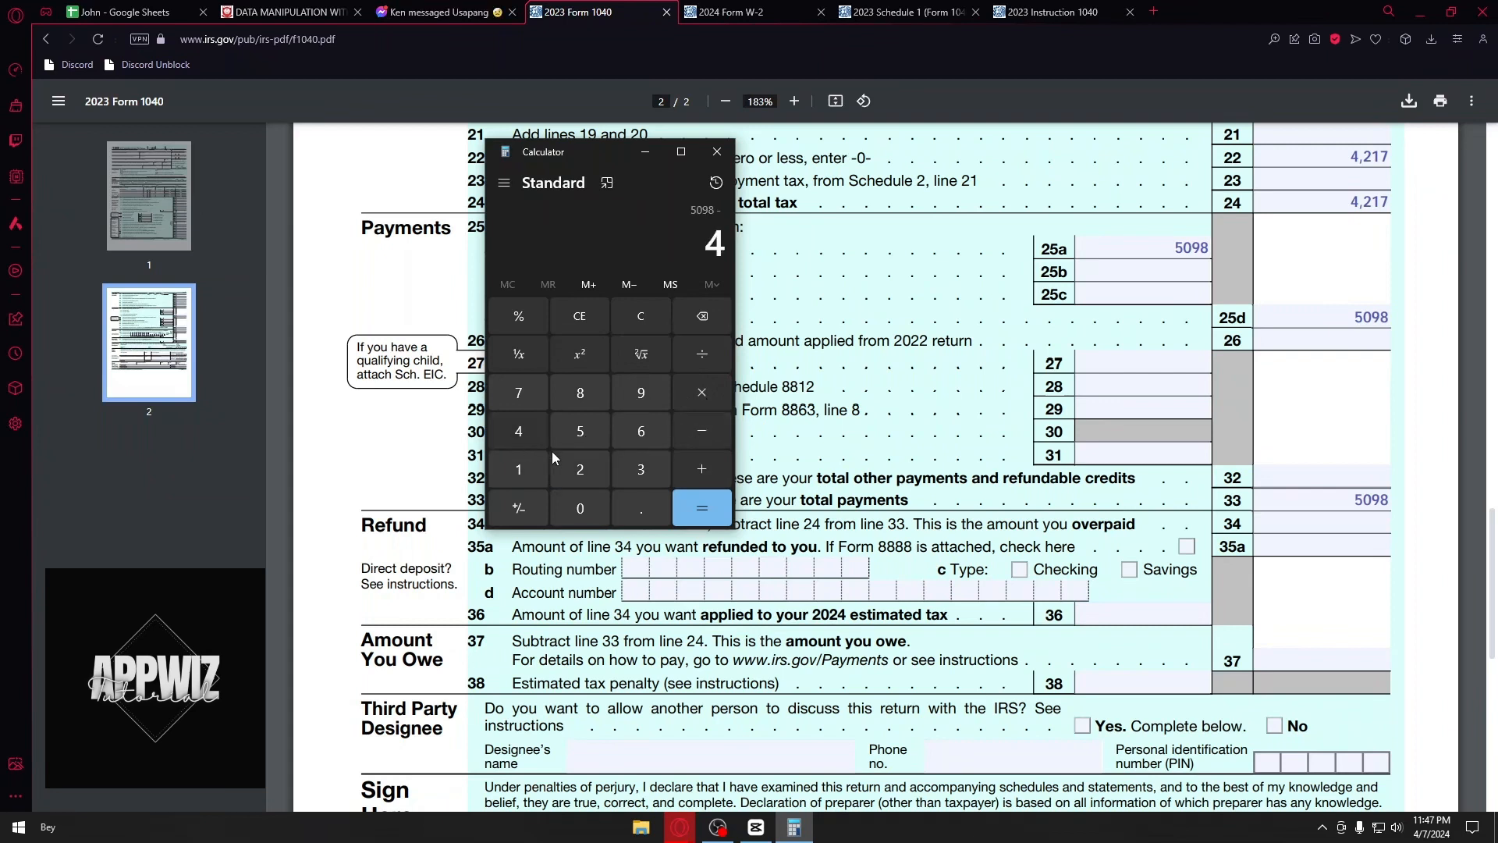
{"action": "left_click", "coordinate": [580, 469]}
{"action": "left_click", "coordinate": [500, 471]}
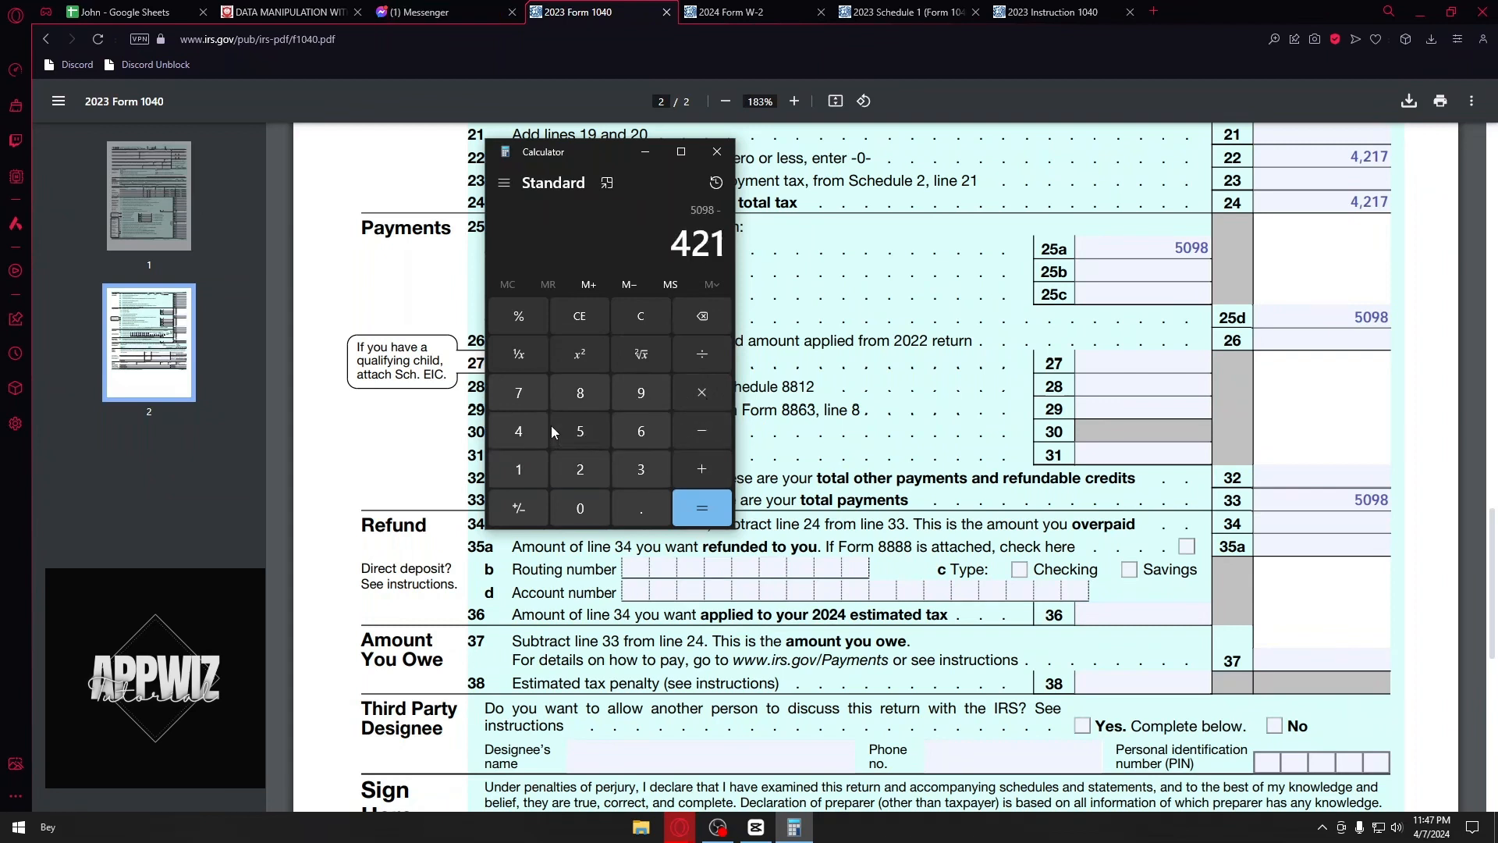
{"action": "left_click", "coordinate": [518, 393]}
{"action": "left_click", "coordinate": [701, 508]}
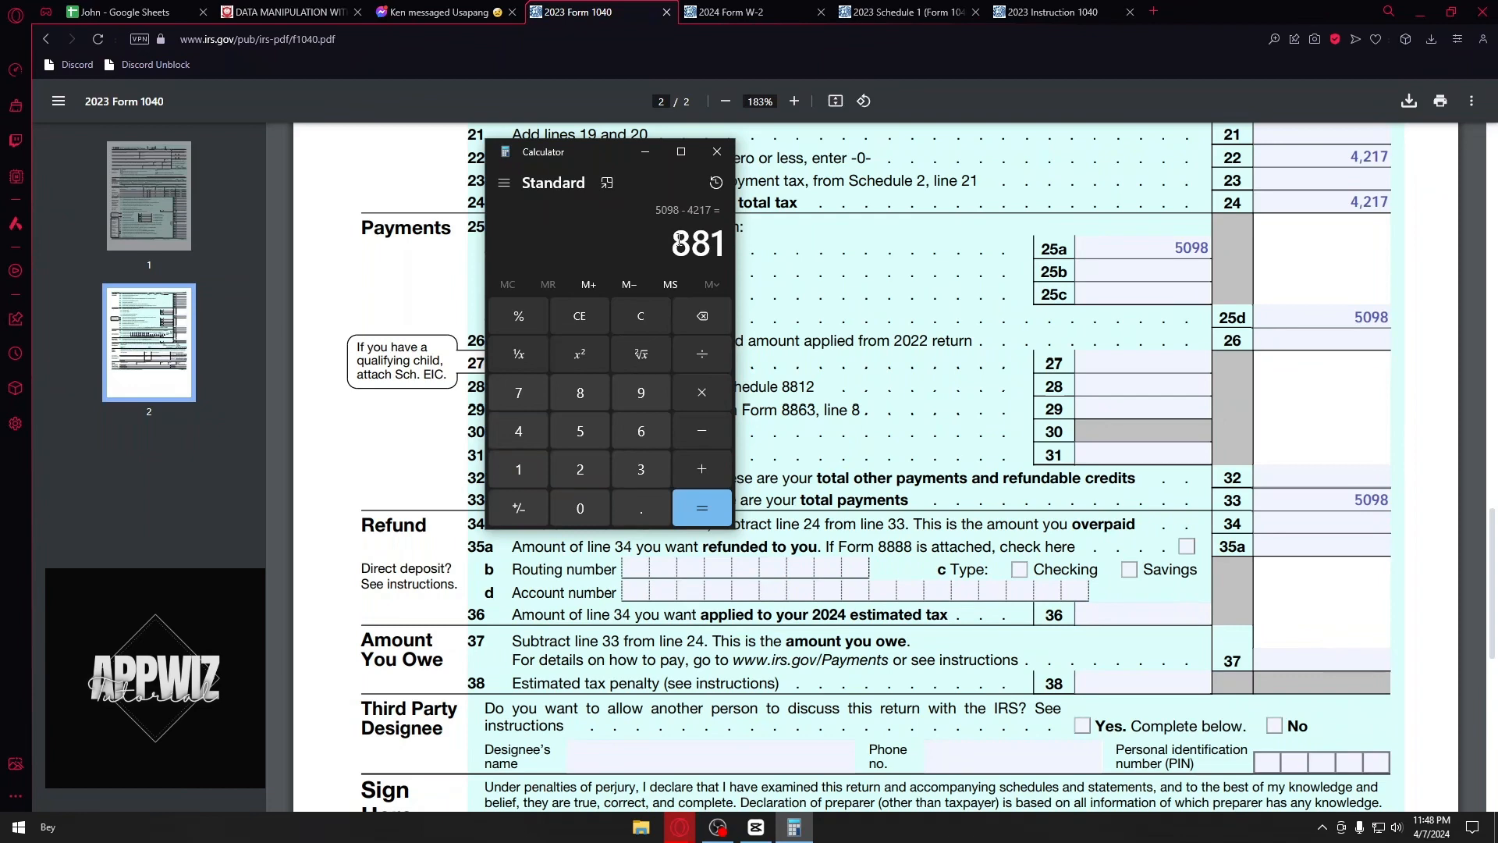
Copy the Calculator result 881 into line 34 of Form 1040 as the overpaid amount
{"action": "left_click_drag", "start_coordinate": [674, 241], "coordinate": [728, 243]}
{"action": "key", "text": "ctrl+c"}
{"action": "left_click", "coordinate": [1319, 594]}
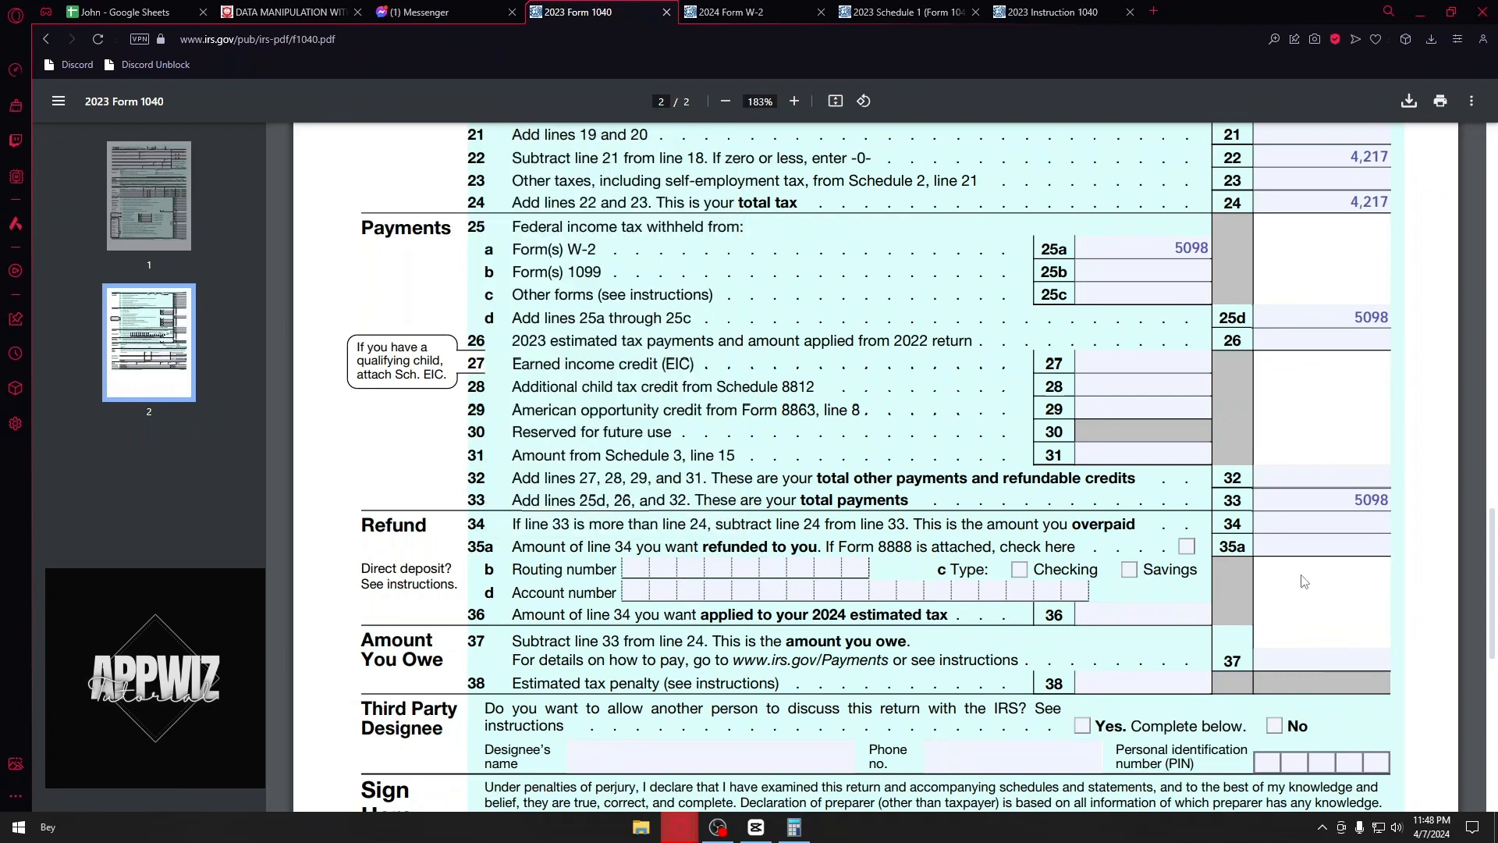
{"action": "left_click", "coordinate": [1318, 522]}
{"action": "key", "text": "ctrl+v"}
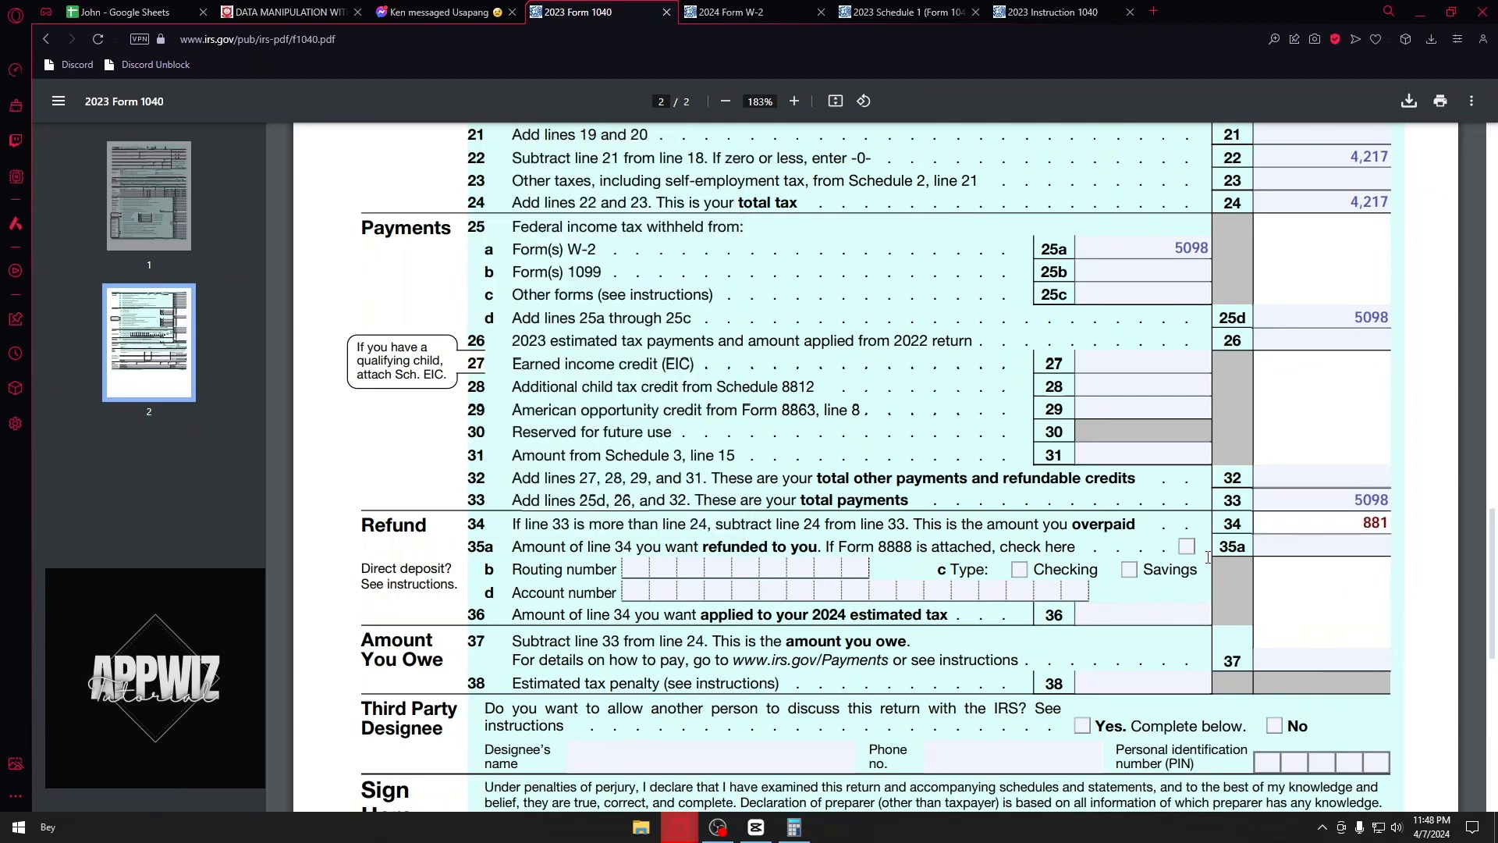
Choose Checking as the direct deposit account type on line 35c, and look at the account number line
{"action": "left_click", "coordinate": [860, 540]}
{"action": "scroll", "coordinate": [890, 536], "scroll_direction": "down", "scroll_amount": 1}
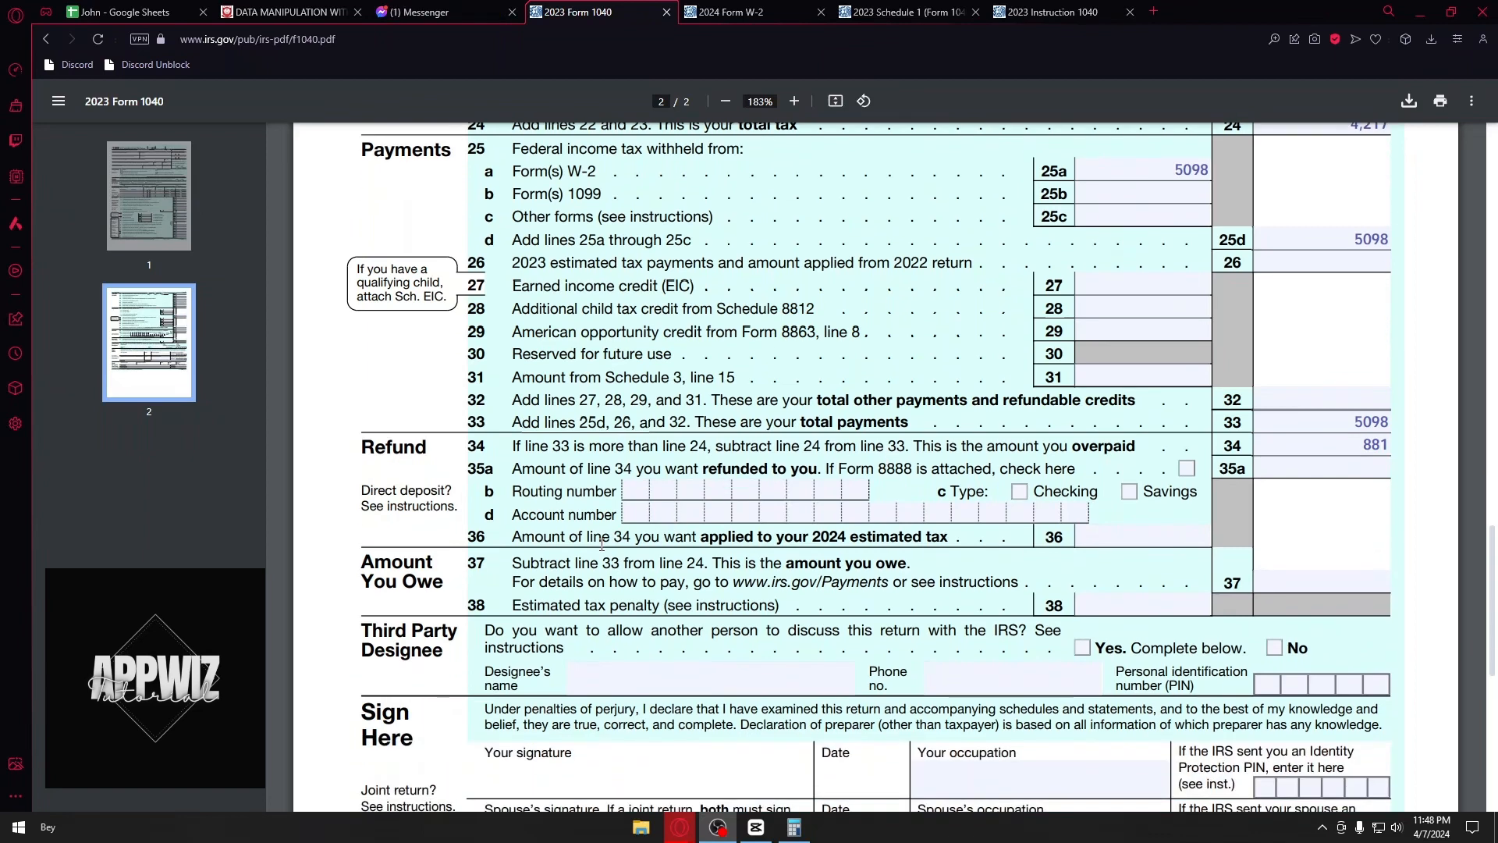
{"action": "left_click", "coordinate": [1019, 491]}
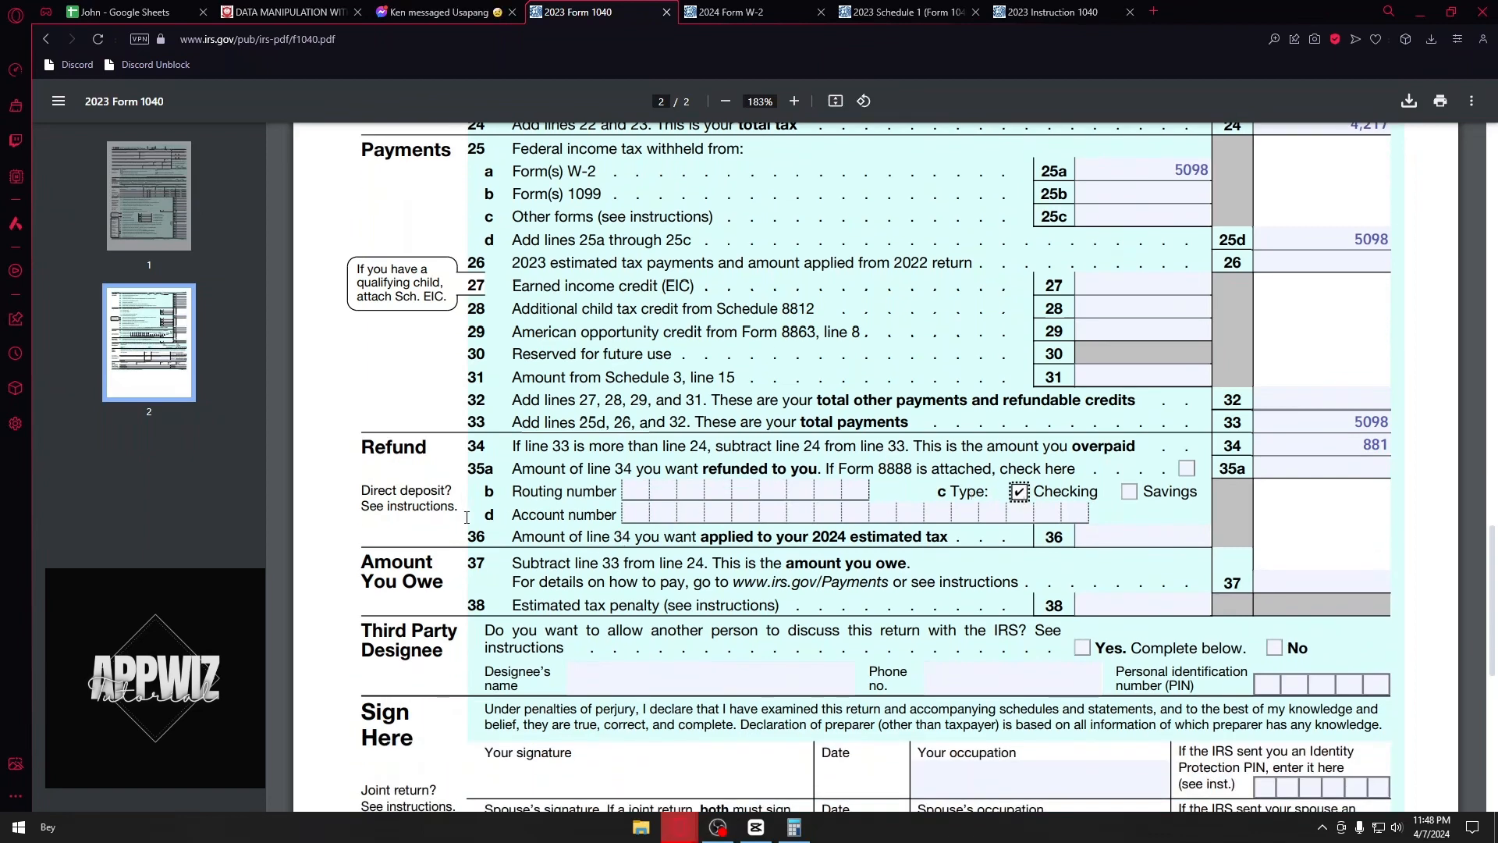
{"action": "left_click_drag", "start_coordinate": [513, 515], "coordinate": [618, 513]}
{"action": "left_click", "coordinate": [620, 515]}
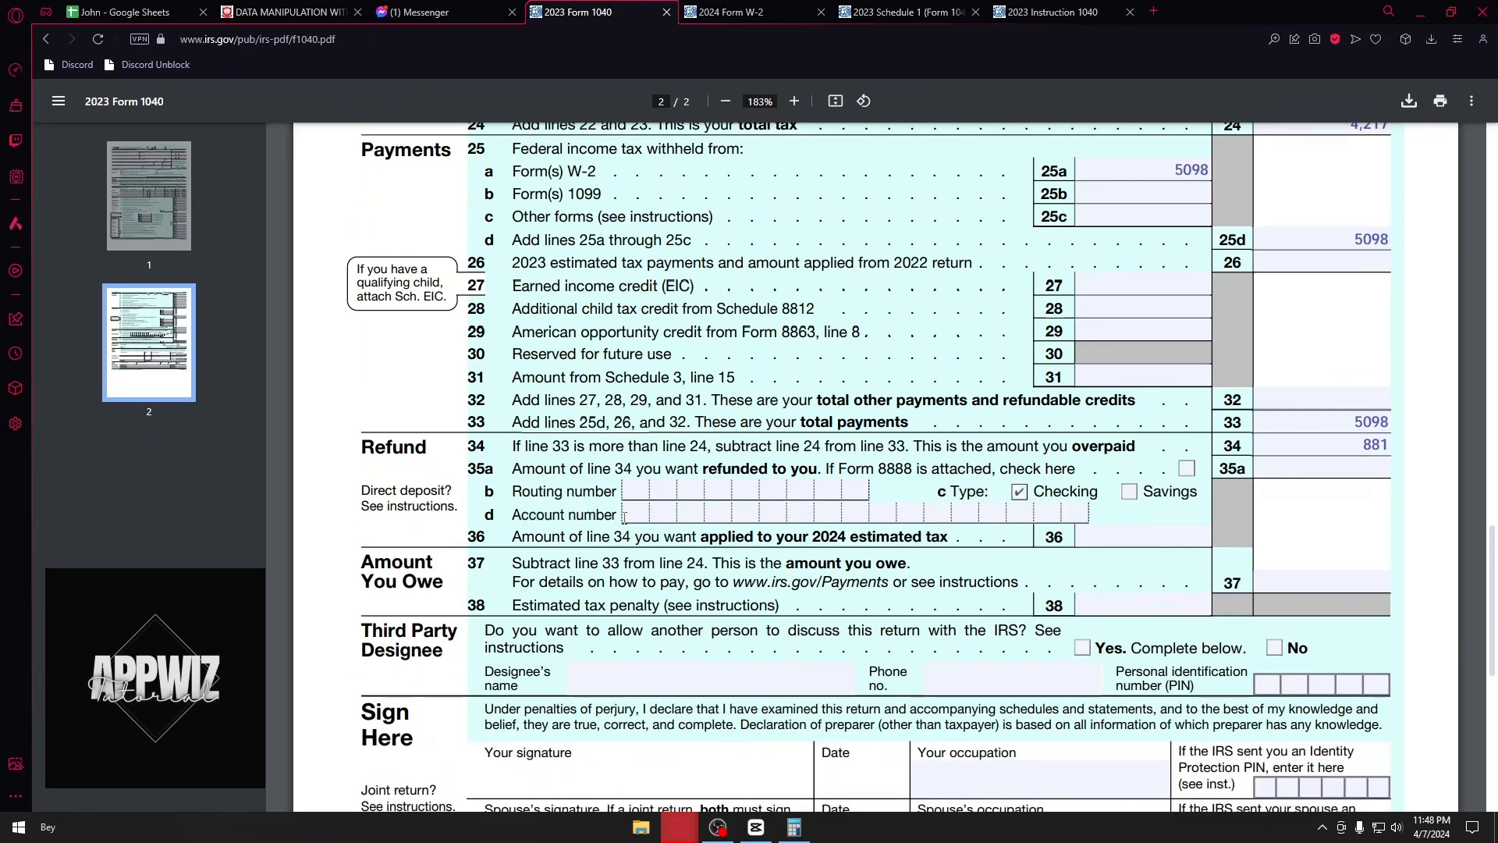
Review the Amount You Owe, Sign Here and Paid Preparer Use Only sections at the end of Form 1040
{"action": "scroll", "coordinate": [636, 462], "scroll_direction": "down", "scroll_amount": 1}
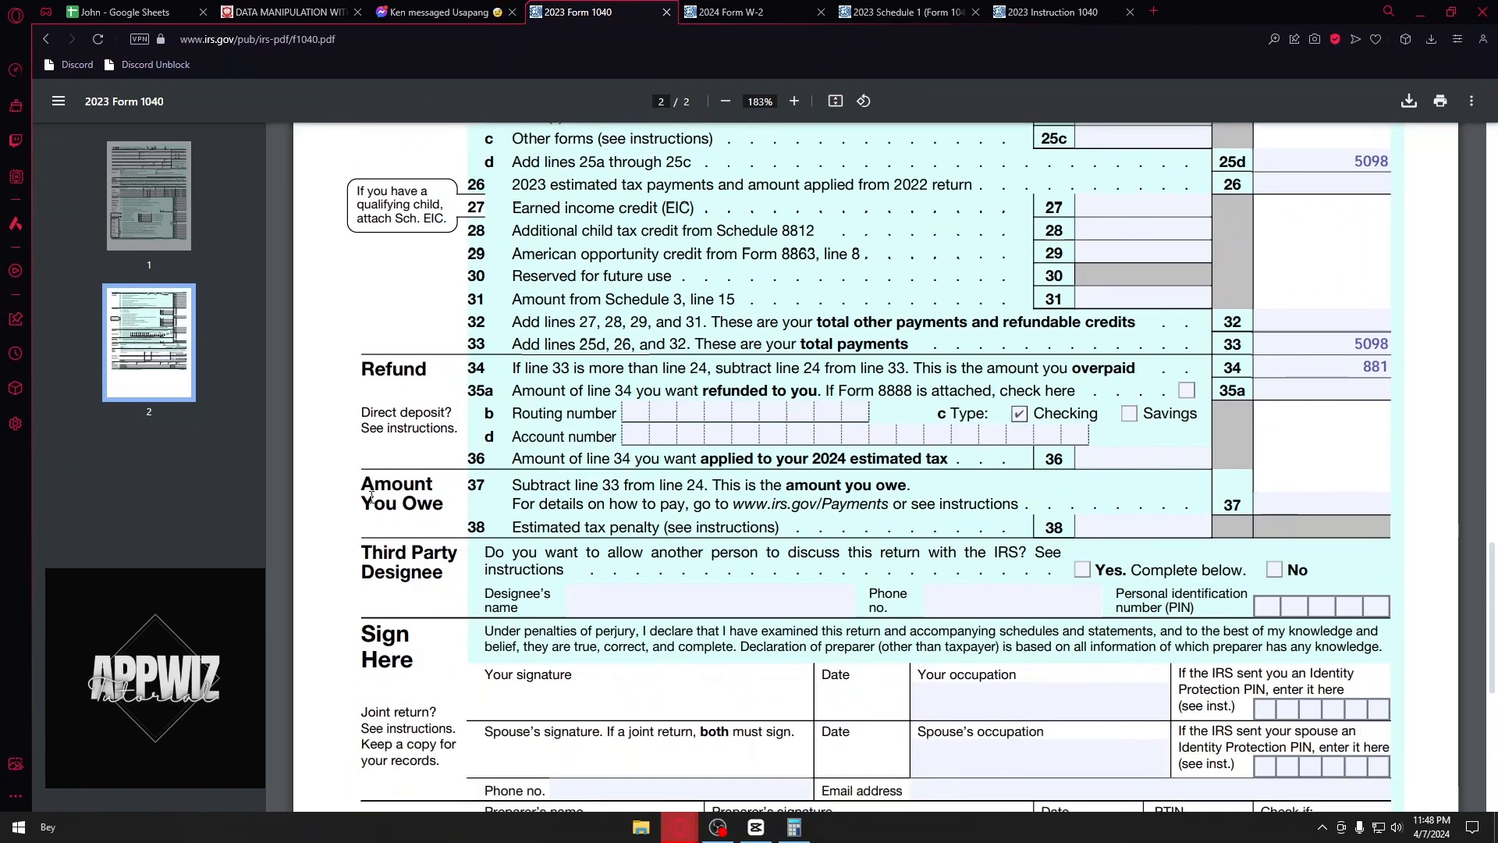
{"action": "left_click_drag", "start_coordinate": [355, 481], "coordinate": [433, 502]}
{"action": "left_click", "coordinate": [968, 509]}
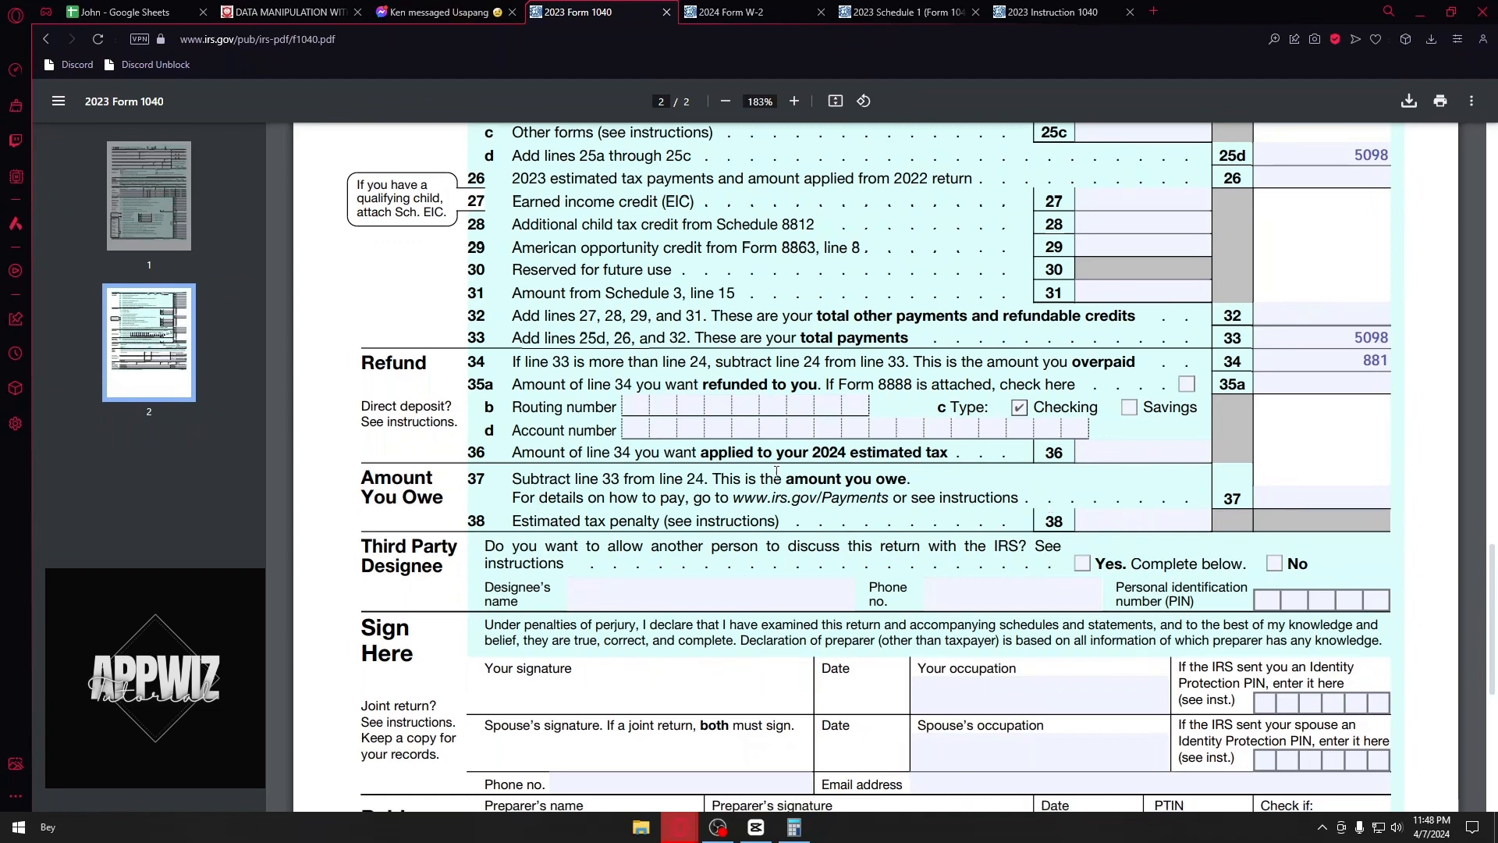
{"action": "scroll", "coordinate": [426, 502], "scroll_direction": "down", "scroll_amount": 2}
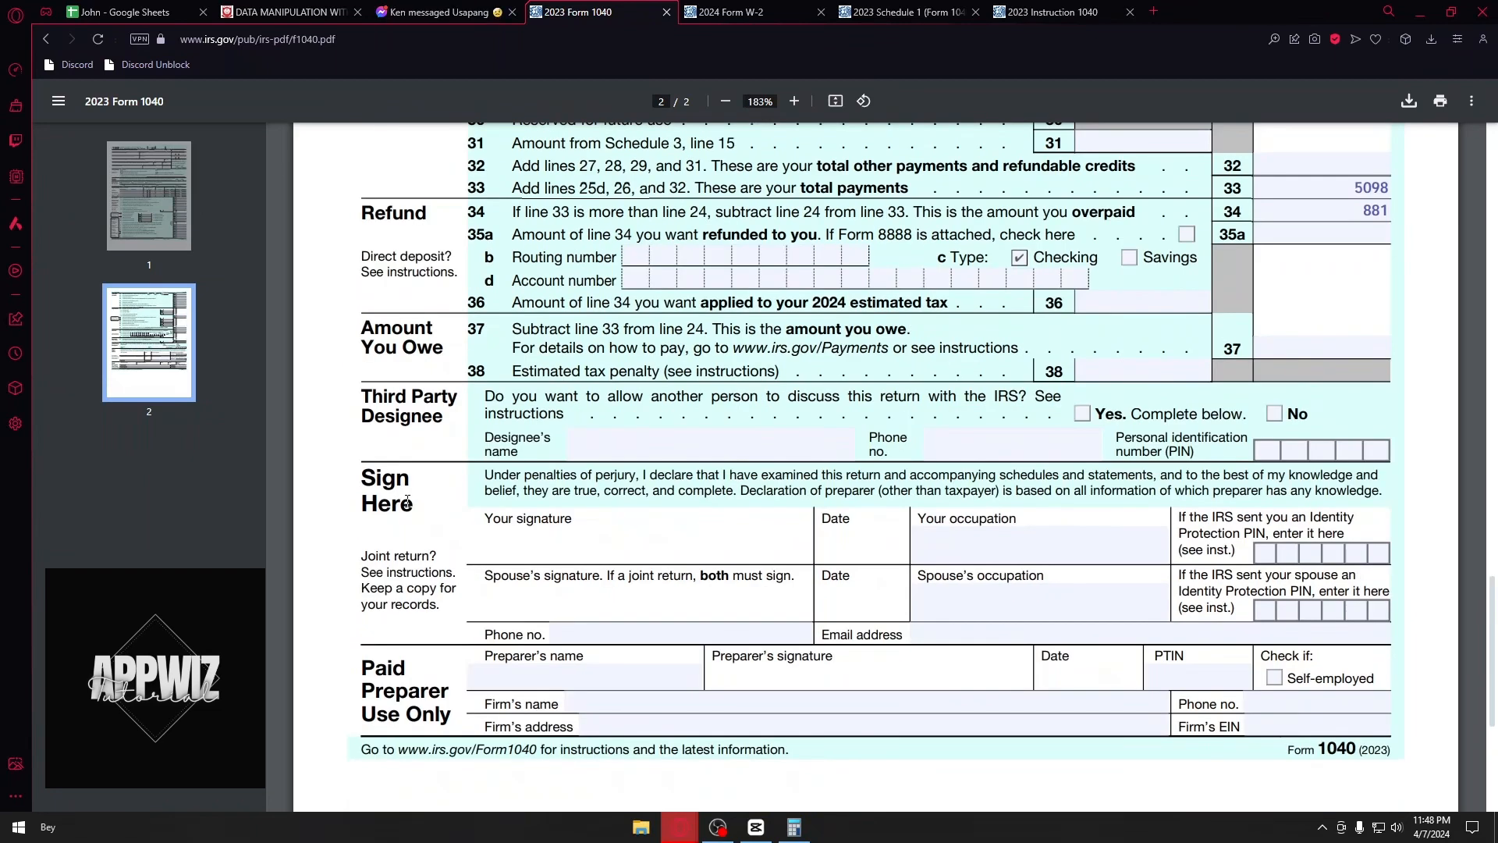
{"action": "scroll", "coordinate": [407, 502], "scroll_direction": "down", "scroll_amount": 1}
{"action": "mouse_move", "coordinate": [367, 462]}
{"action": "left_mouse_down"}
{"action": "mouse_move", "coordinate": [816, 465]}
{"action": "mouse_move", "coordinate": [1372, 530]}
{"action": "mouse_move", "coordinate": [1408, 660]}
{"action": "left_mouse_up"}
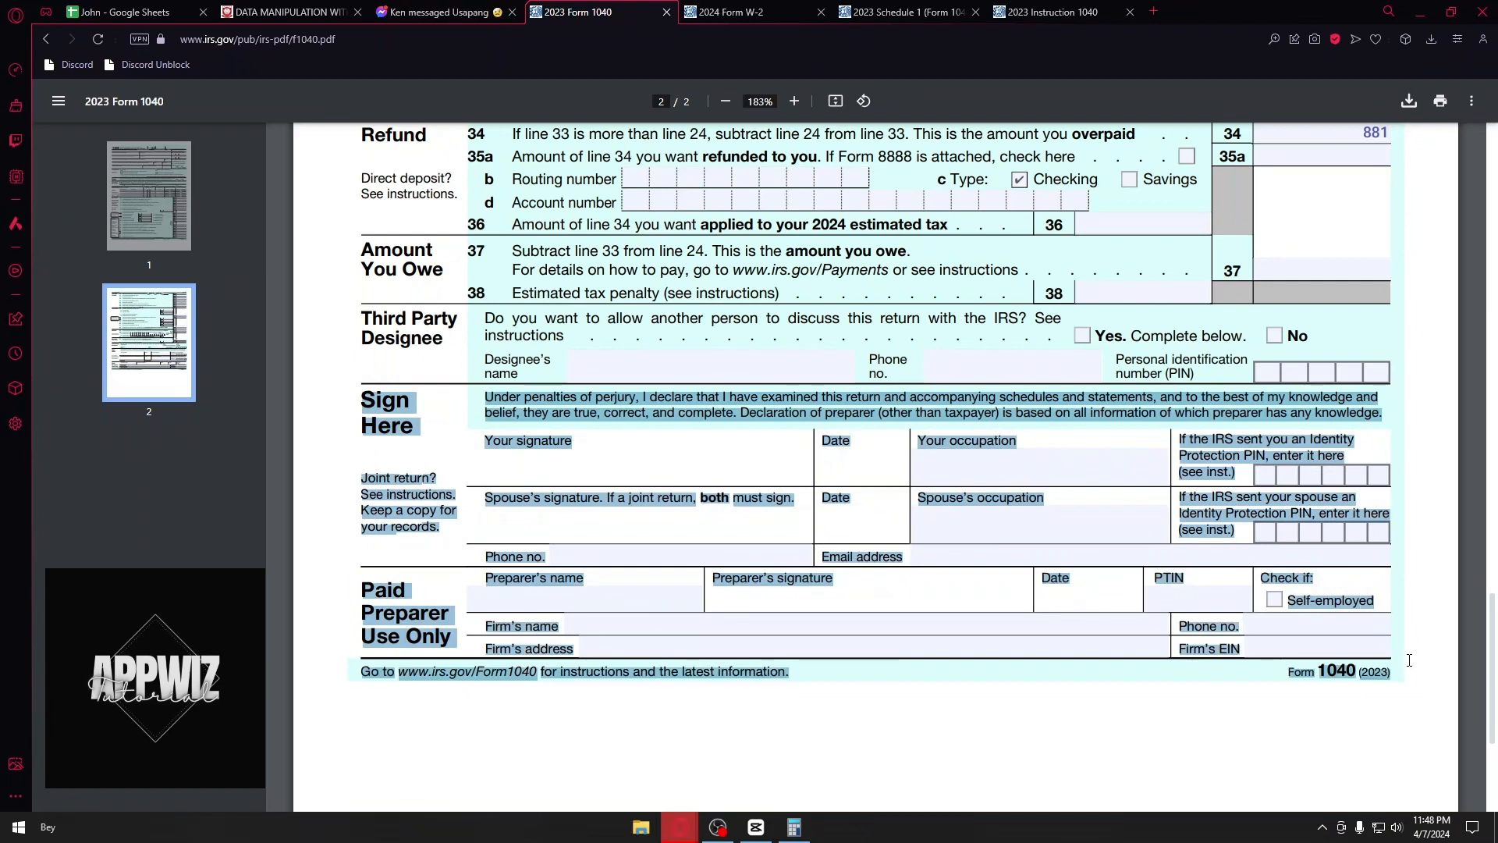